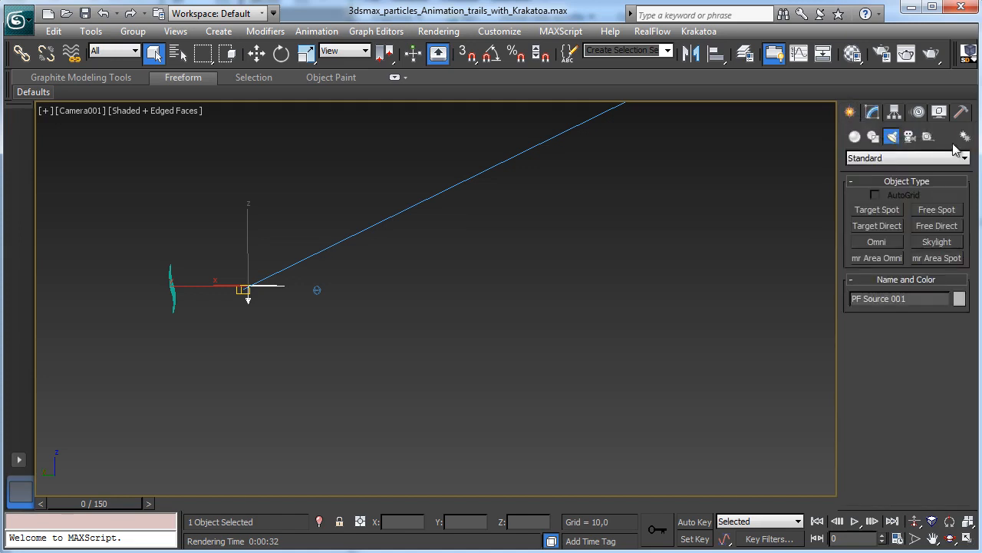
# Create a Krakatoa PRT Loader in the camera view and load the particle sequence from particles_Trails_0000.prt
pyautogui.click(854, 136)
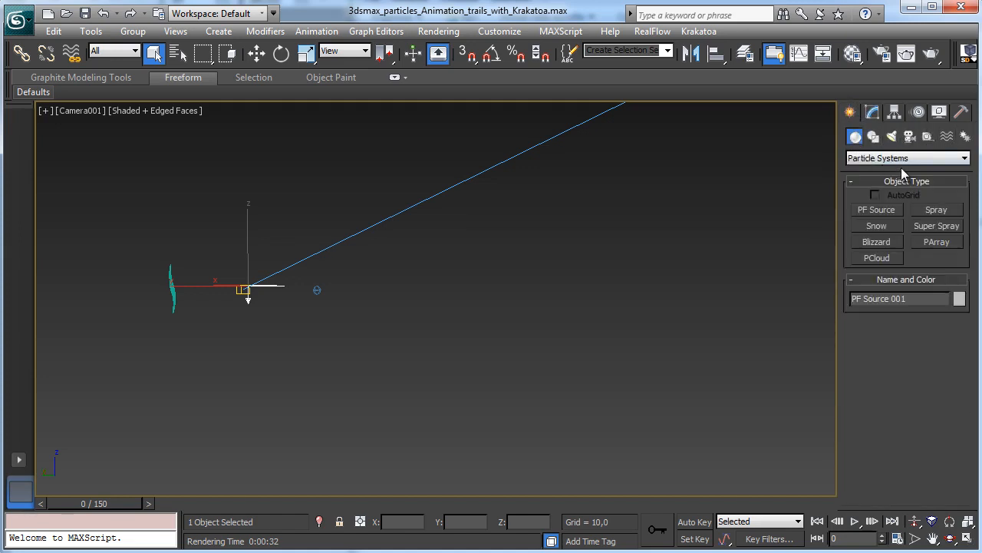
pyautogui.click(876, 157)
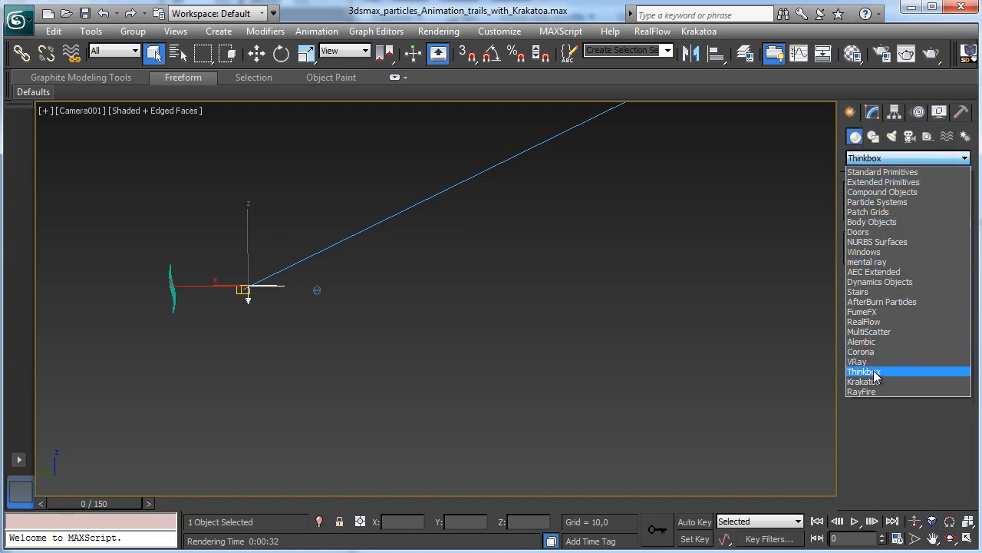
pyautogui.click(876, 375)
pyautogui.click(897, 158)
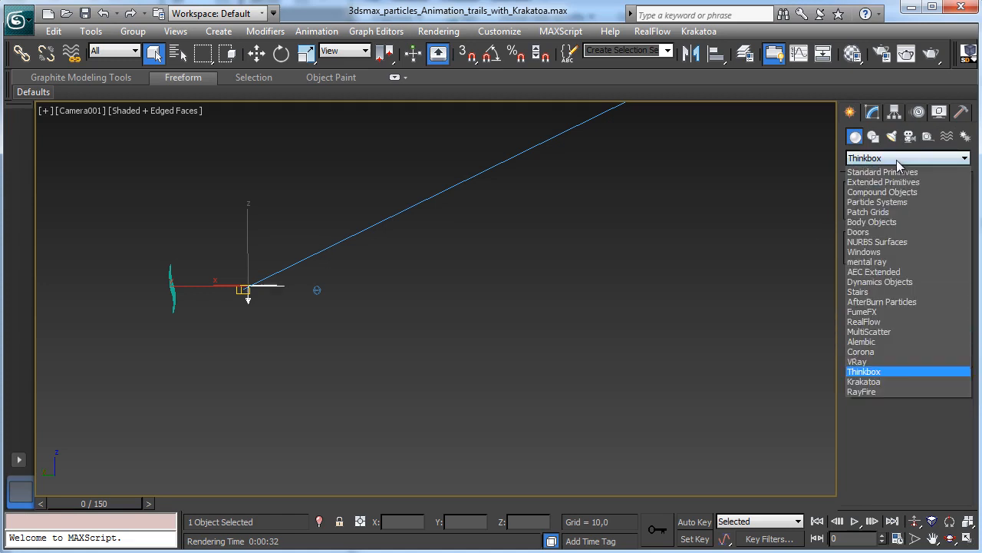
pyautogui.click(872, 376)
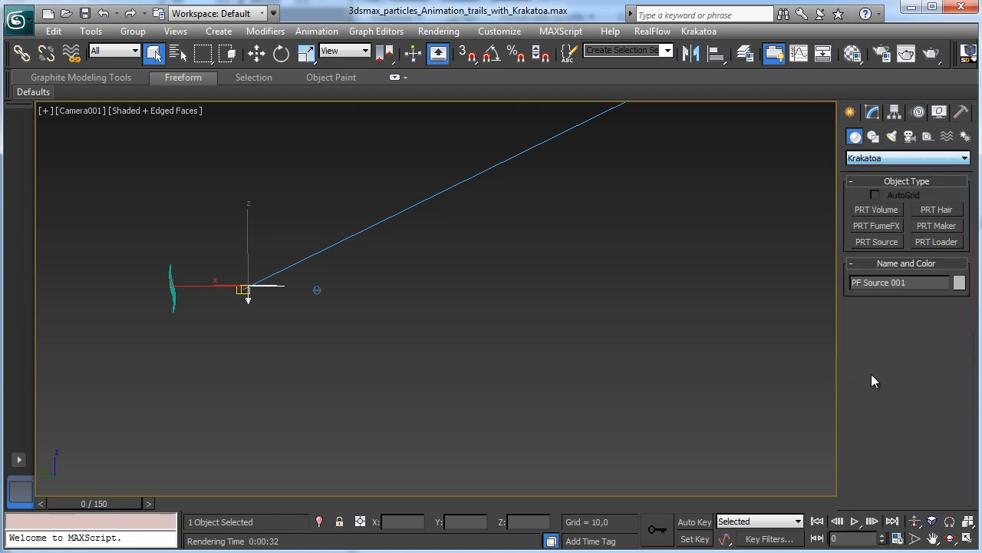
pyautogui.click(925, 241)
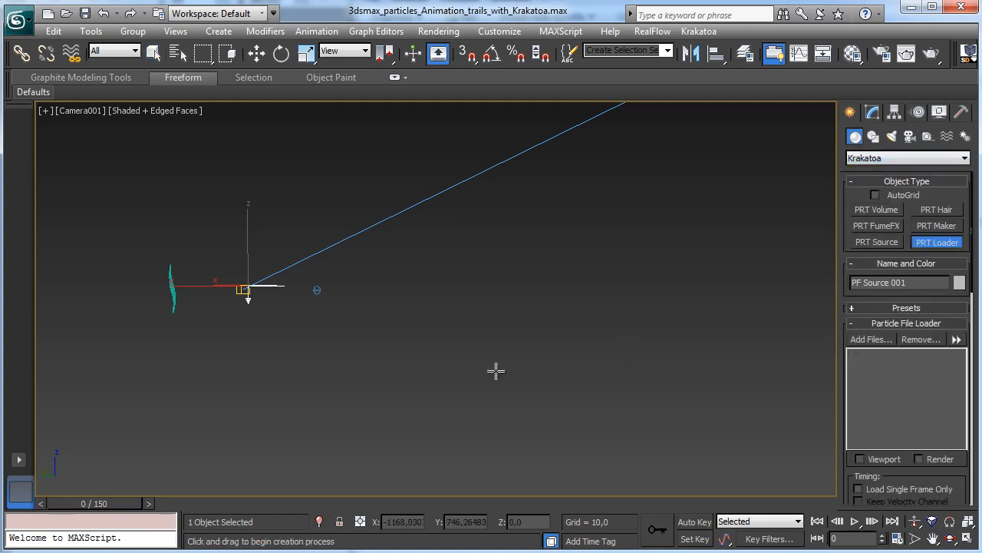
pyautogui.moveTo(297, 340); pyautogui.dragTo(318, 354)
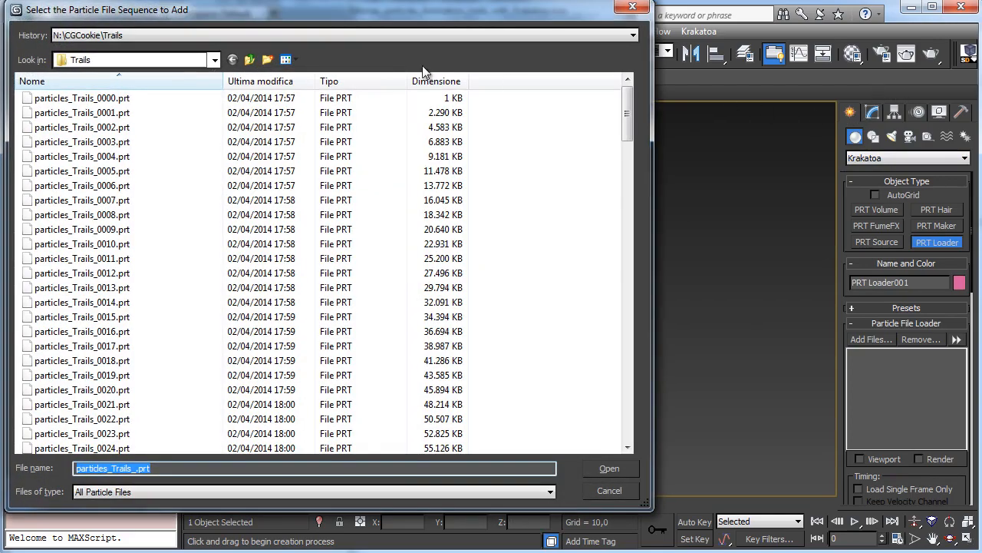
pyautogui.click(102, 100)
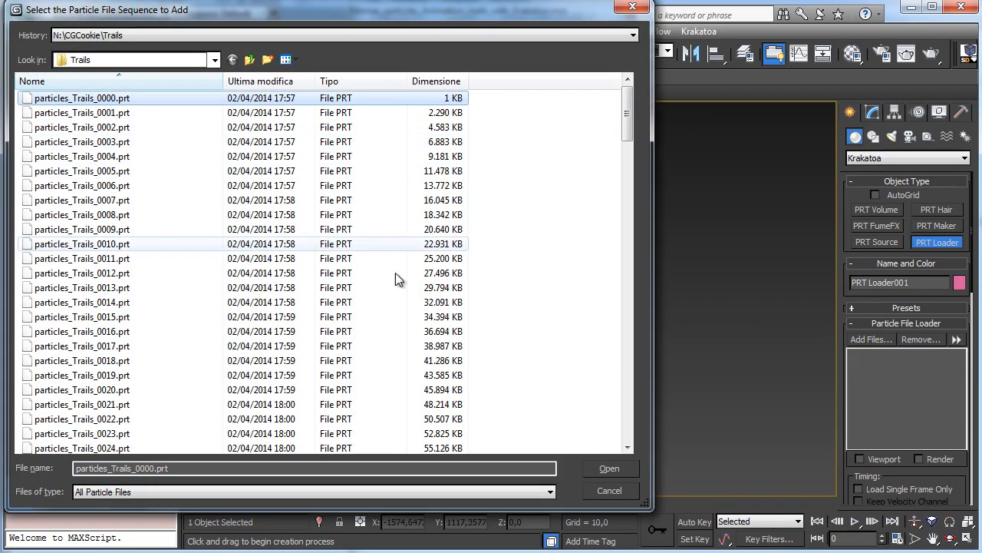
pyautogui.click(609, 468)
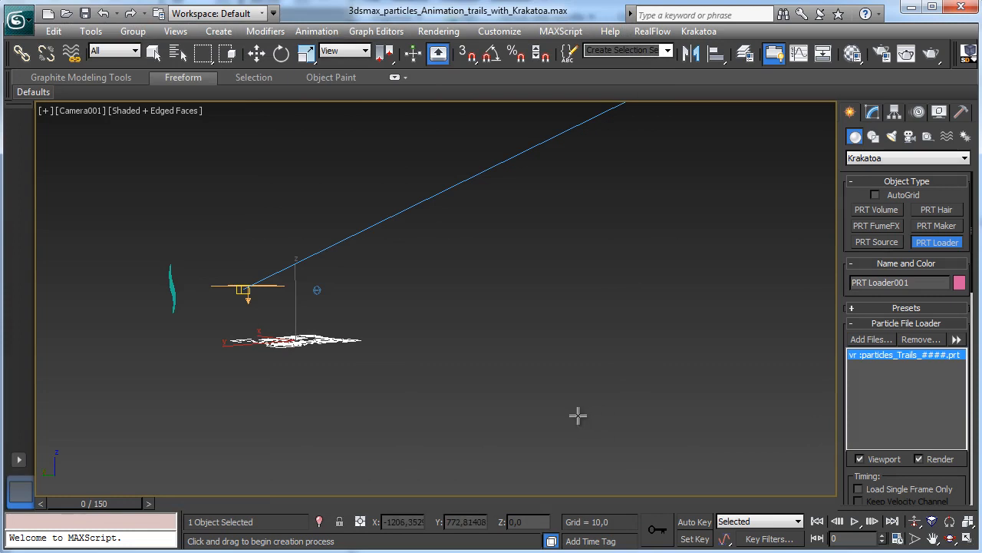
# Scrub to frame 18, show all four viewports and set the PRT Loader's viewport percentage of render to 100, finishing at frame 0
pyautogui.scroll(-5, 920, 475)
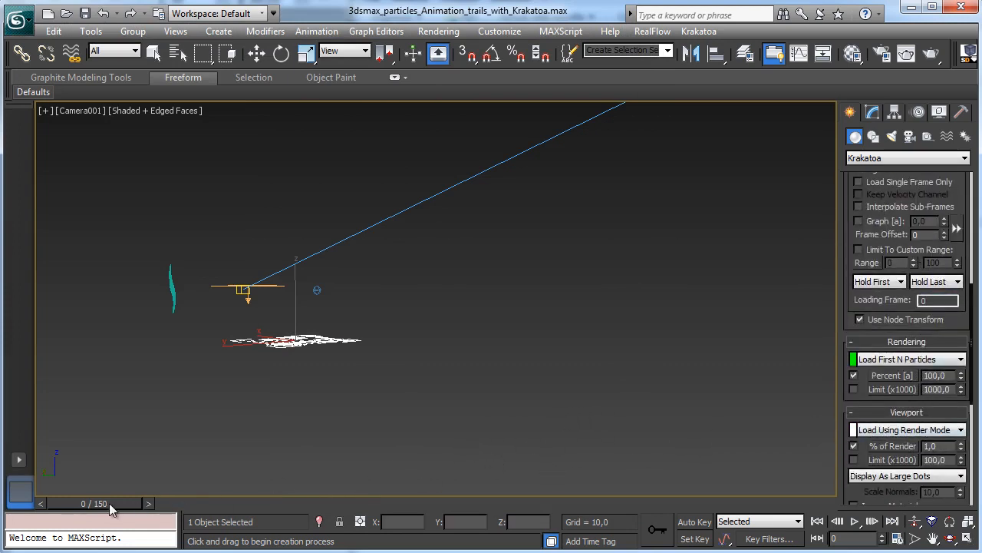
pyautogui.moveTo(109, 503); pyautogui.dragTo(184, 503)
pyautogui.click(967, 538)
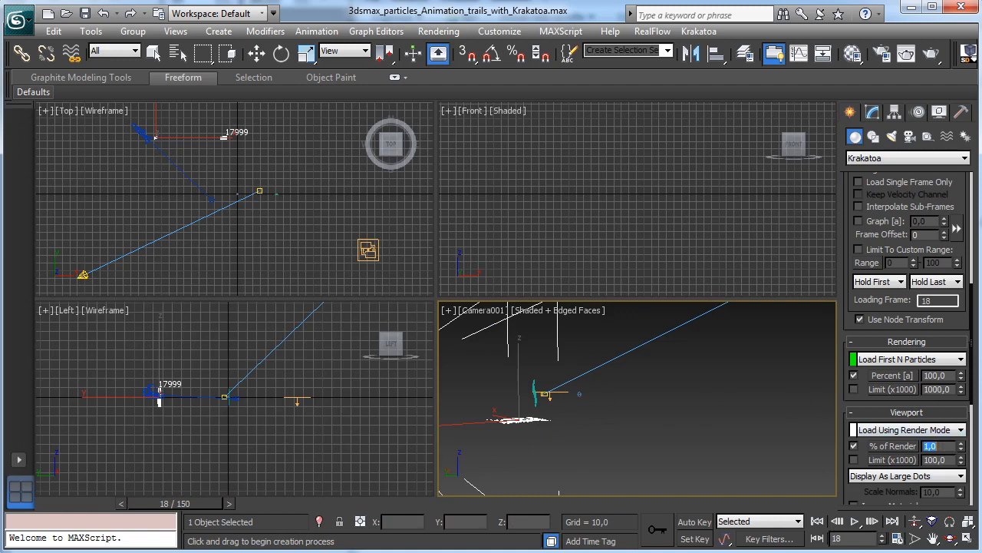
pyautogui.write('0')
pyautogui.press('Return')
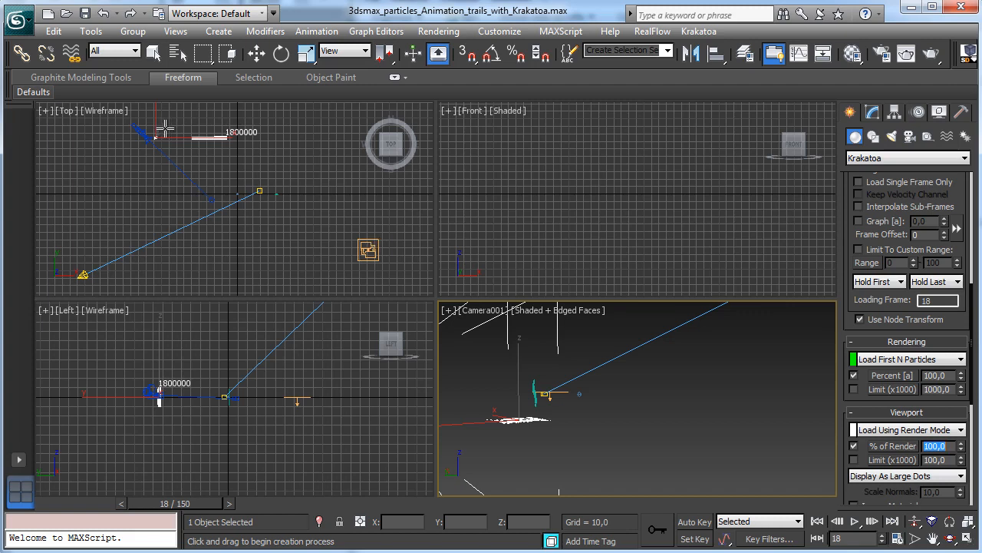
pyautogui.moveTo(72, 503); pyautogui.dragTo(93, 506)
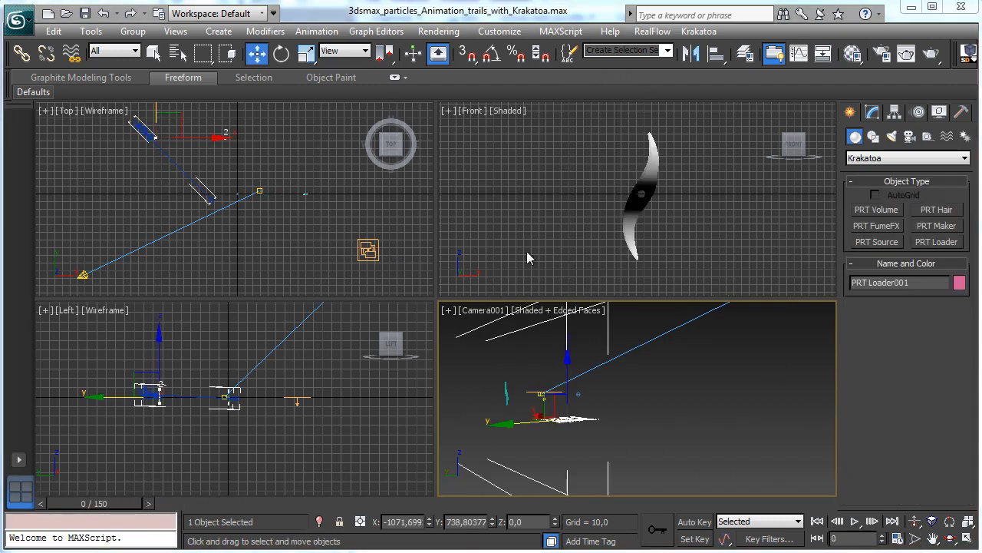
# Move the PRT Loader to absolute world X 0 and Y 0 using exact transform values
pyautogui.rightClick(257, 52)
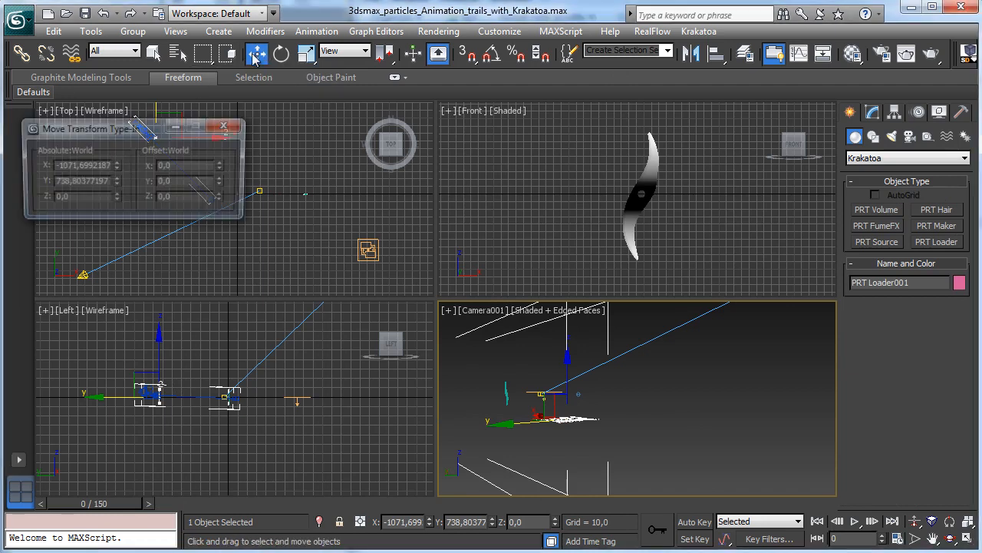
pyautogui.moveTo(135, 131); pyautogui.dragTo(227, 157)
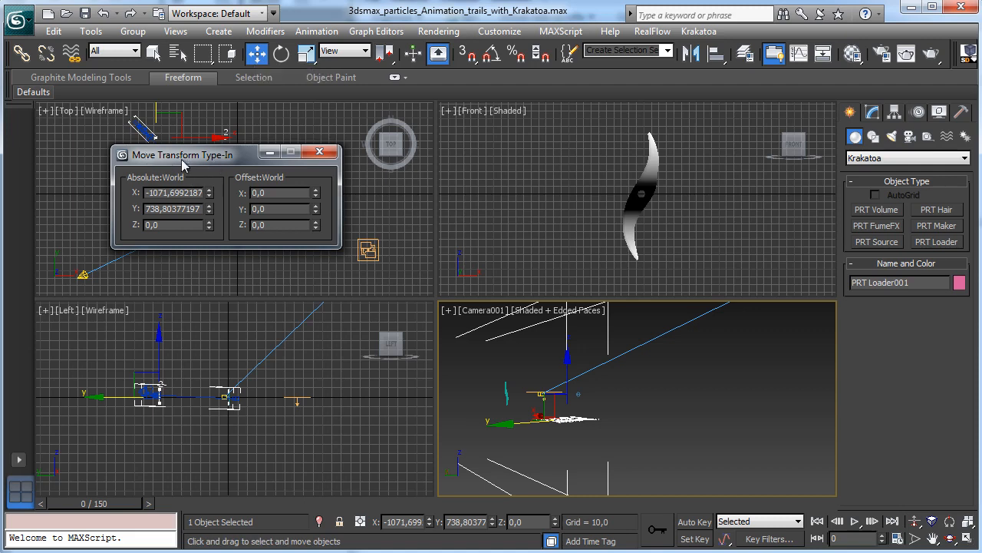
pyautogui.doubleClick(185, 193)
pyautogui.write('0')
pyautogui.press('Return')
pyautogui.doubleClick(175, 209)
pyautogui.write('0')
pyautogui.press('Return')
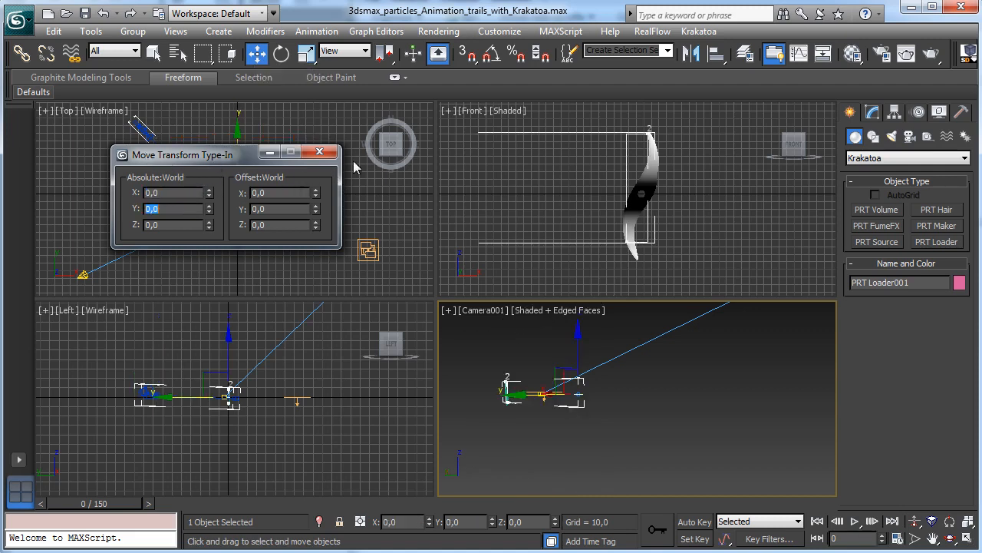
pyautogui.click(333, 152)
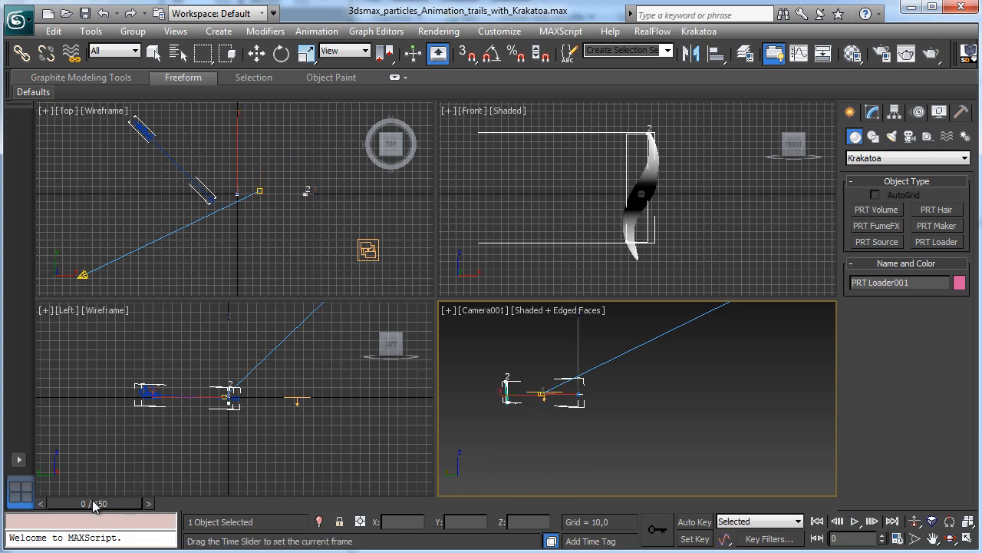
pyautogui.moveTo(92, 503); pyautogui.dragTo(68, 501)
pyautogui.press('w')
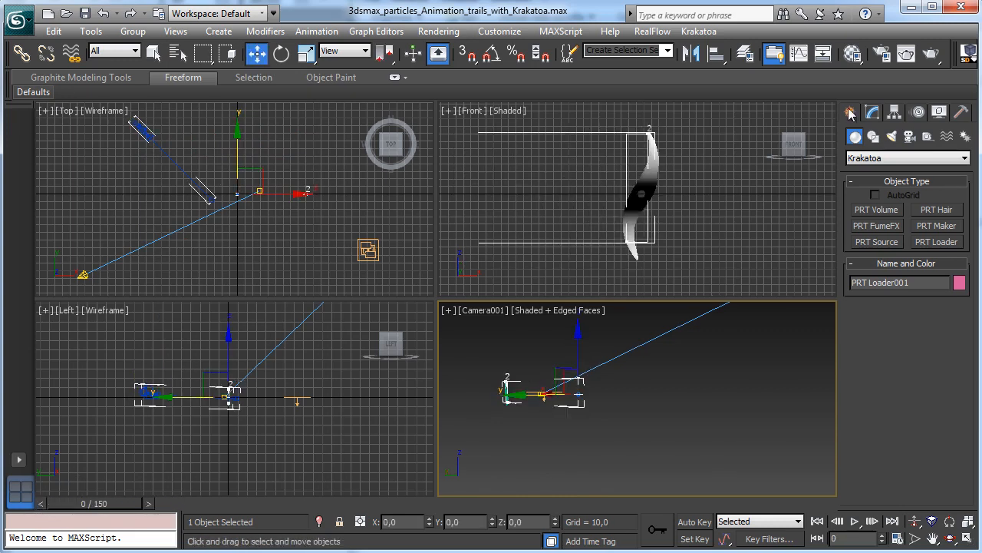
# Set the PRT Loader's viewport percentage of render to 10 and display its particles as small dots
pyautogui.click(872, 112)
pyautogui.scroll(-2, 932, 472)
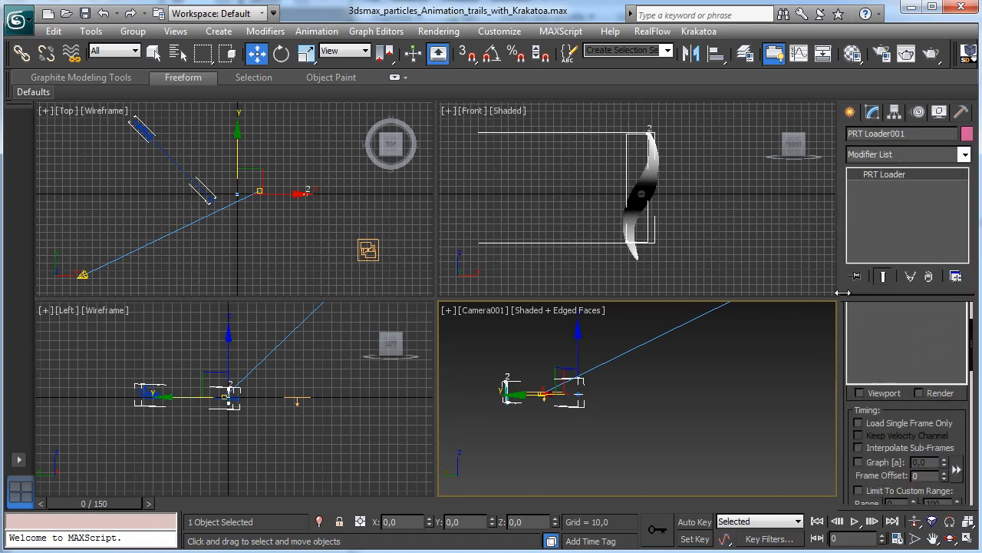
pyautogui.moveTo(837, 288); pyautogui.dragTo(697, 288)
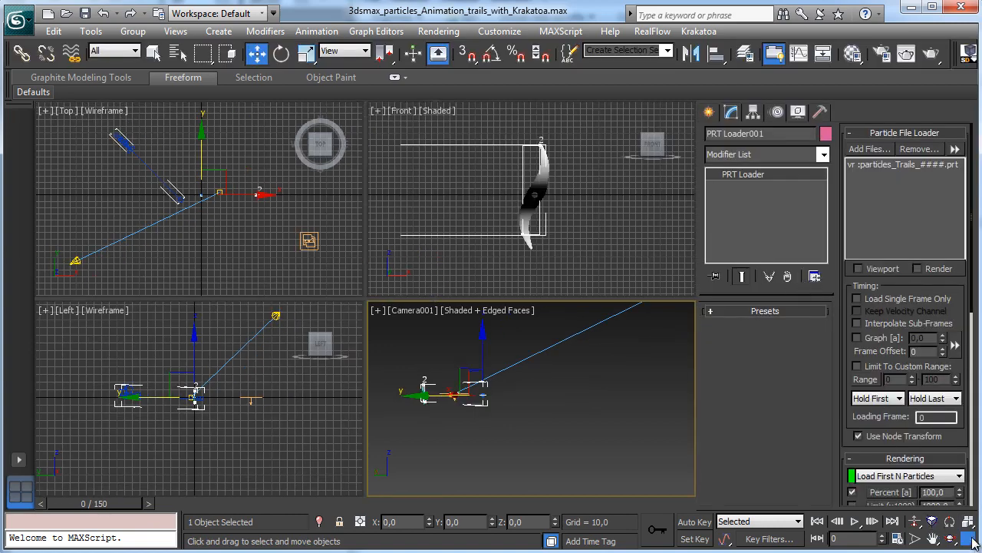
pyautogui.click(968, 539)
pyautogui.scroll(-3, 939, 442)
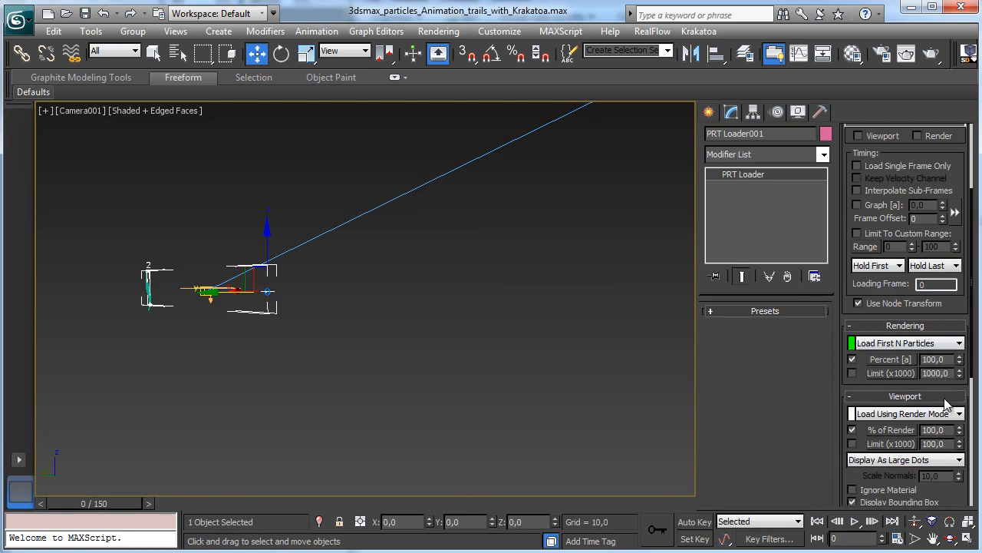
pyautogui.write('10')
pyautogui.press('Return')
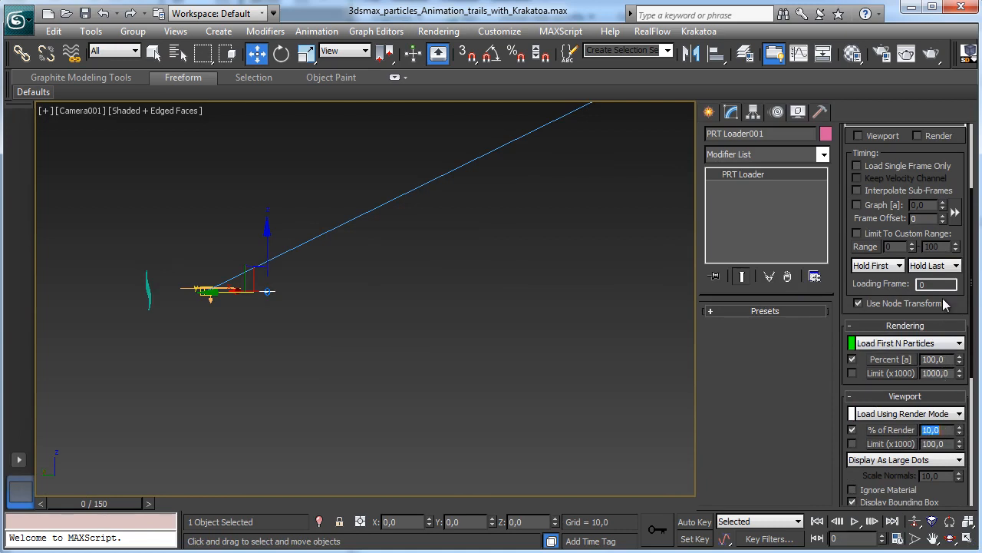
pyautogui.click(875, 460)
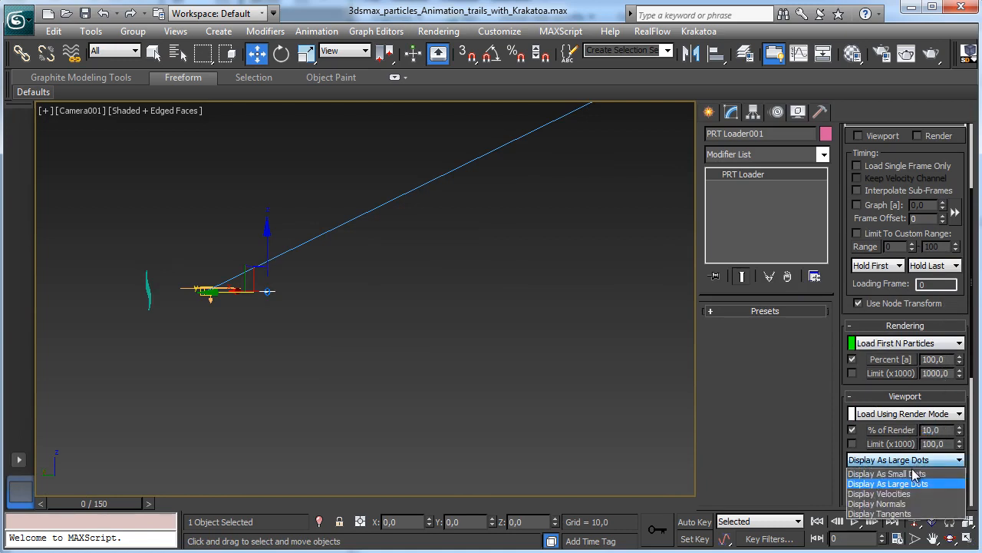
pyautogui.click(890, 472)
pyautogui.moveTo(112, 505); pyautogui.dragTo(332, 508)
pyautogui.click(90, 505)
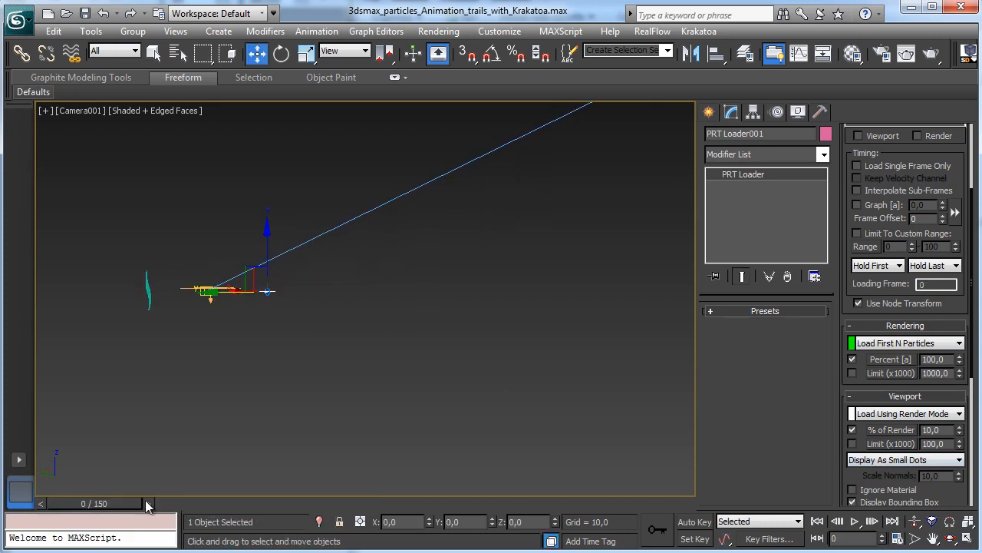
# At frame 14, compare the PRT Loader's viewport percentage of render at 100 and at 10 across all four viewports
pyautogui.click(966, 541)
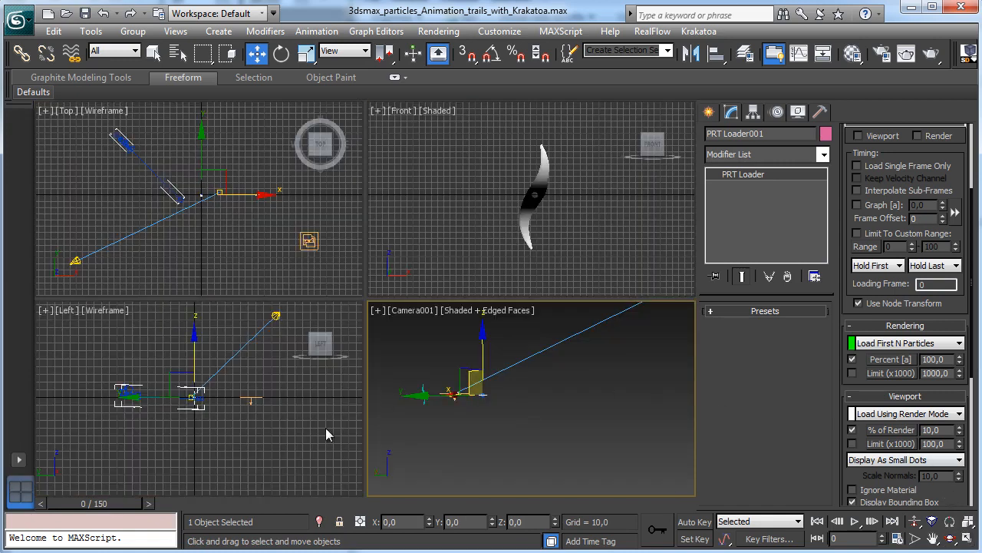
pyautogui.moveTo(132, 501); pyautogui.dragTo(183, 504)
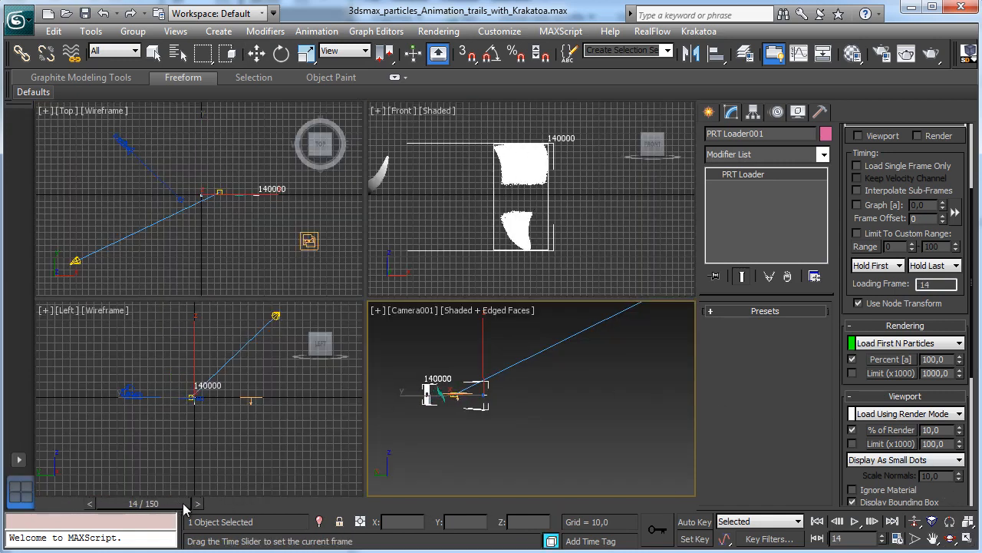
pyautogui.press('w')
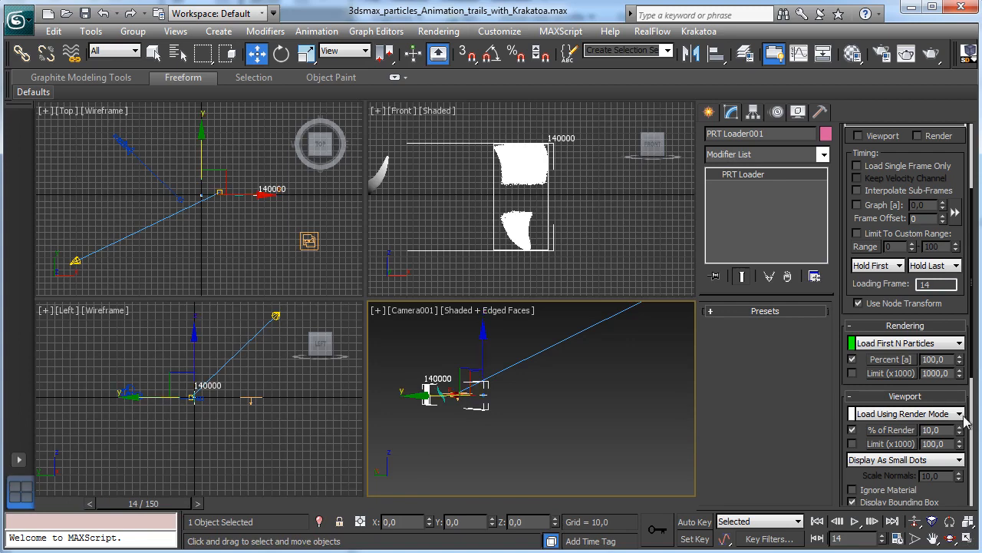
pyautogui.doubleClick(933, 430)
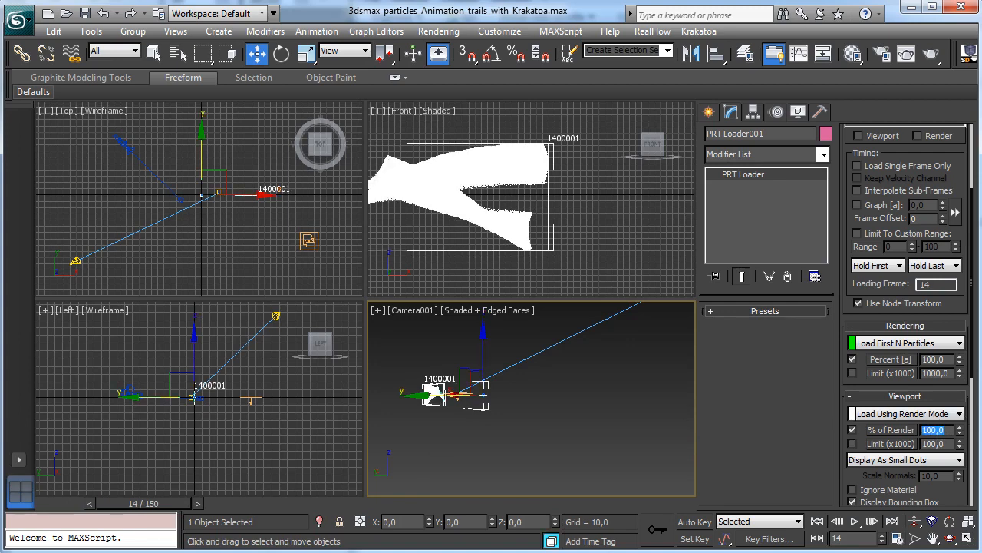
pyautogui.press('Return')
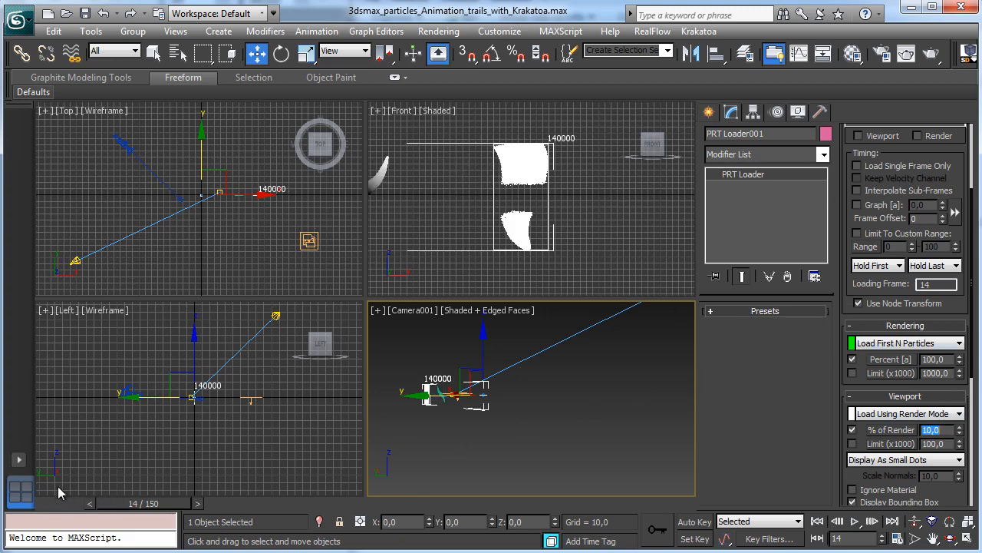
# Set the PRT Loader's viewport percentage of render to 2 and advance to frame 95 in the maximized camera view
pyautogui.write('2')
pyautogui.press('Return')
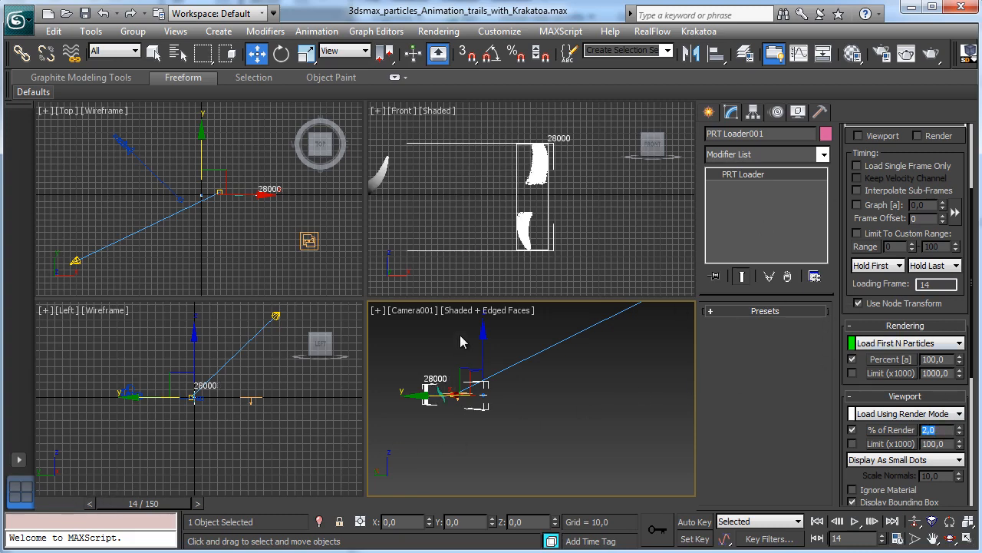
pyautogui.moveTo(138, 503); pyautogui.dragTo(403, 516)
pyautogui.press('w')
pyautogui.click(967, 539)
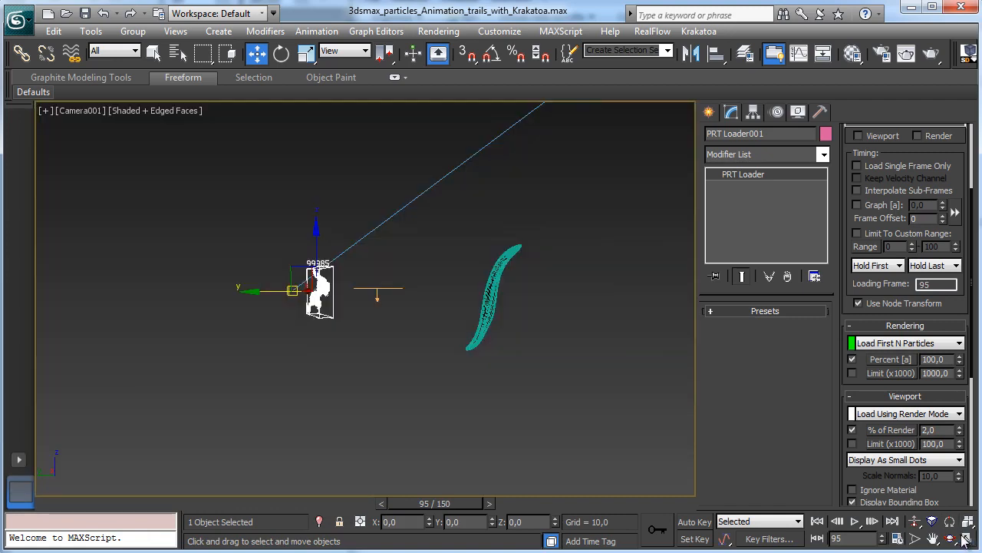
# Save the scene and start a Krakatoa render of frame 95 from the camera, declining to overwrite the existing particle sequence
pyautogui.click(84, 13)
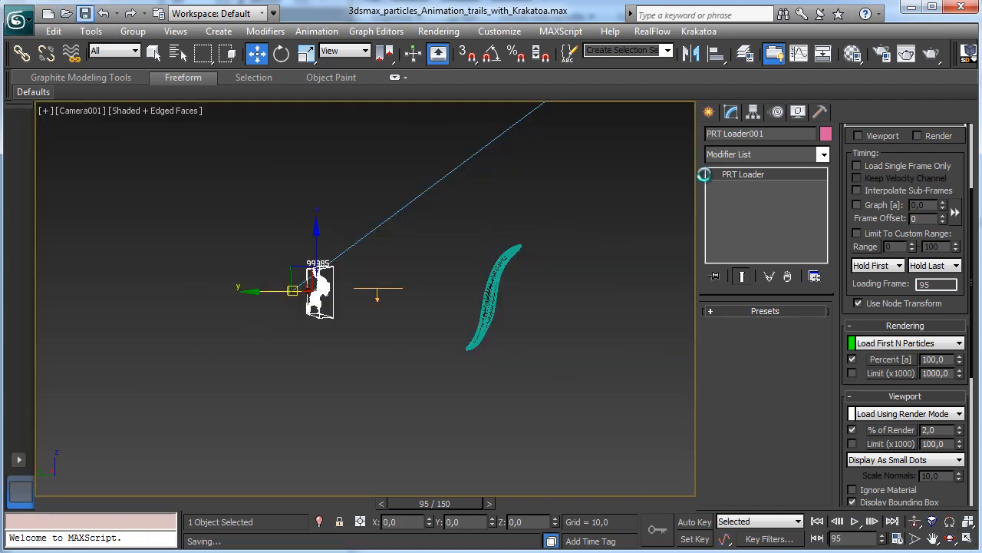
pyautogui.click(882, 53)
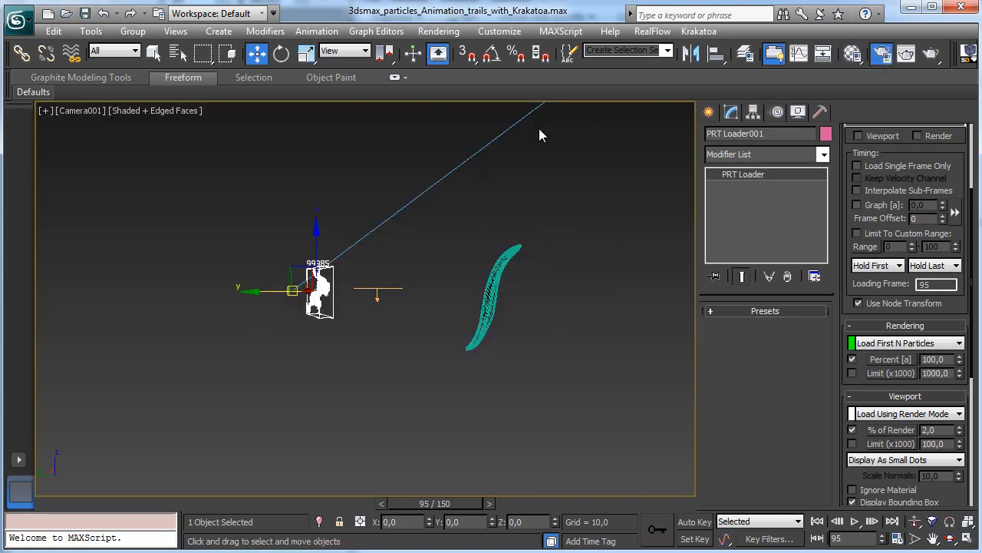
pyautogui.scroll(-5, 601, 222)
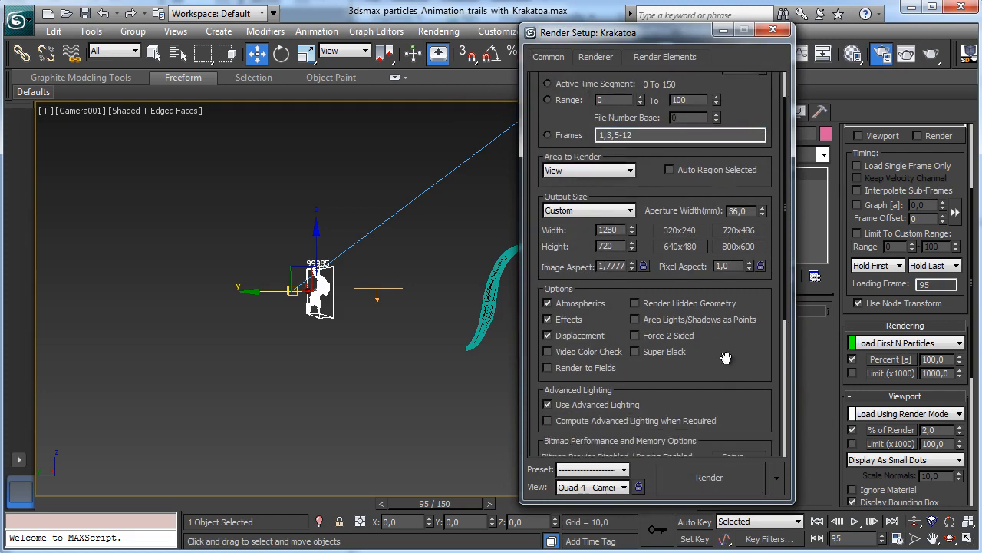
pyautogui.click(719, 479)
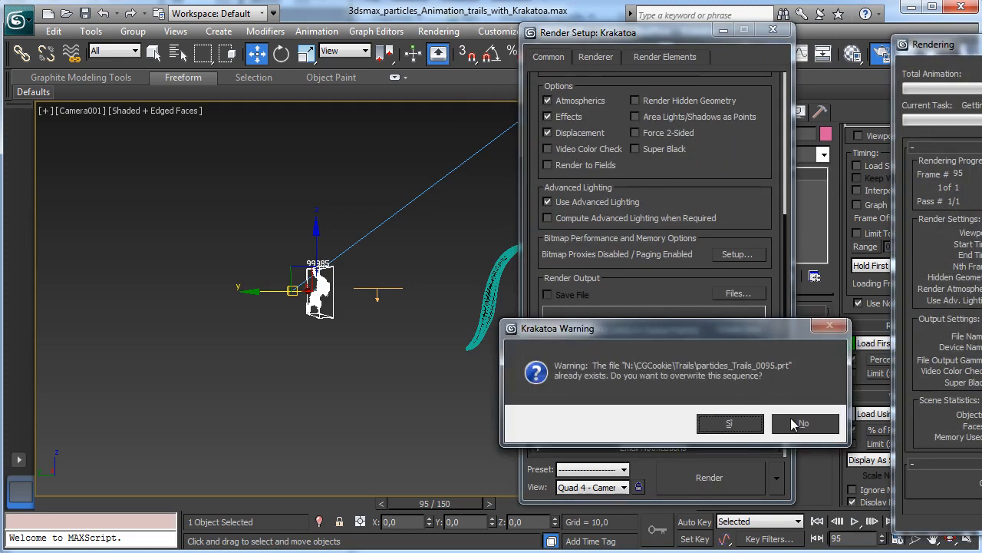
pyautogui.click(799, 422)
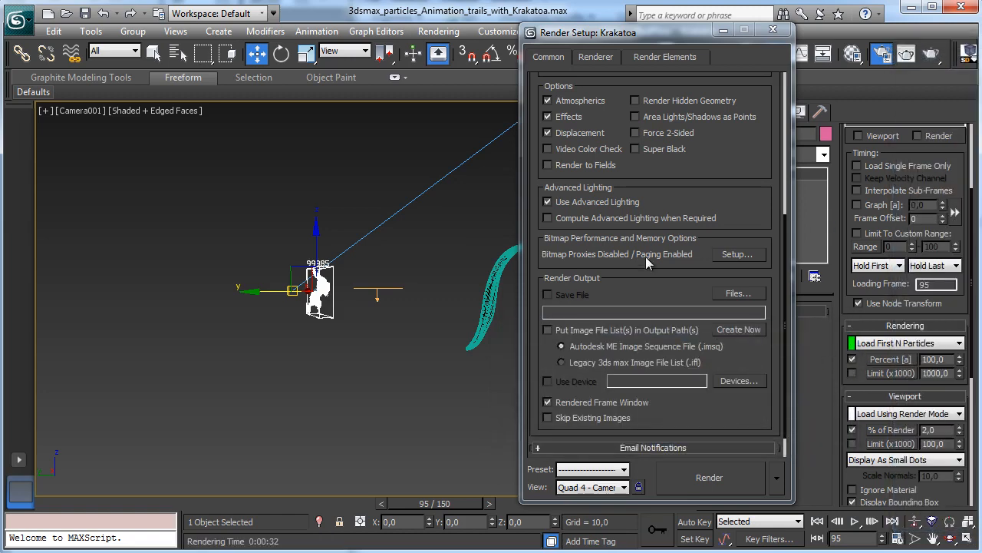
# Switch Krakatoa's main controls from saving particles to a file sequence to Render Scene Particles
pyautogui.moveTo(605, 36); pyautogui.dragTo(676, 87)
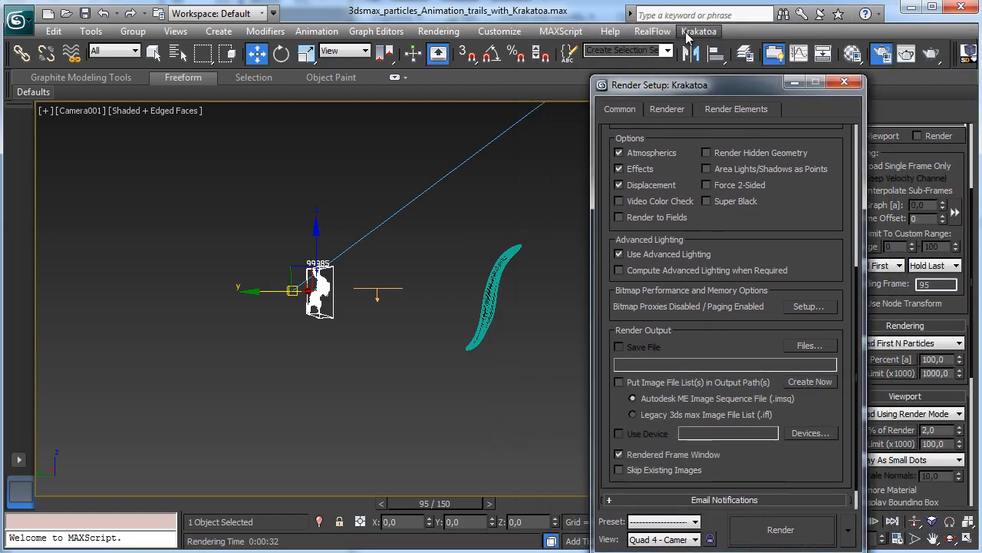
pyautogui.click(698, 31)
pyautogui.click(714, 50)
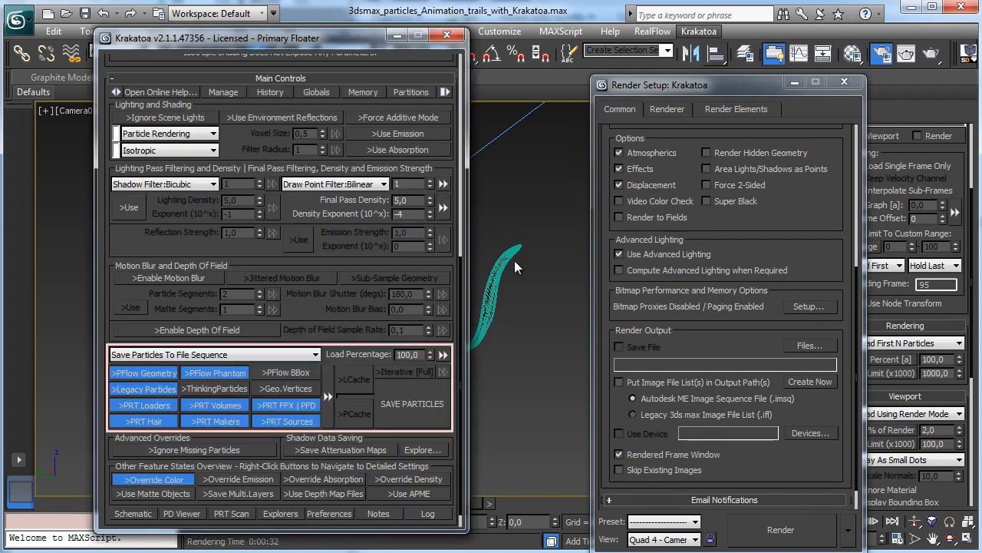
pyautogui.scroll(1, 264, 131)
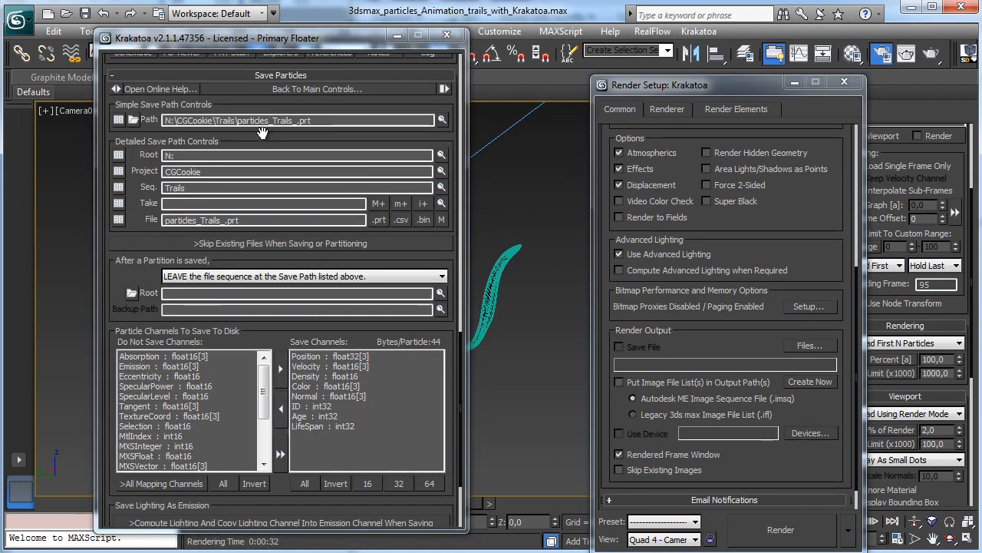
pyautogui.moveTo(241, 137); pyautogui.dragTo(187, 486)
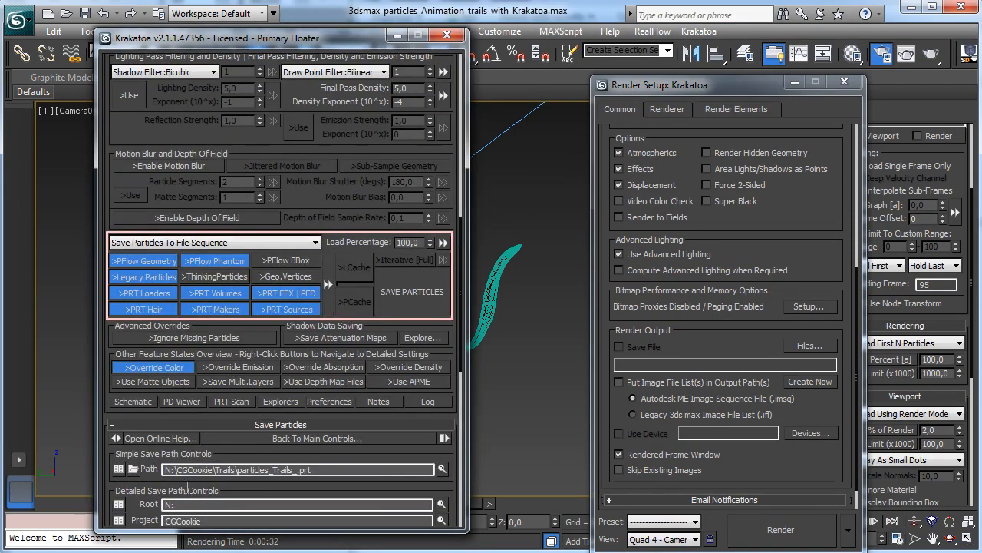
pyautogui.click(199, 243)
pyautogui.click(191, 254)
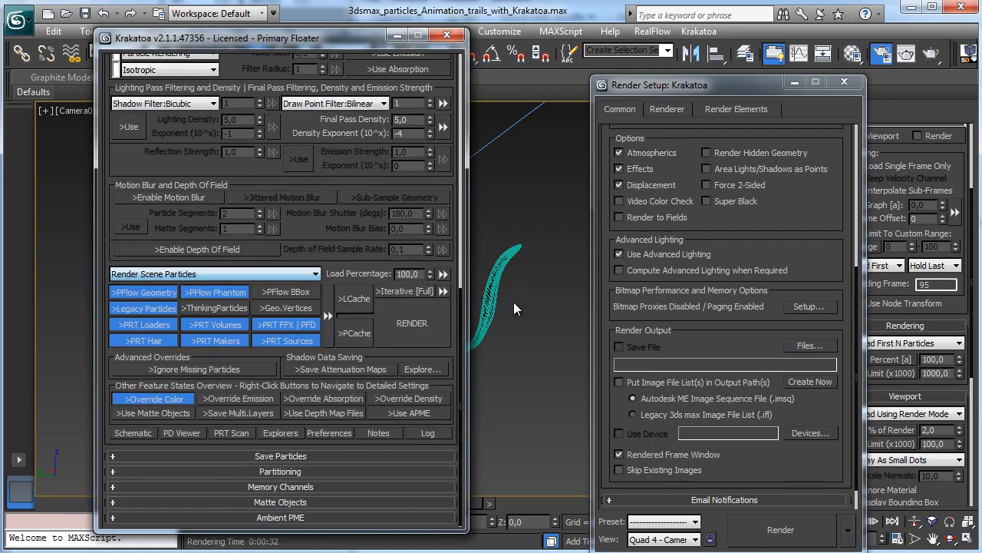
# Render frame 95 from Camera001 with Krakatoa, view the particle trails and minimize the rendered frame window
pyautogui.click(766, 531)
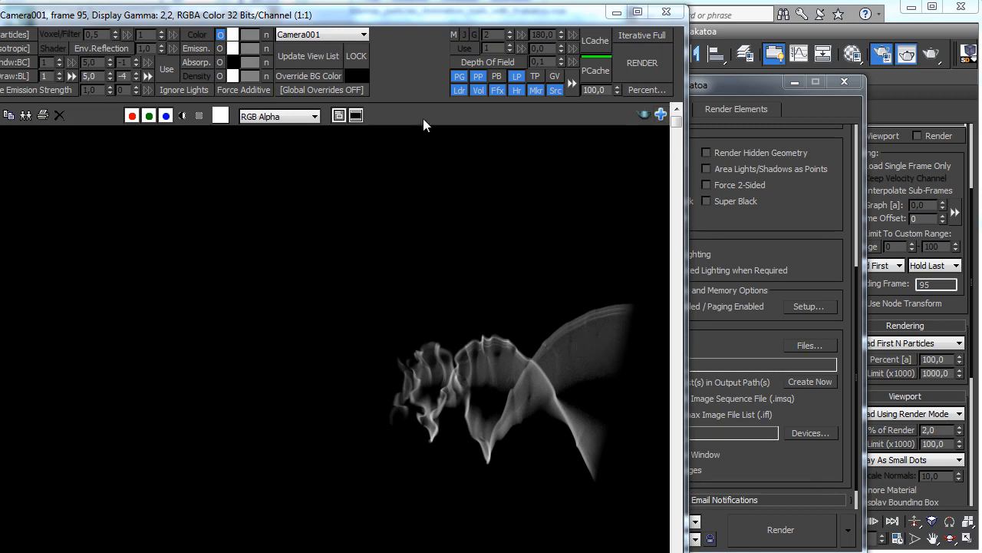
pyautogui.moveTo(399, 18); pyautogui.dragTo(411, 29)
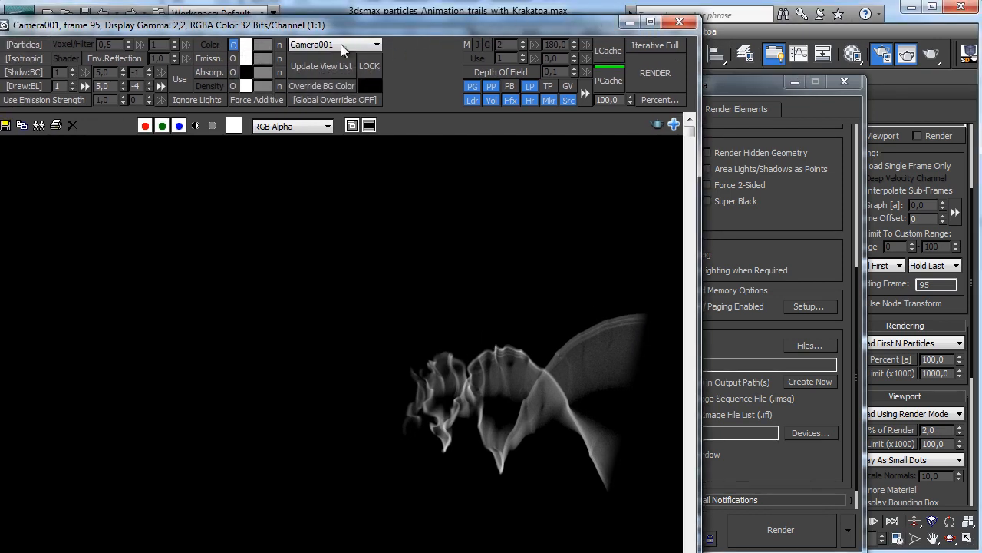
pyautogui.click(629, 21)
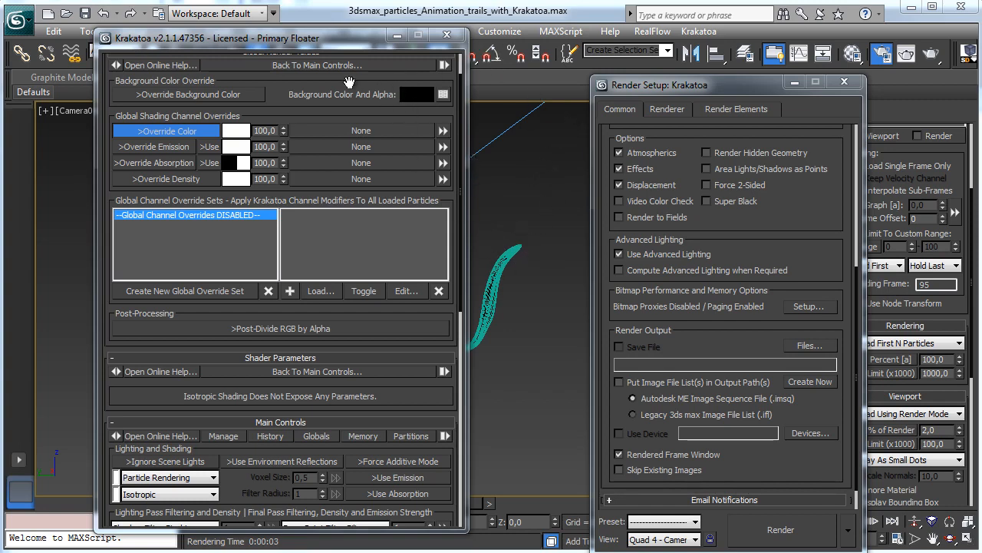
# Select the blade object in the camera view and store it in a named selection set called Knife
pyautogui.click(503, 260)
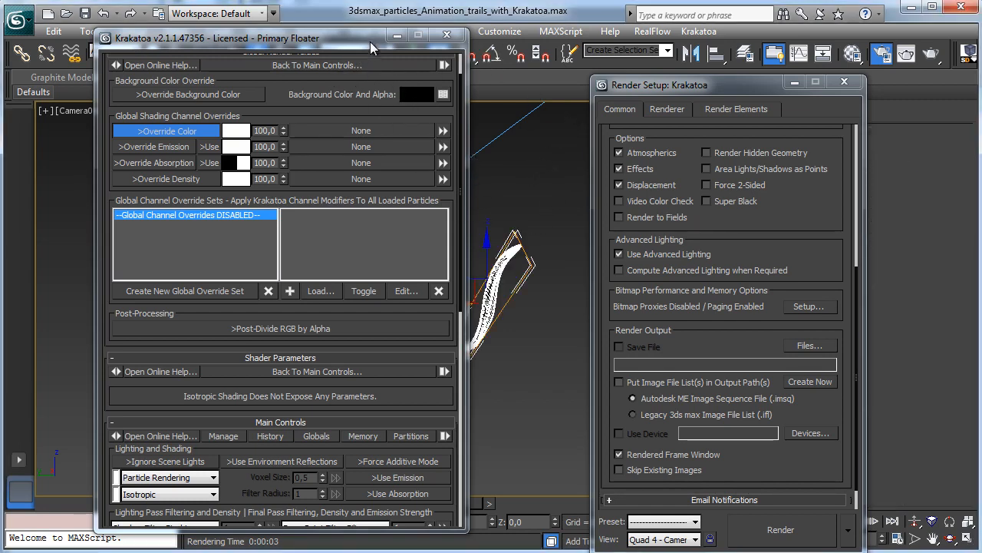
pyautogui.moveTo(370, 41); pyautogui.dragTo(278, 125)
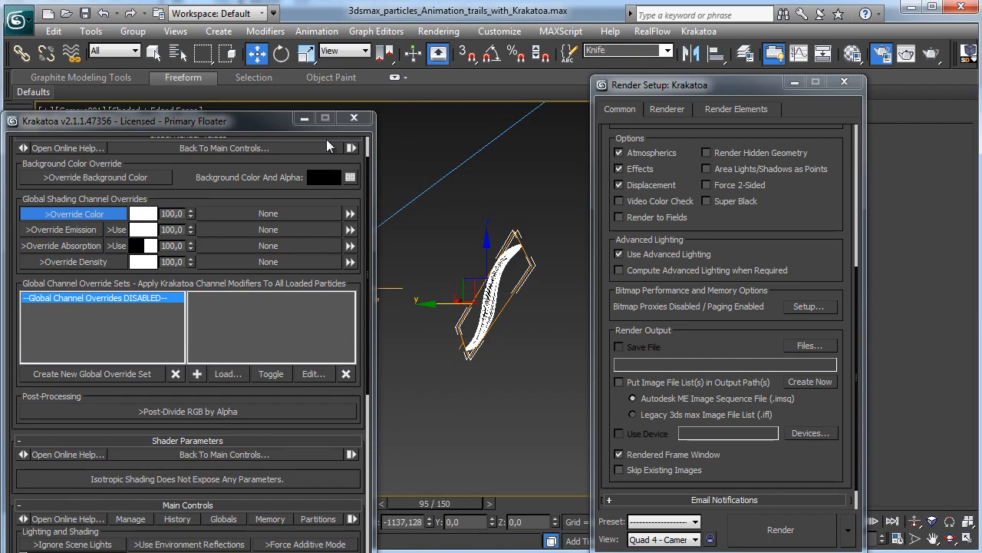
pyautogui.moveTo(182, 123); pyautogui.dragTo(209, 61)
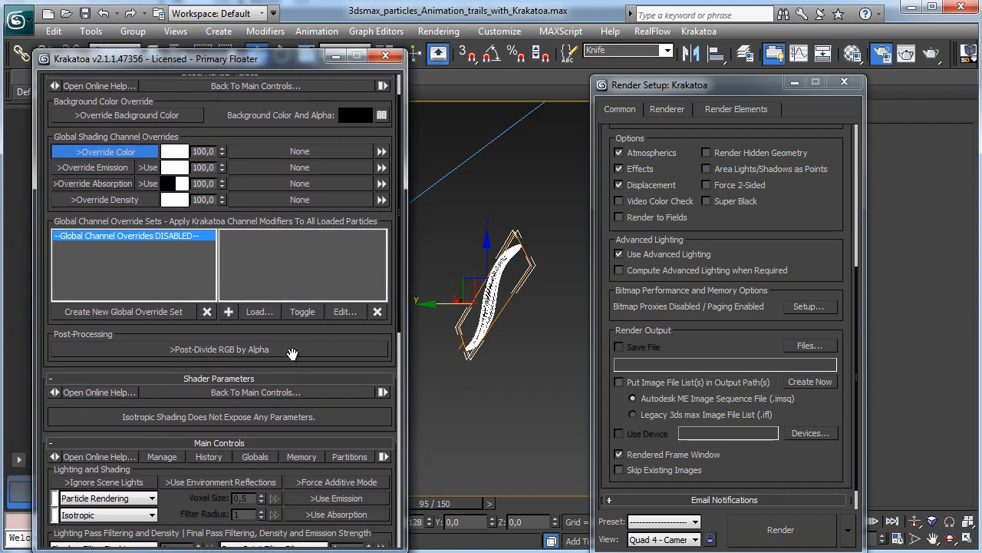
# Add the Knife selection set to Krakatoa's matte objects and enable matte objects
pyautogui.scroll(-5, 281, 348)
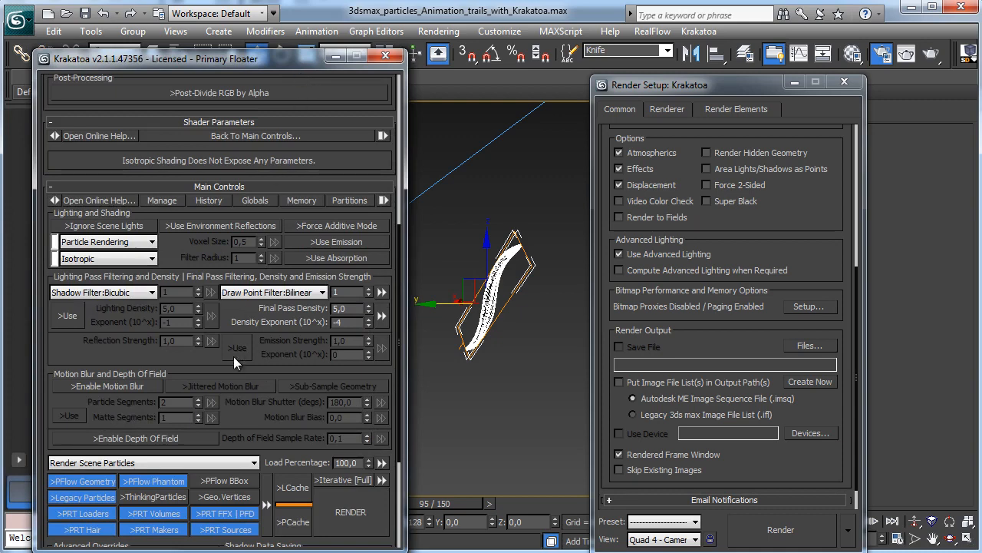
pyautogui.scroll(-3, 271, 254)
pyautogui.scroll(-1, 272, 254)
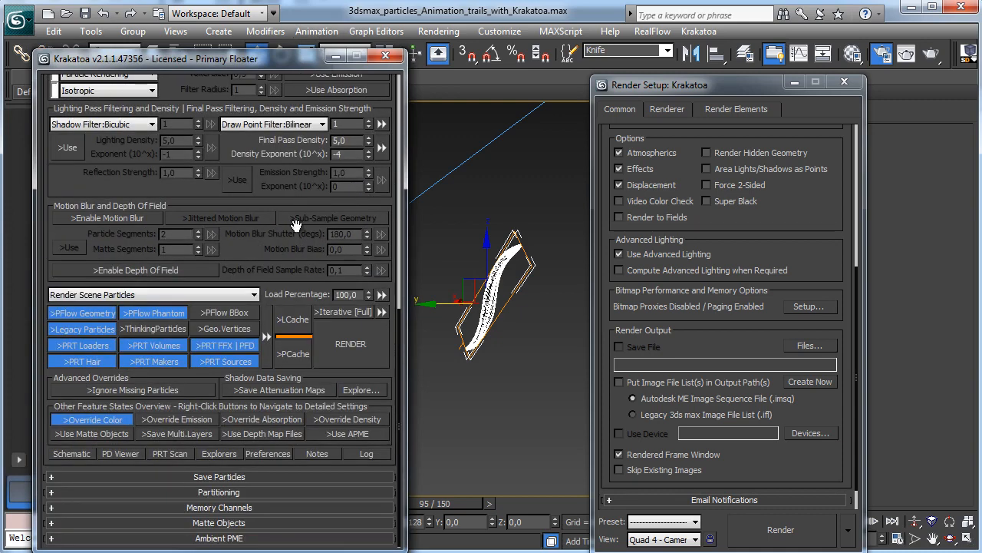
pyautogui.click(219, 523)
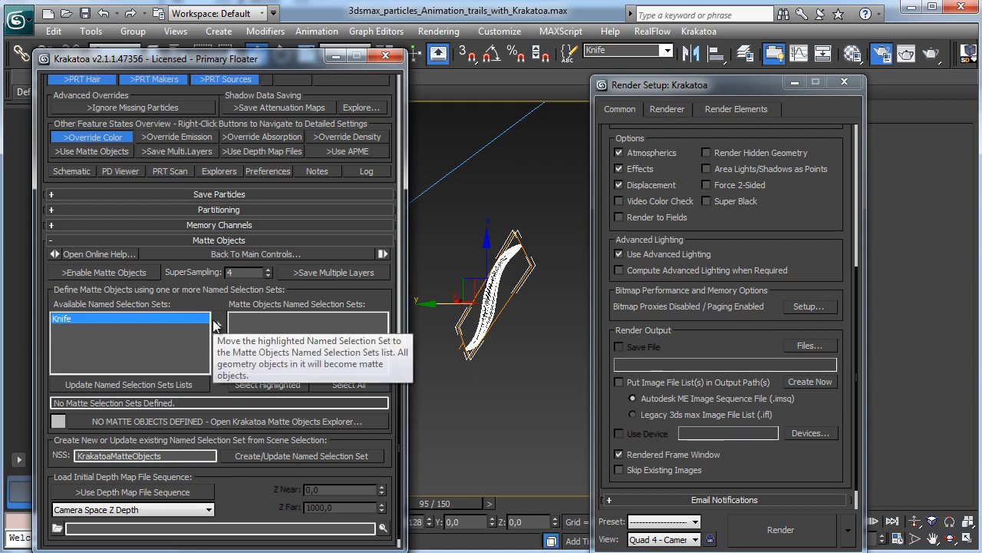
pyautogui.click(220, 325)
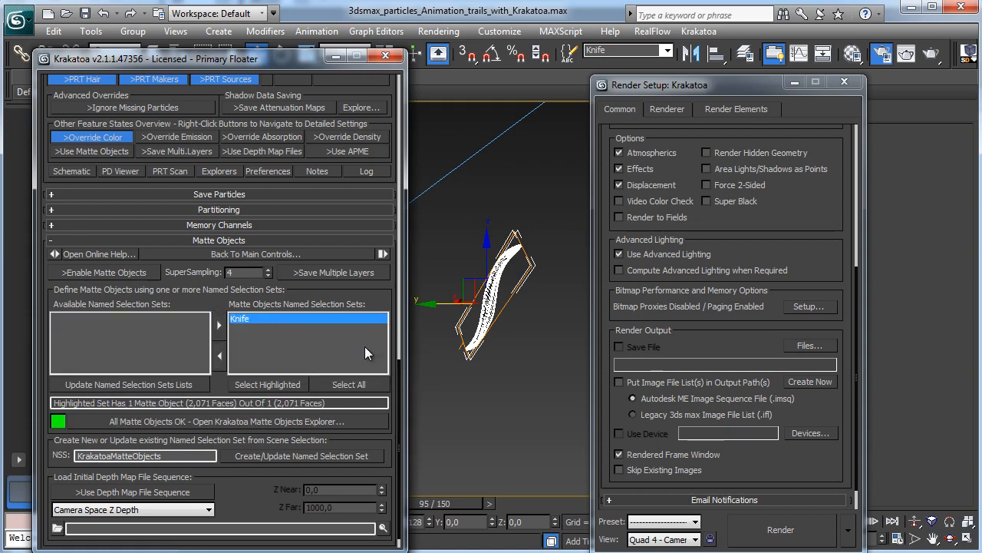
pyautogui.click(122, 272)
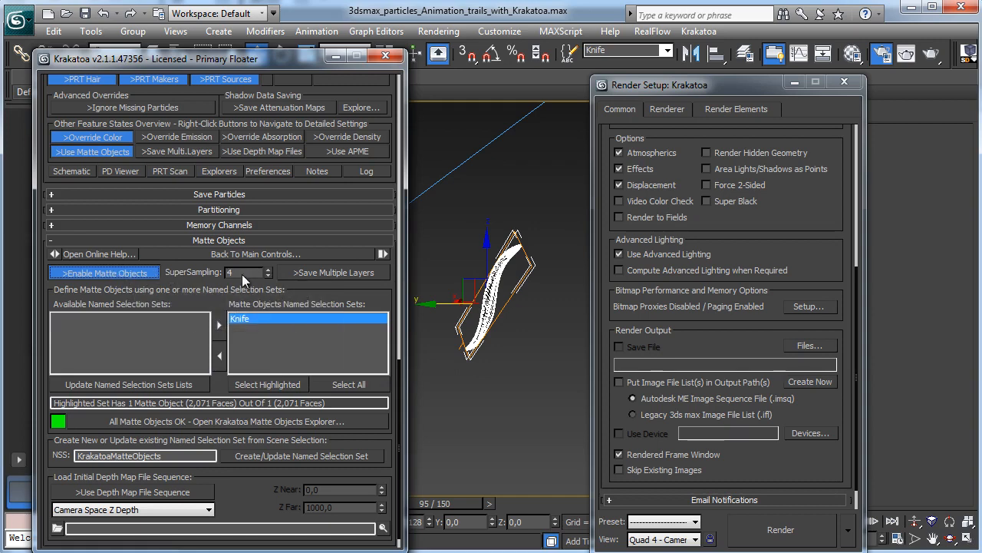
# Save the scene, render frame 95 with the knife as a matte object, and close the render and Krakatoa windows
pyautogui.click(84, 13)
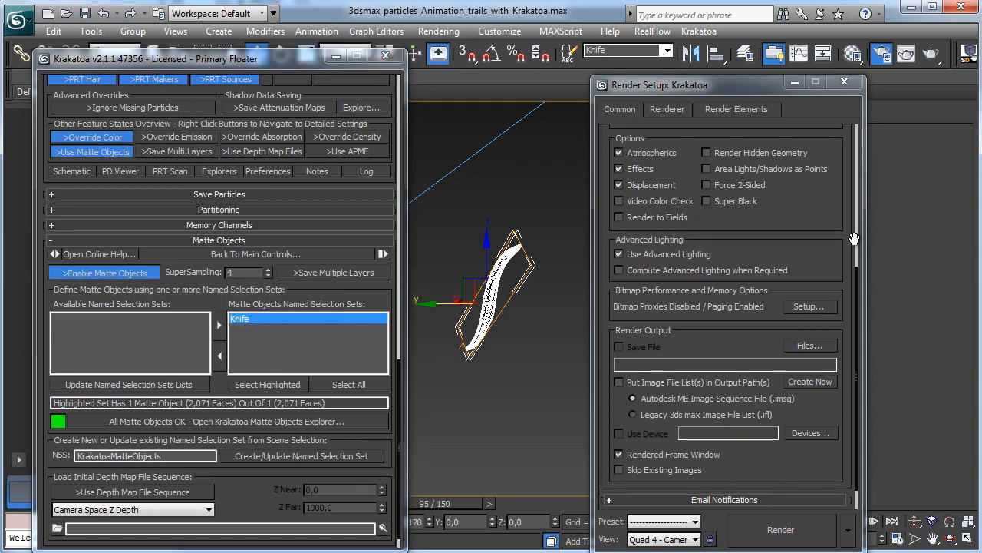
pyautogui.click(772, 525)
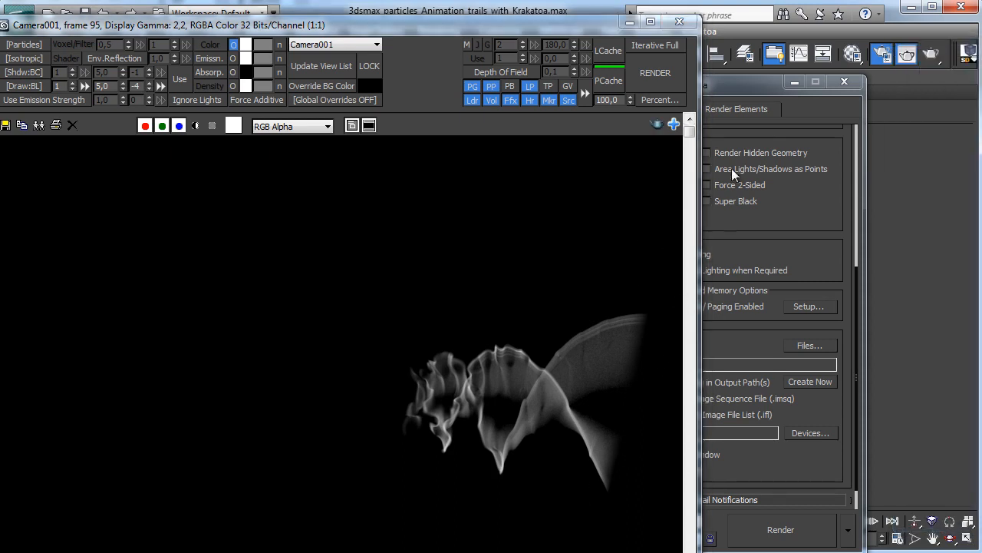
pyautogui.click(678, 21)
pyautogui.click(845, 82)
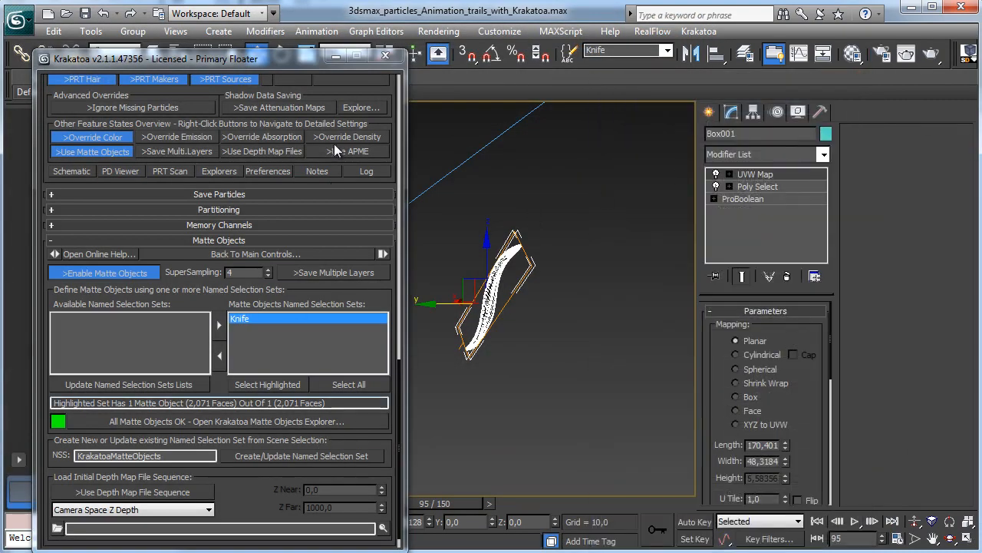
pyautogui.click(385, 55)
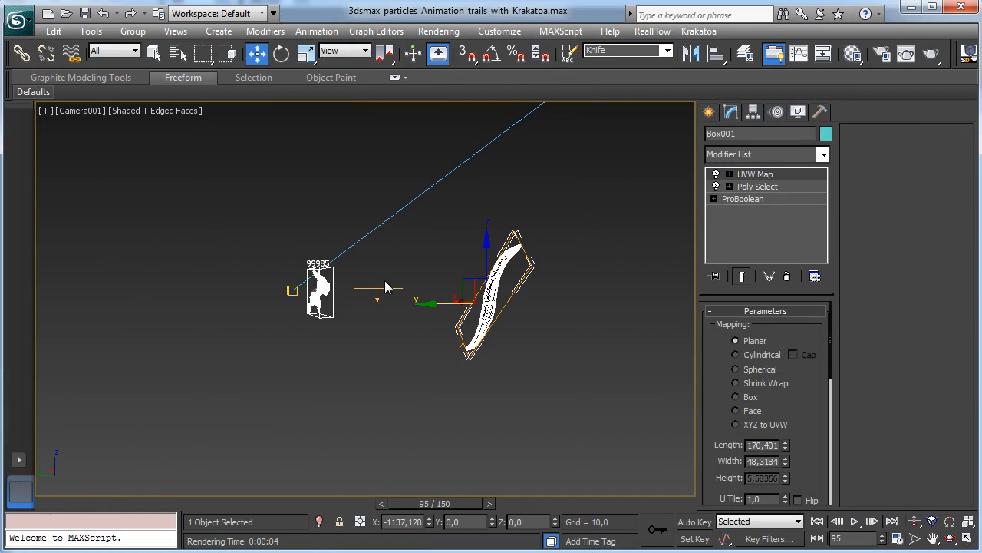
# Add a MagmaModifier to the PRT Loader at frame 0, and open its Magma editor briefly before closing it
pyautogui.click(326, 290)
pyautogui.click(40, 504)
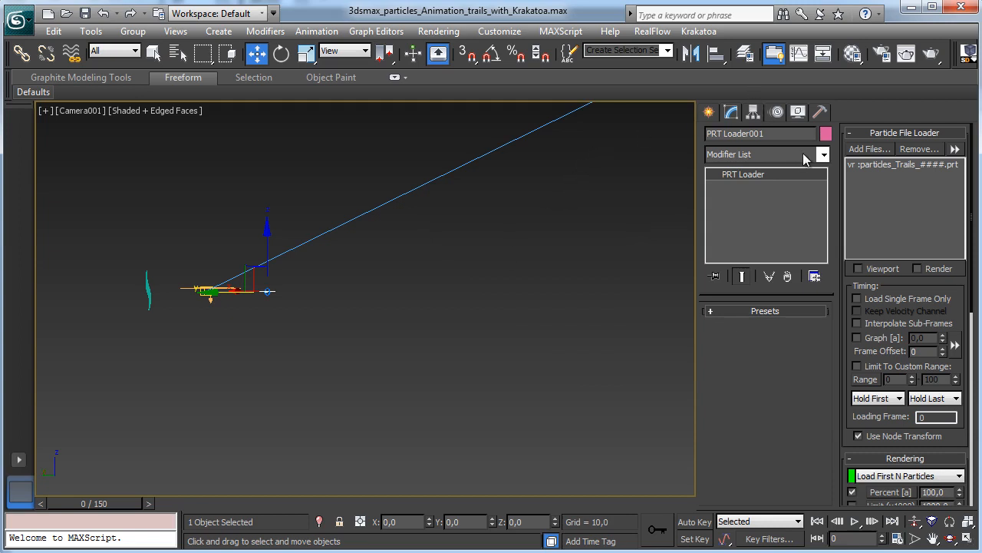
pyautogui.click(821, 155)
pyautogui.scroll(-5, 815, 230)
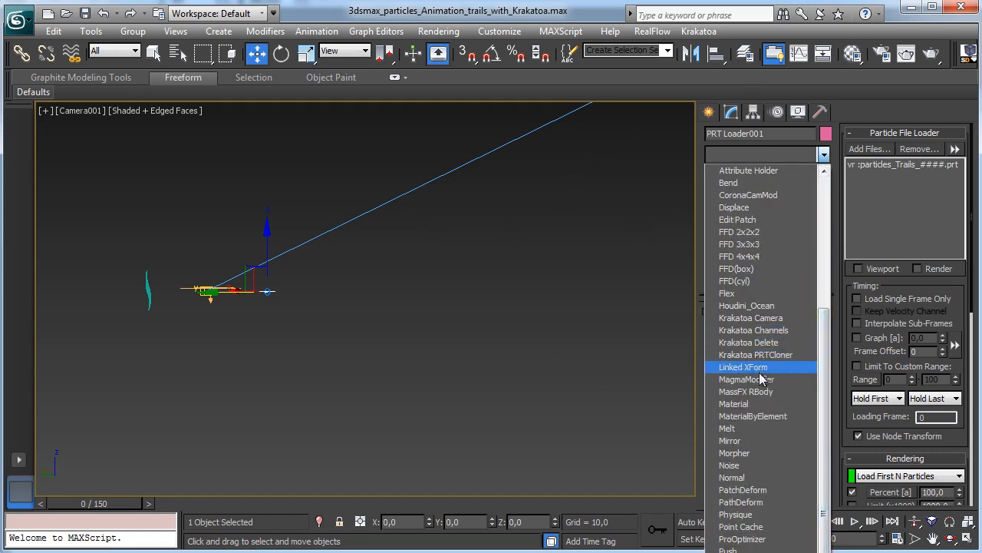
pyautogui.click(771, 381)
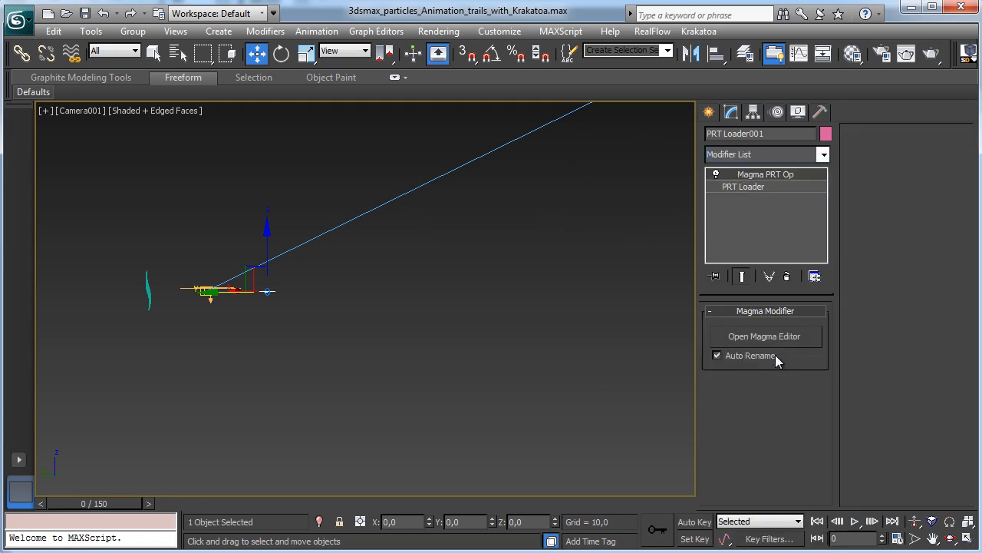
pyautogui.click(773, 336)
pyautogui.moveTo(606, 115); pyautogui.dragTo(492, 89)
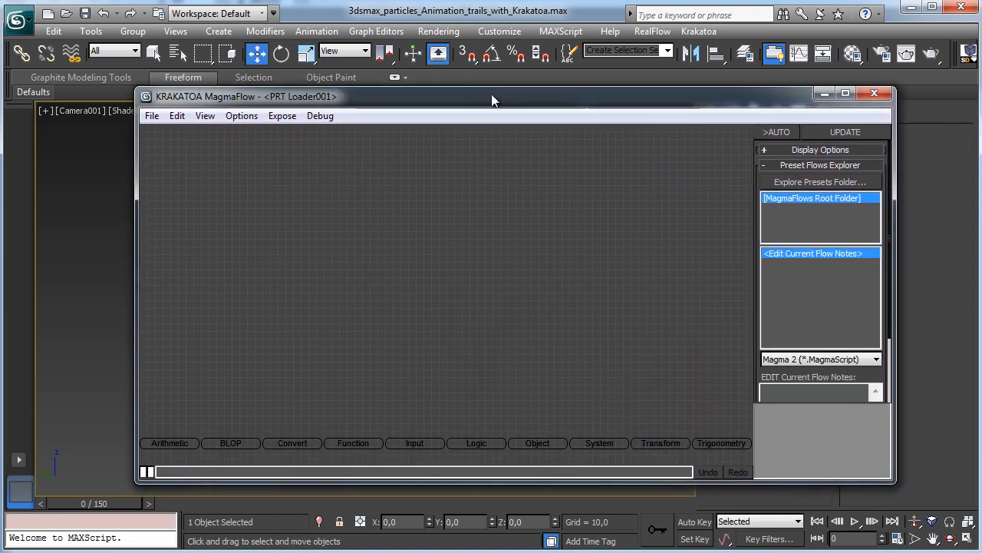
pyautogui.click(874, 93)
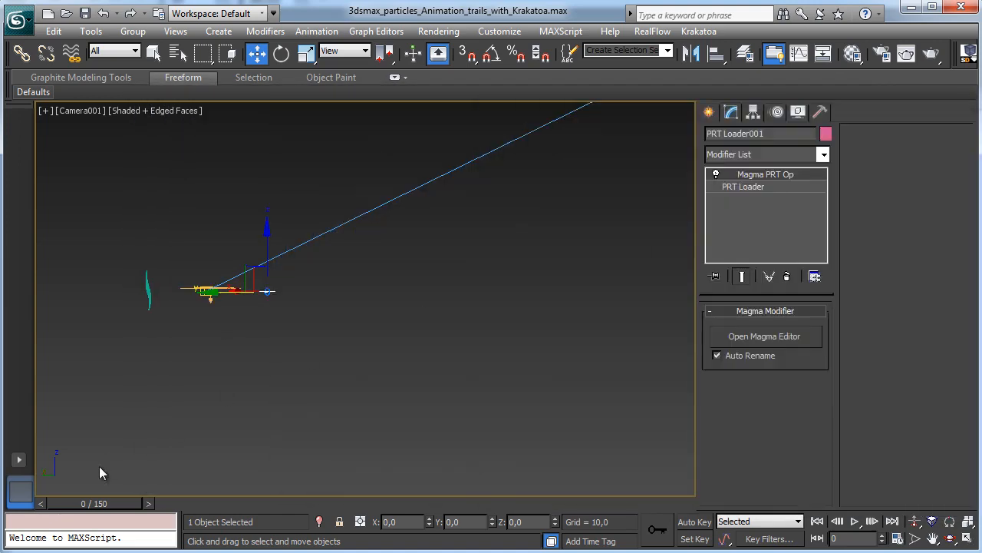
# Advance to frame 64, render it from the camera and close the rendered image
pyautogui.moveTo(122, 502); pyautogui.dragTo(337, 498)
pyautogui.press('w')
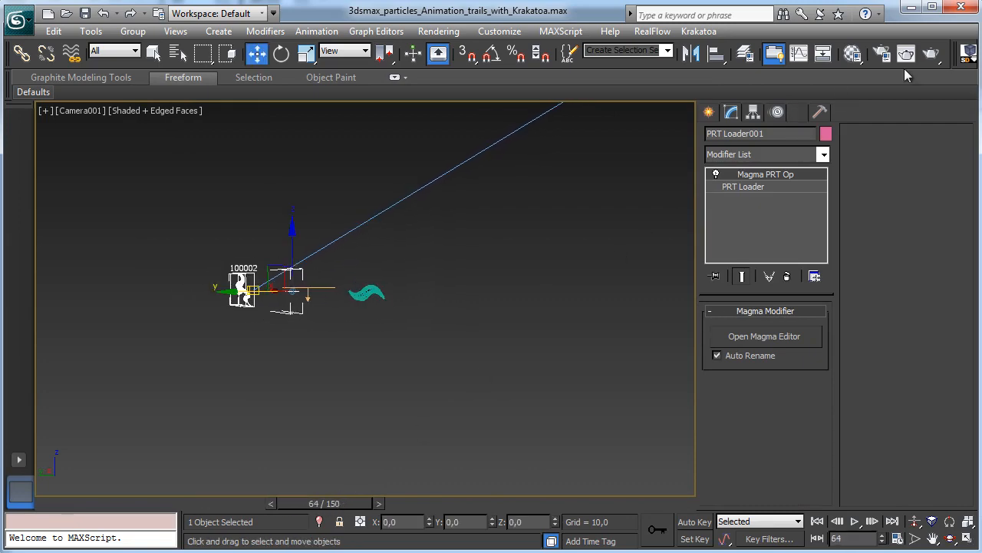
pyautogui.click(931, 53)
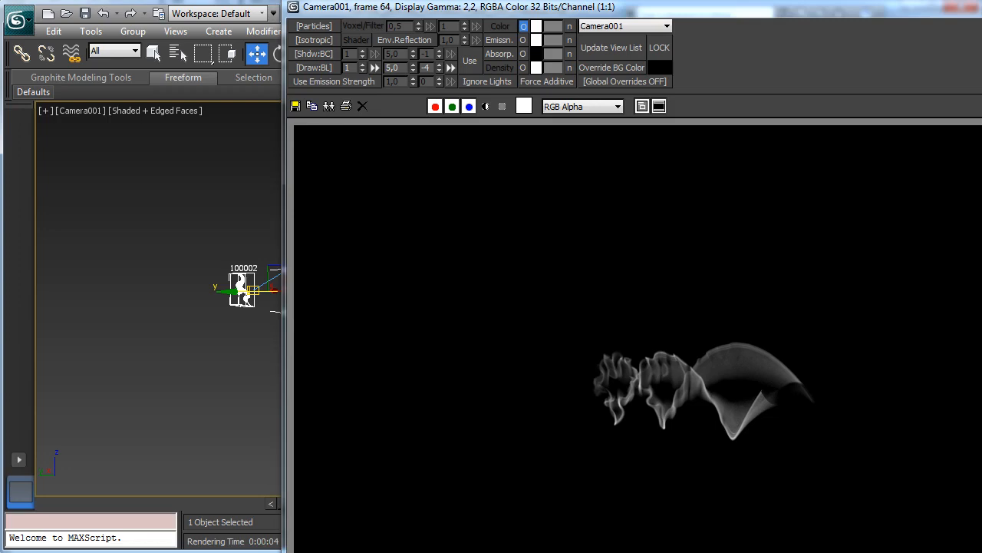
pyautogui.click(981, 6)
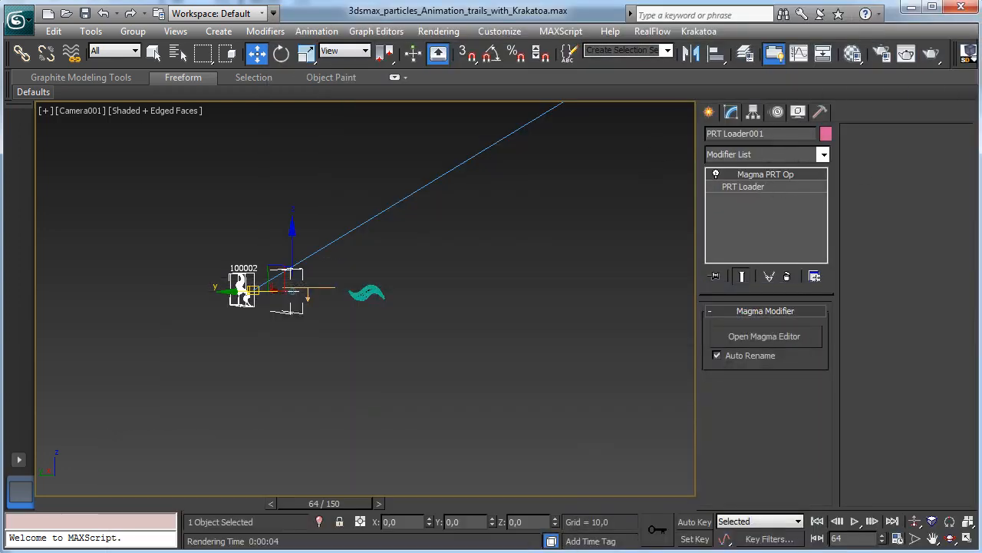
# Open the PRT Loader's Magma editor, minimize it and render frame 23 from the camera
pyautogui.click(764, 336)
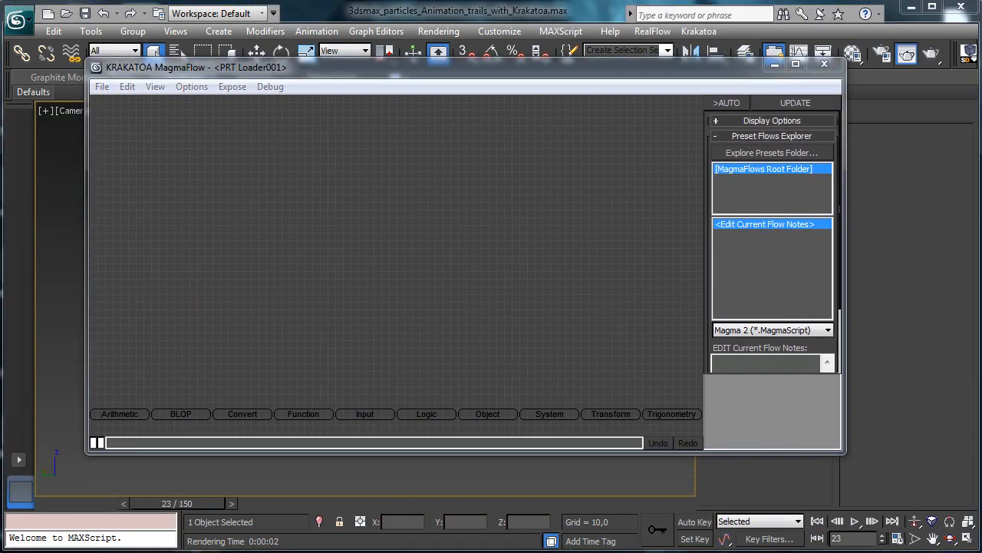
pyautogui.click(772, 65)
pyautogui.click(923, 53)
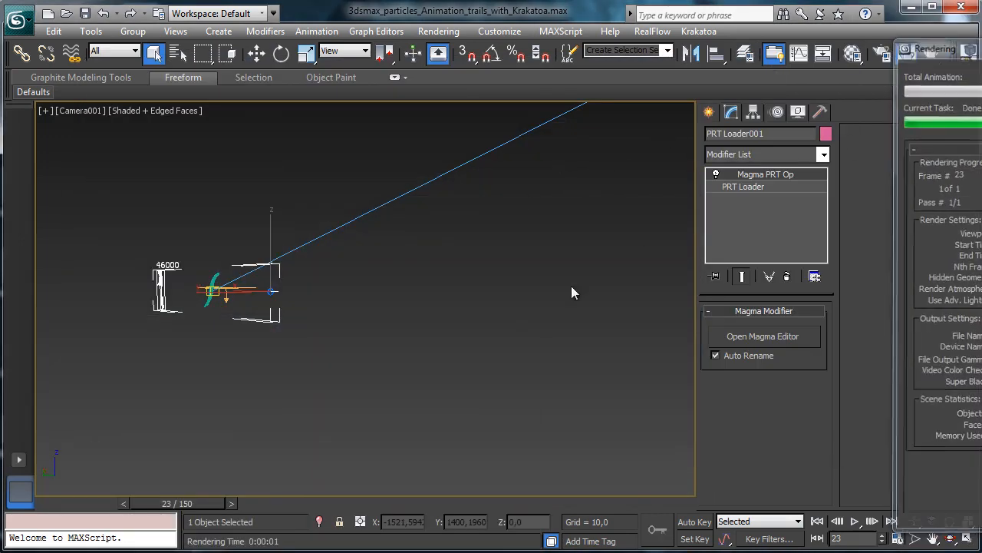
# Render frame 38 from the camera and resize the rendered frame window so the particle trails and its controls are in view
pyautogui.moveTo(220, 505); pyautogui.dragTo(254, 506)
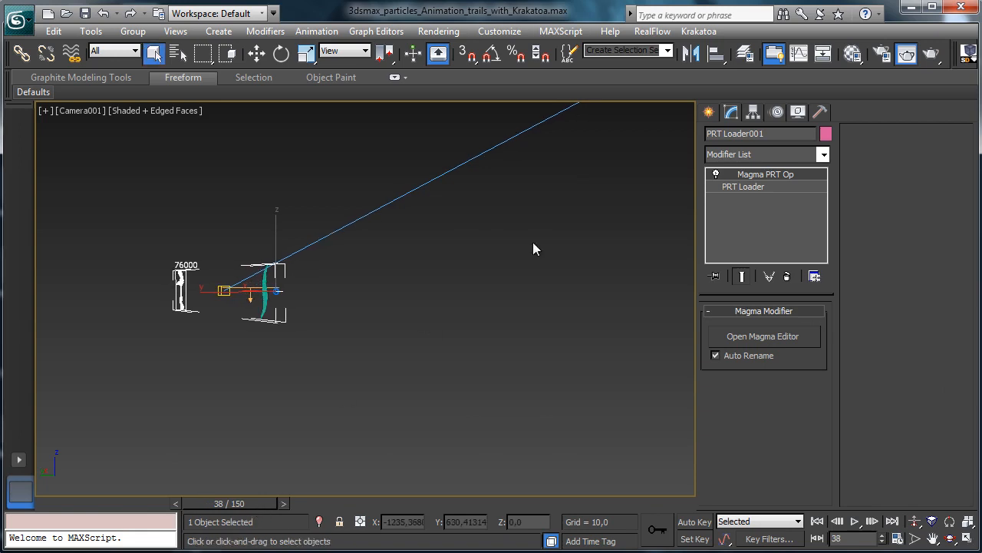
pyautogui.click(931, 53)
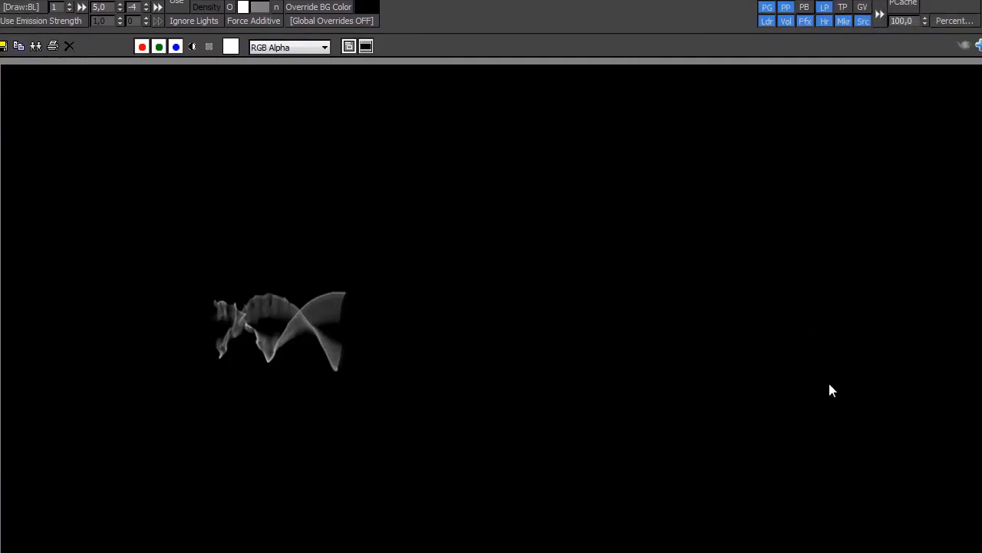
pyautogui.moveTo(981, 552); pyautogui.dragTo(834, 488)
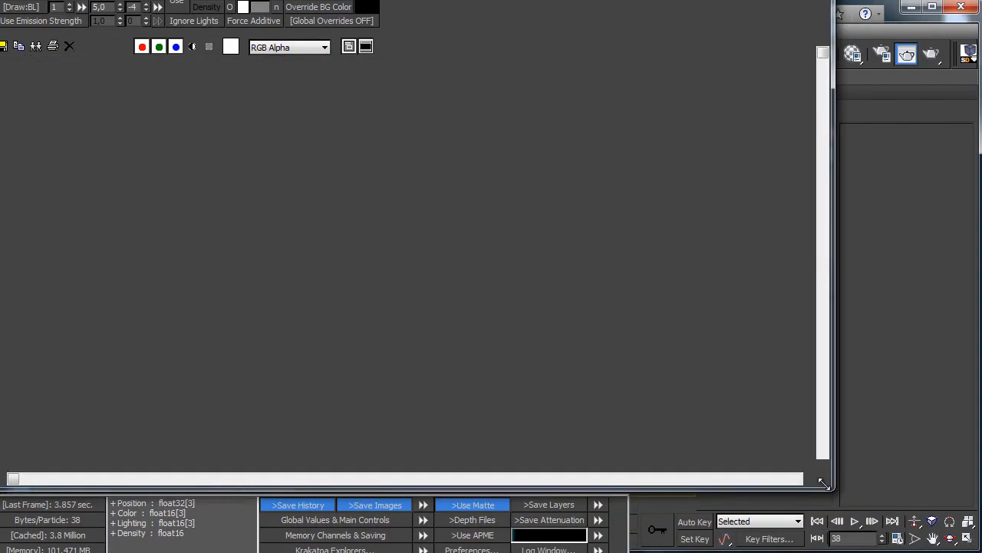
pyautogui.moveTo(436, 0); pyautogui.dragTo(436, 28)
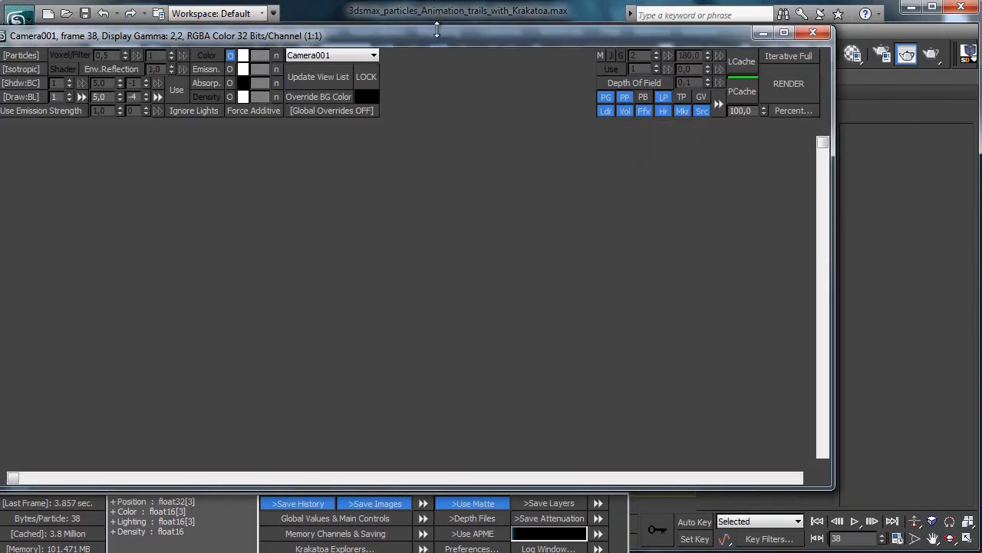
pyautogui.moveTo(819, 146); pyautogui.dragTo(825, 159)
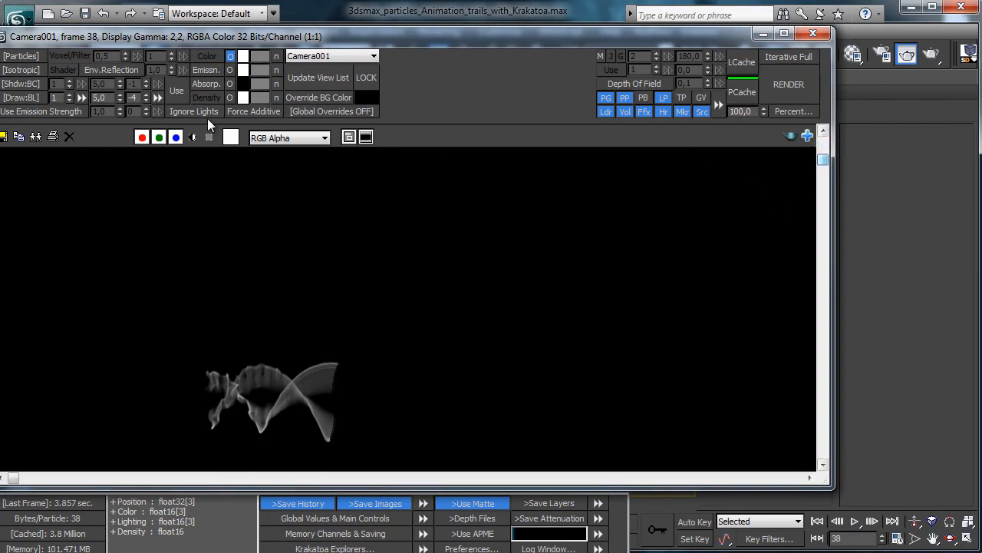
# Check the alpha channel of the frame 38 render, return to the colour view and minimize the rendered frame window
pyautogui.click(192, 138)
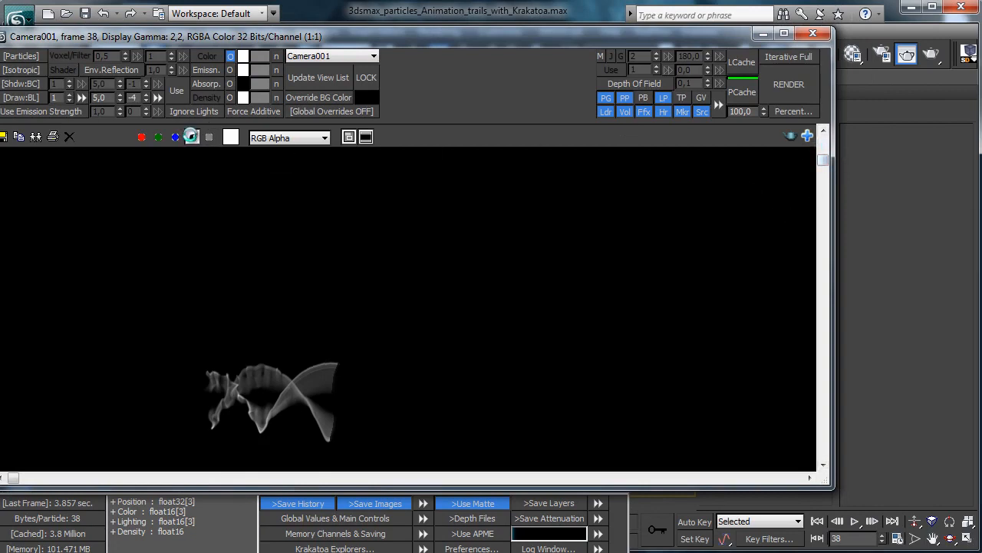
pyautogui.click(191, 137)
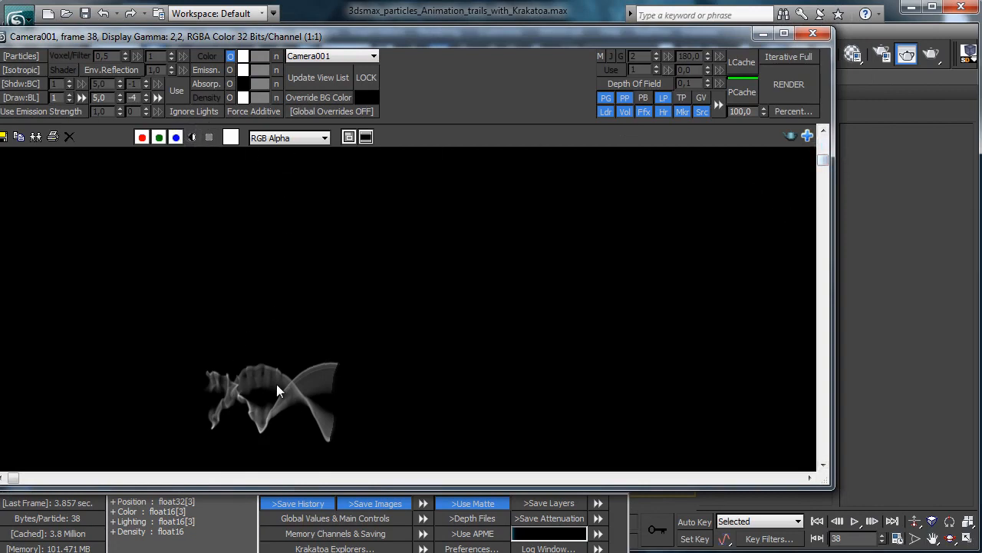
pyautogui.click(760, 34)
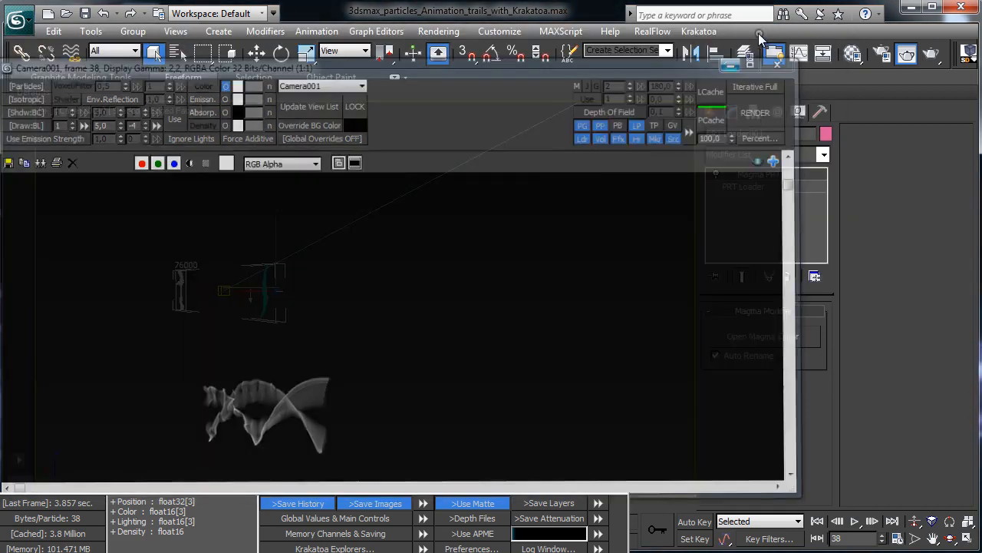
# Open the PRT Loader's Magma editor and create an output node writing to the Density channel
pyautogui.click(753, 337)
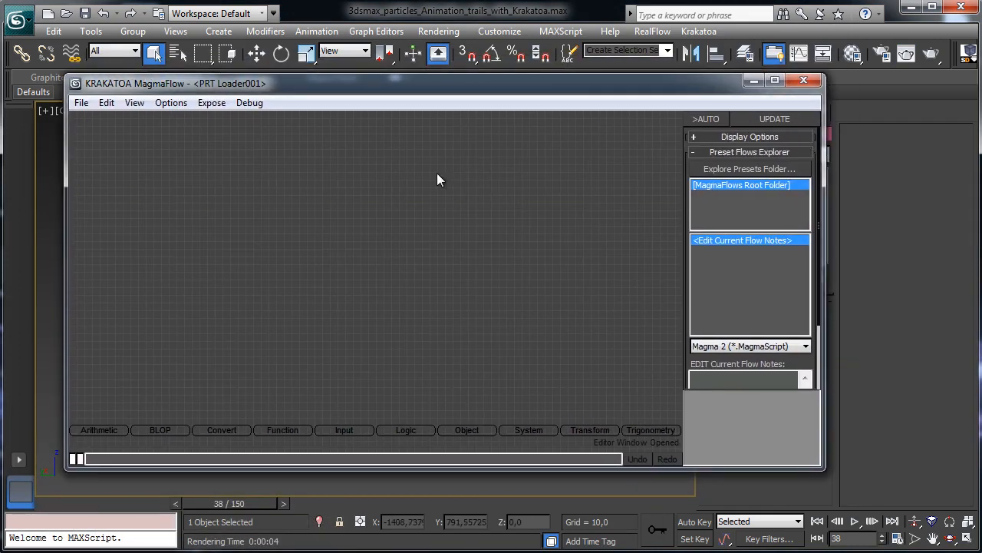
pyautogui.rightClick(432, 192)
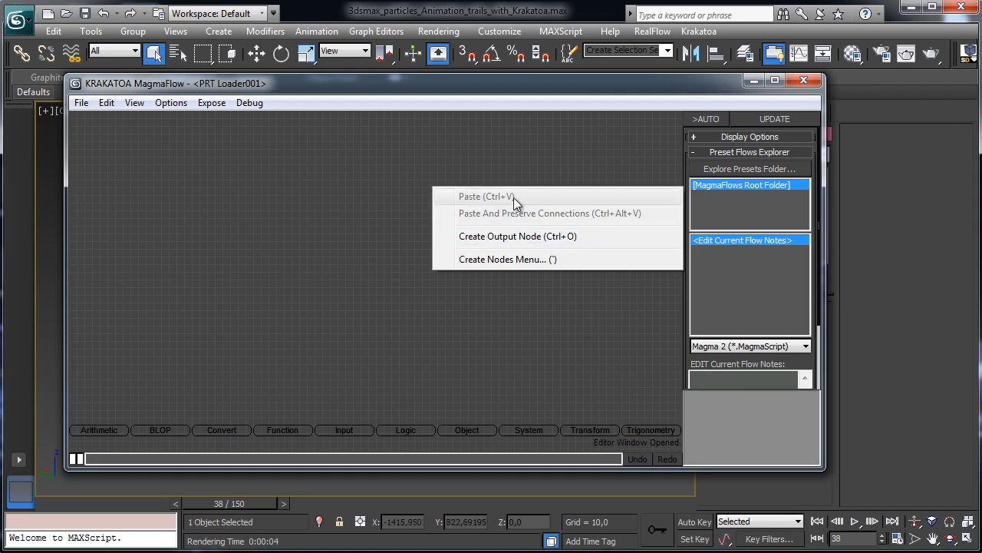
pyautogui.click(524, 235)
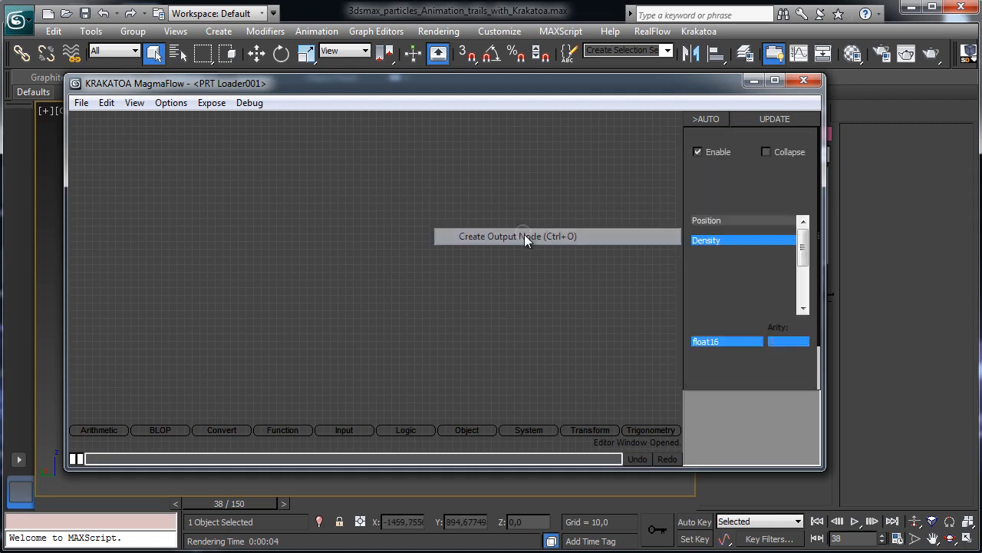
pyautogui.click(705, 240)
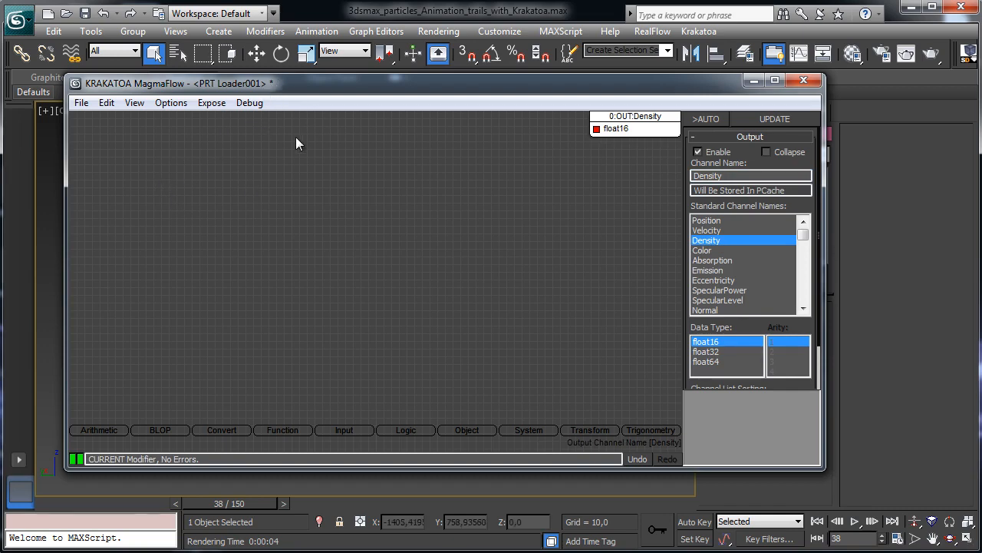
# Add an InputChannel node to the flow and set its channel to Age
pyautogui.rightClick(255, 156)
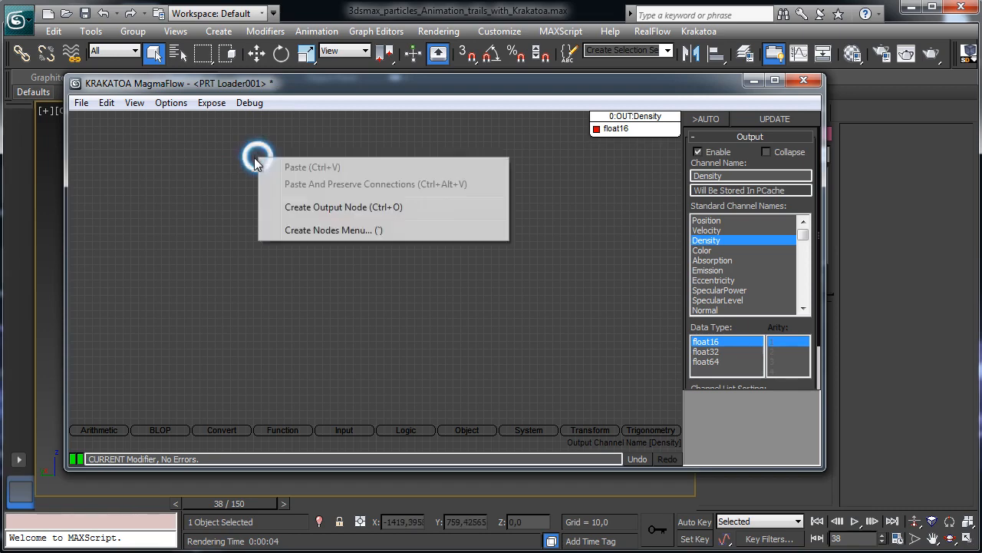
pyautogui.click(276, 366)
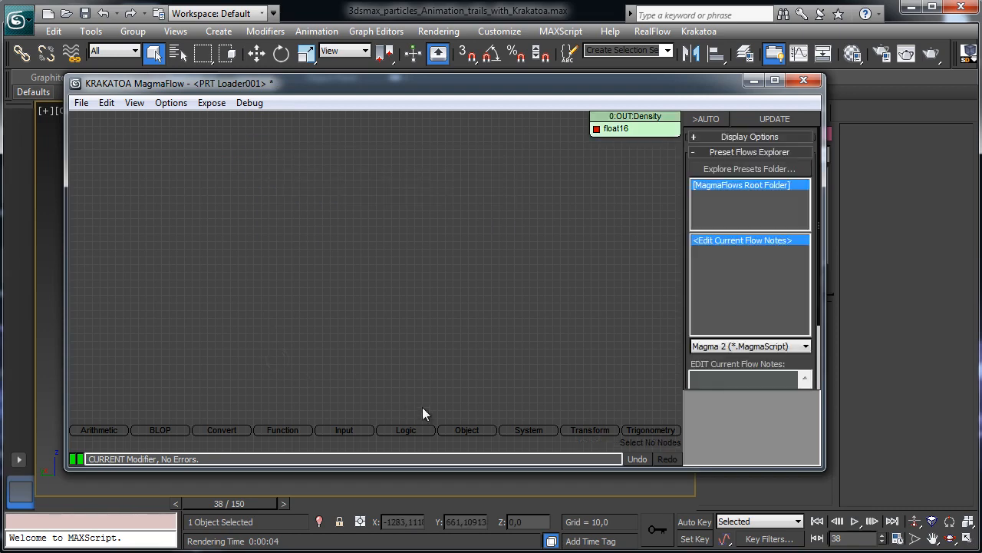
pyautogui.moveTo(343, 430)
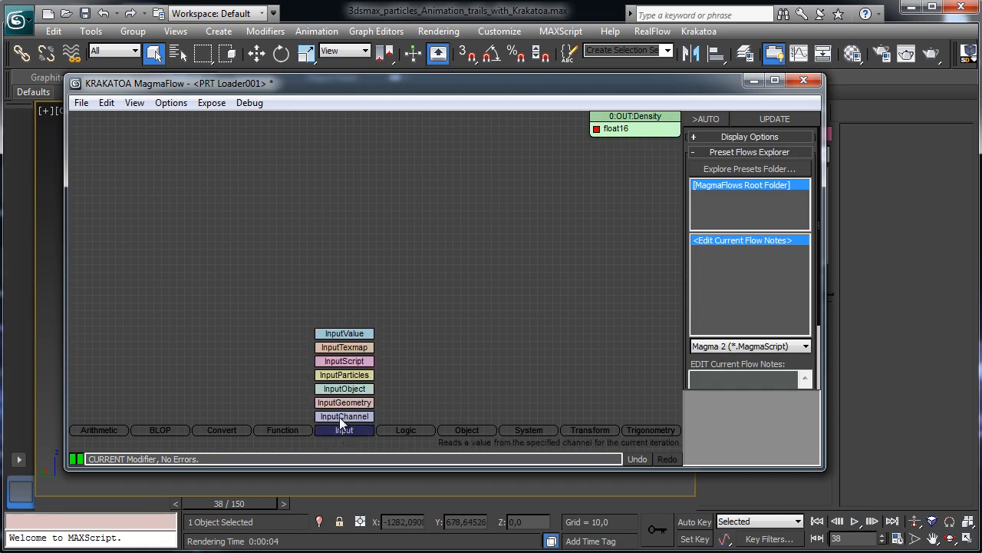
pyautogui.moveTo(347, 417); pyautogui.dragTo(197, 159)
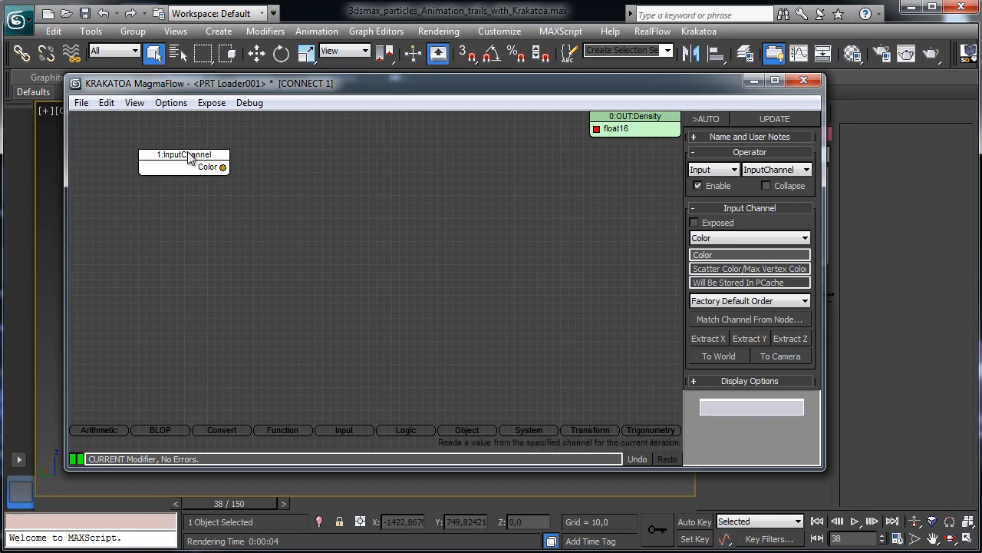
pyautogui.click(738, 239)
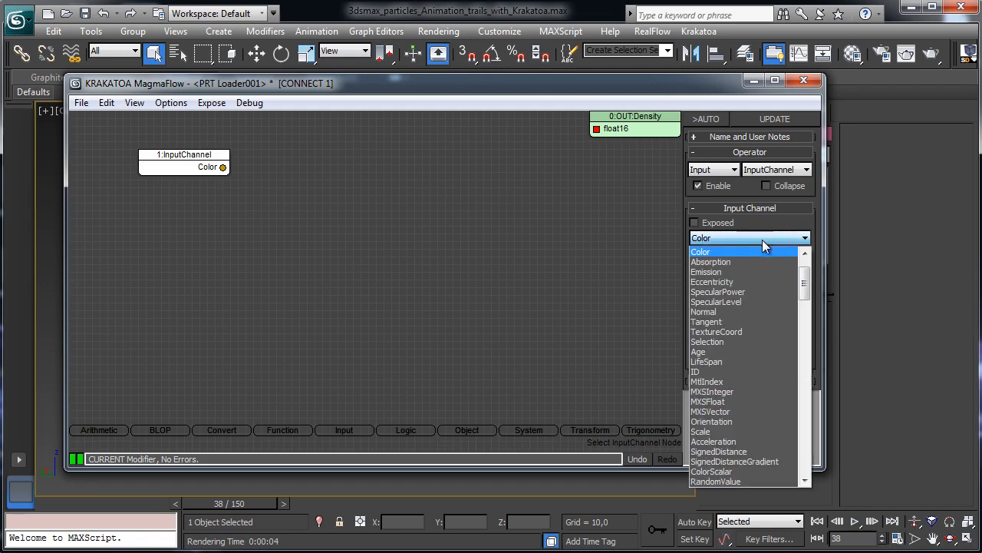
pyautogui.moveTo(804, 286); pyautogui.dragTo(808, 265)
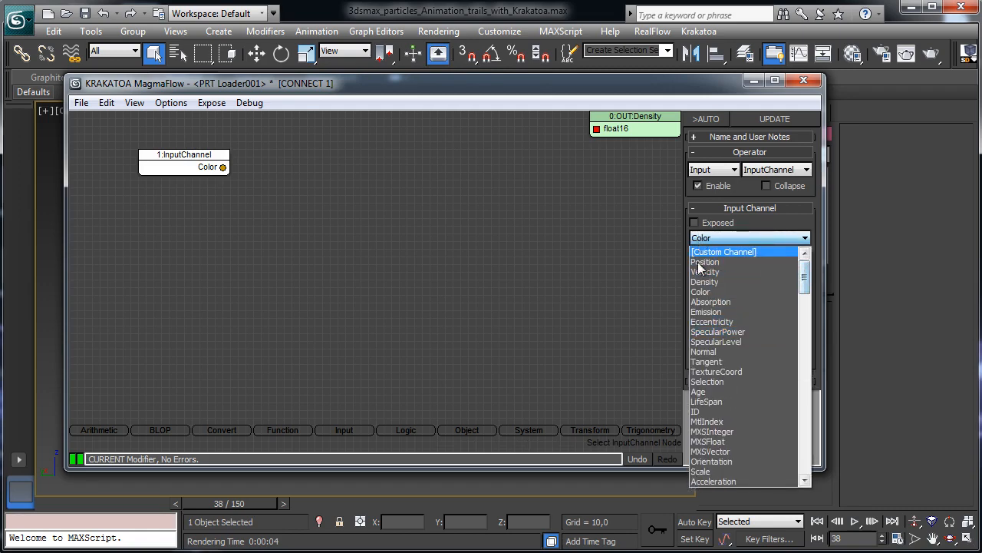
pyautogui.click(712, 392)
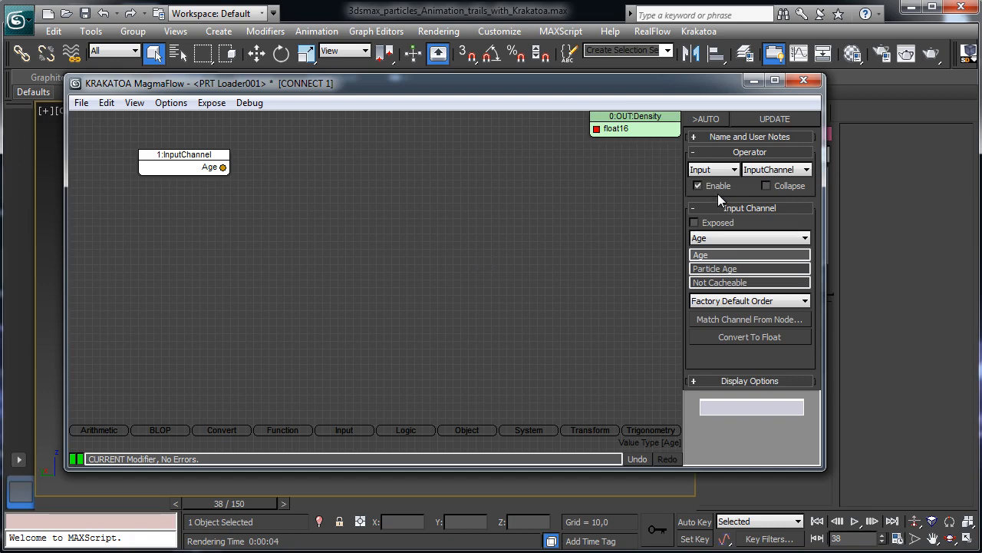
# Connect the Age input to the Density output and turn on automatic updating of the flow
pyautogui.moveTo(211, 166)
pyautogui.mouseDown()
pyautogui.moveTo(237, 167)
pyautogui.moveTo(217, 169)
pyautogui.mouseUp()
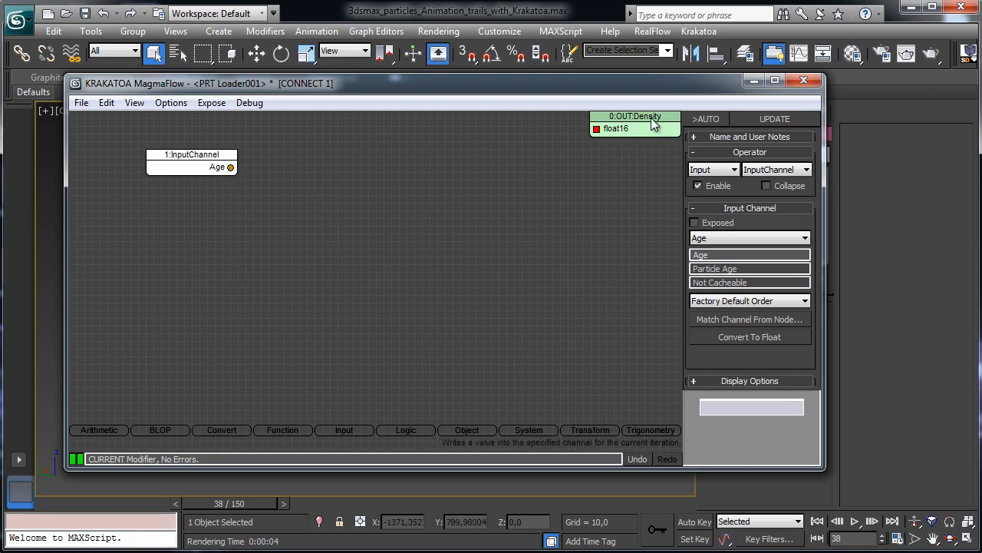
pyautogui.moveTo(231, 166); pyautogui.dragTo(599, 129)
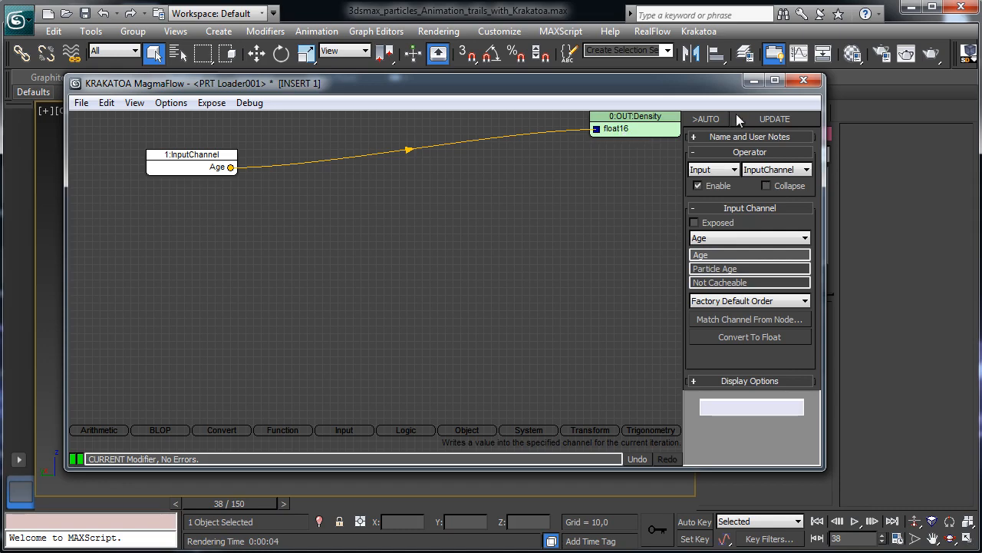
pyautogui.click(704, 119)
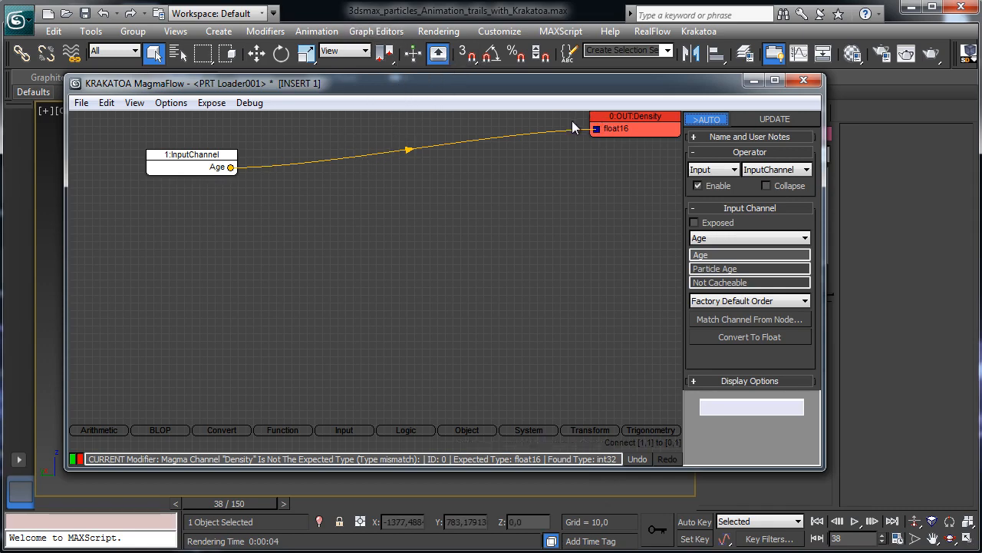
# Add a ToFloat node, feed Age into it, connect its result to the Density output and place it between them
pyautogui.click(215, 430)
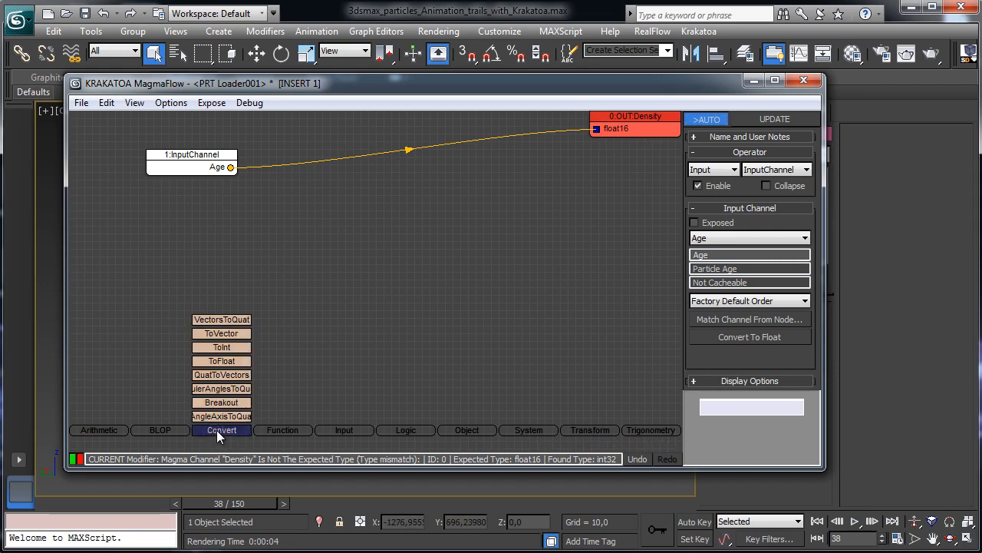
pyautogui.click(220, 361)
pyautogui.moveTo(219, 367); pyautogui.dragTo(336, 189)
pyautogui.moveTo(232, 167); pyautogui.dragTo(300, 211)
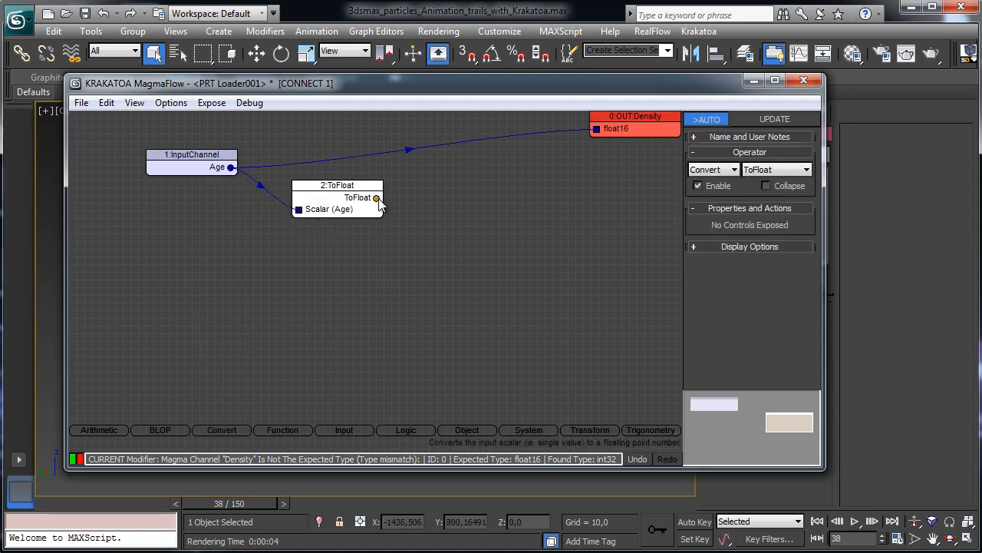
pyautogui.moveTo(377, 197); pyautogui.dragTo(596, 129)
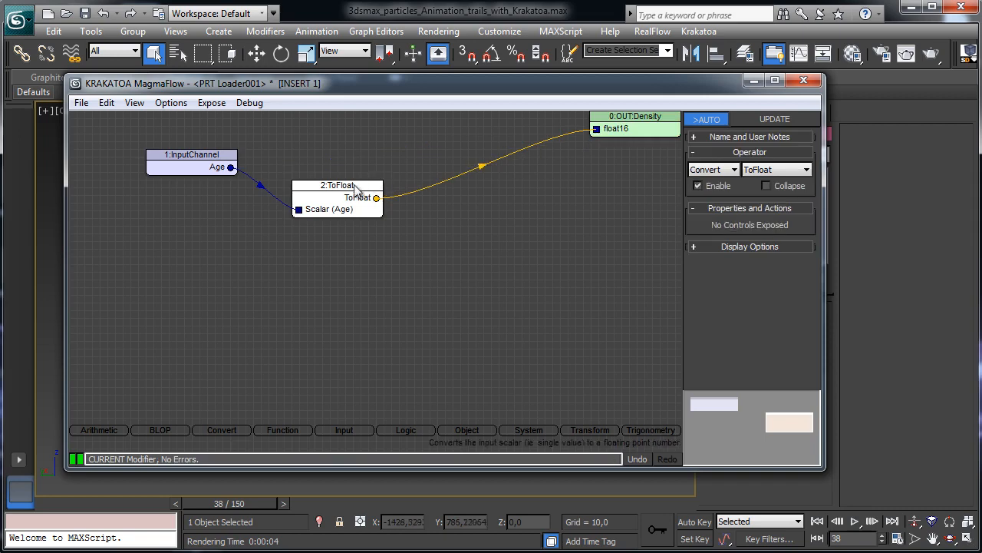
pyautogui.moveTo(357, 191); pyautogui.dragTo(404, 146)
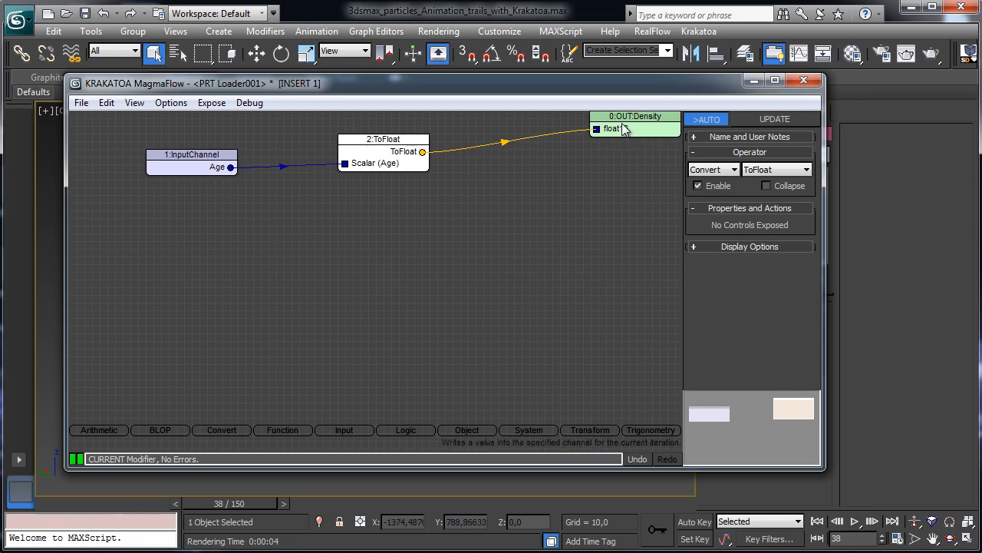
# Move the Magma editor out of the way, reopen the rendered frame window and render frame 38 again
pyautogui.moveTo(664, 85); pyautogui.dragTo(981, 97)
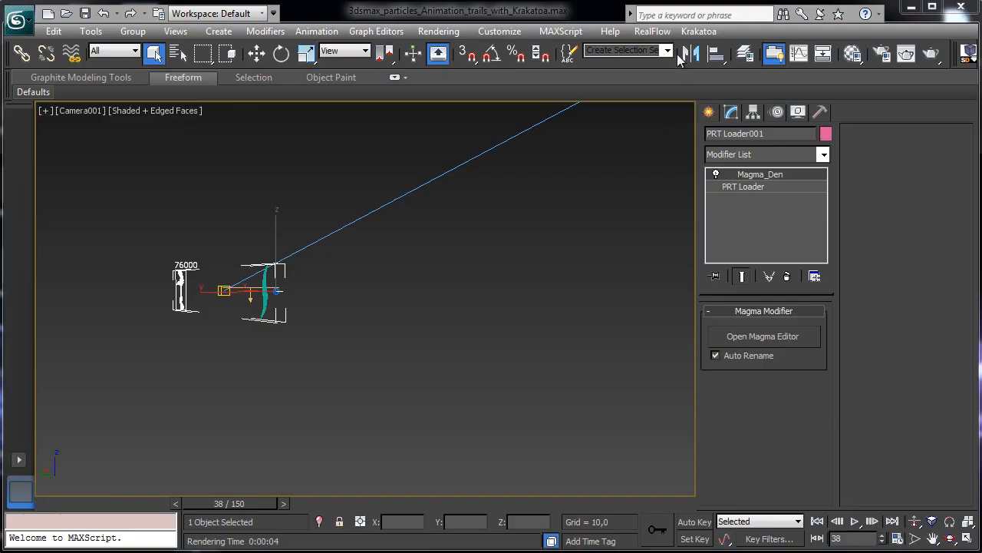
pyautogui.click(906, 53)
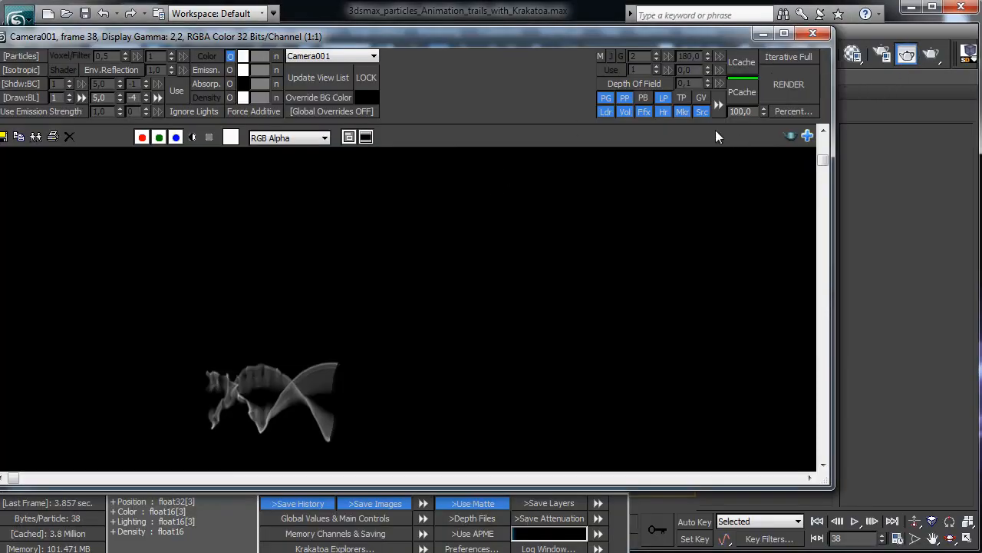
pyautogui.moveTo(826, 163); pyautogui.dragTo(827, 173)
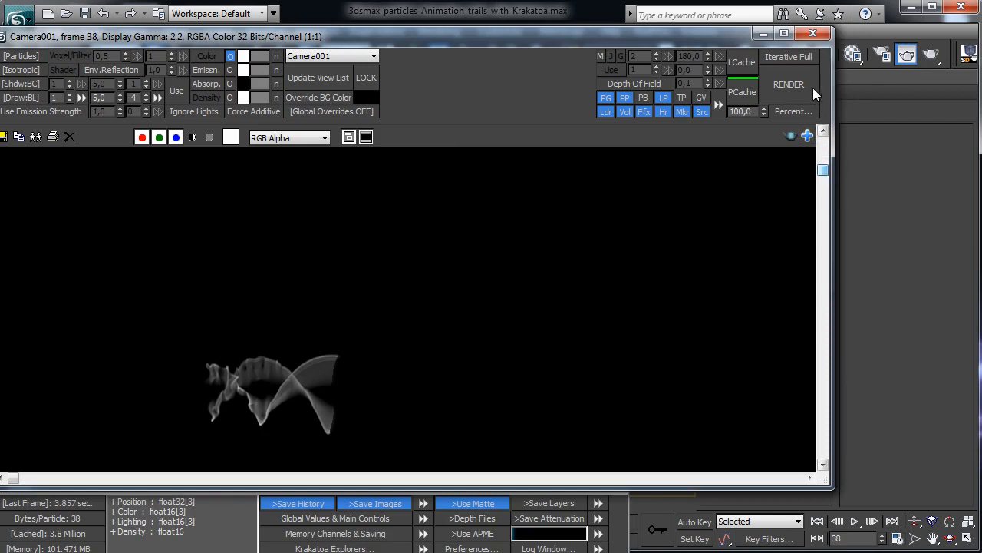
pyautogui.click(788, 85)
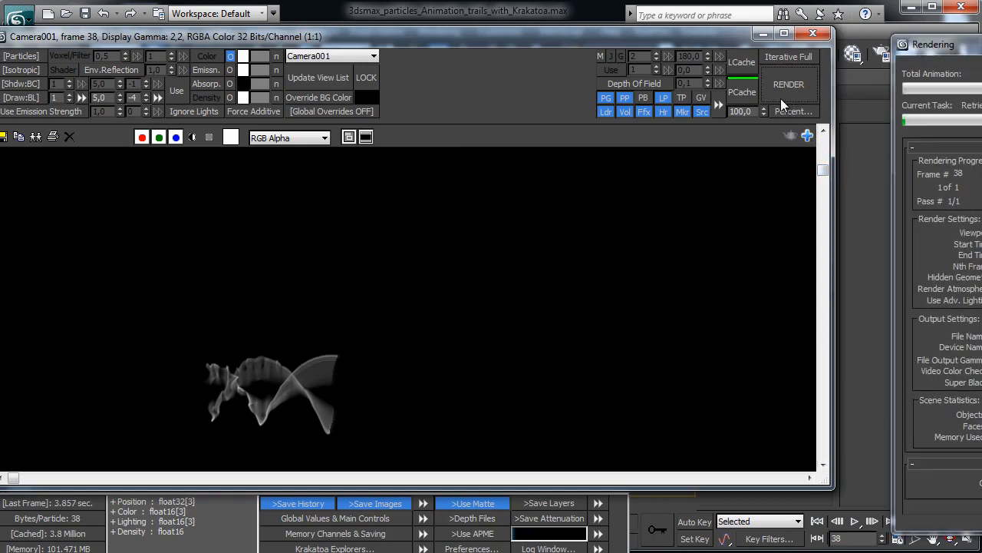
pyautogui.moveTo(964, 44); pyautogui.dragTo(772, 43)
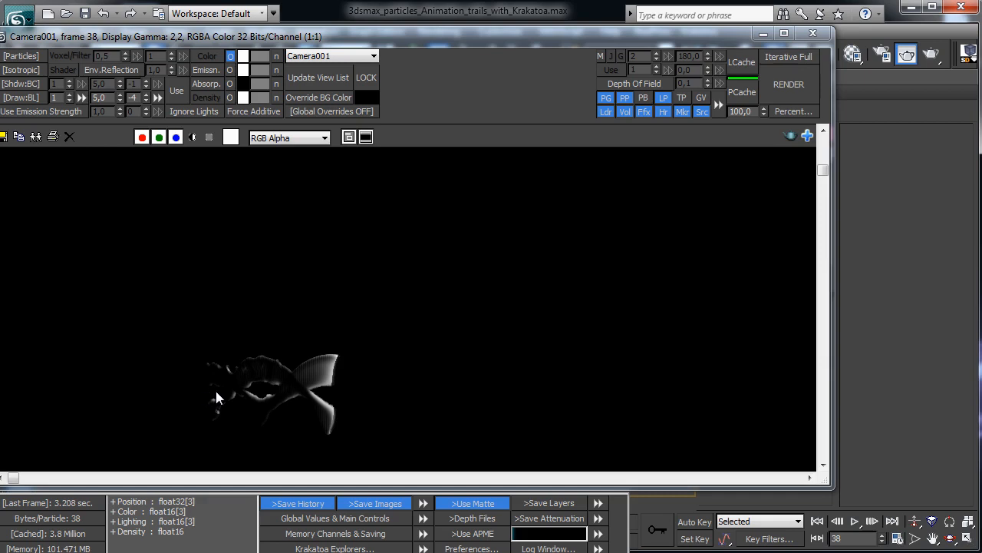
# Compare the new render's alpha channel with its colour view, and minimize the rendered frame window
pyautogui.click(192, 137)
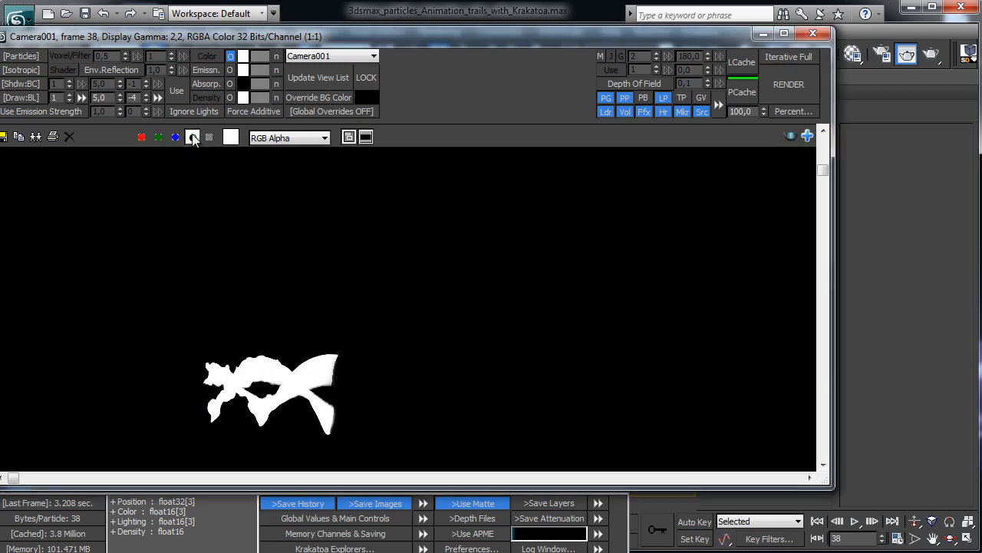
pyautogui.click(192, 136)
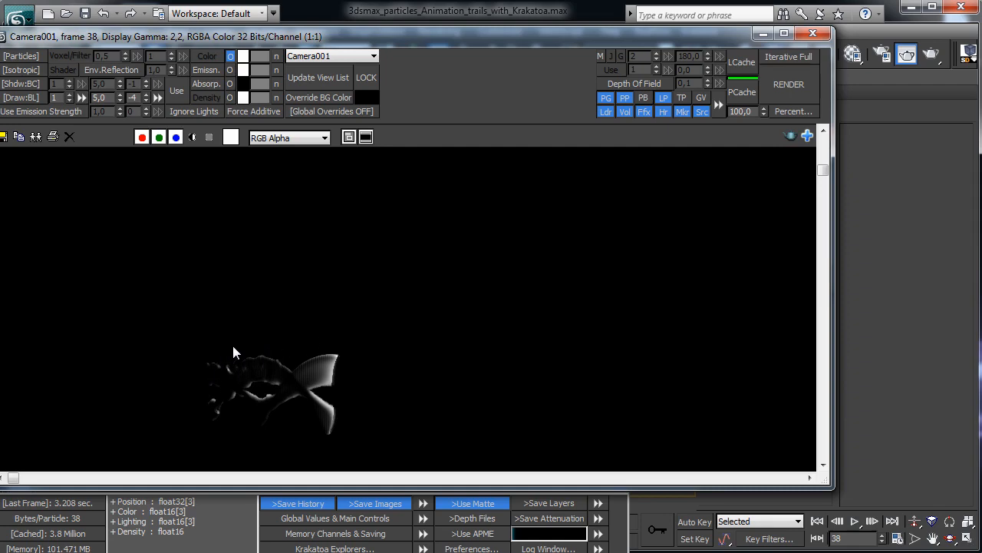
pyautogui.click(761, 35)
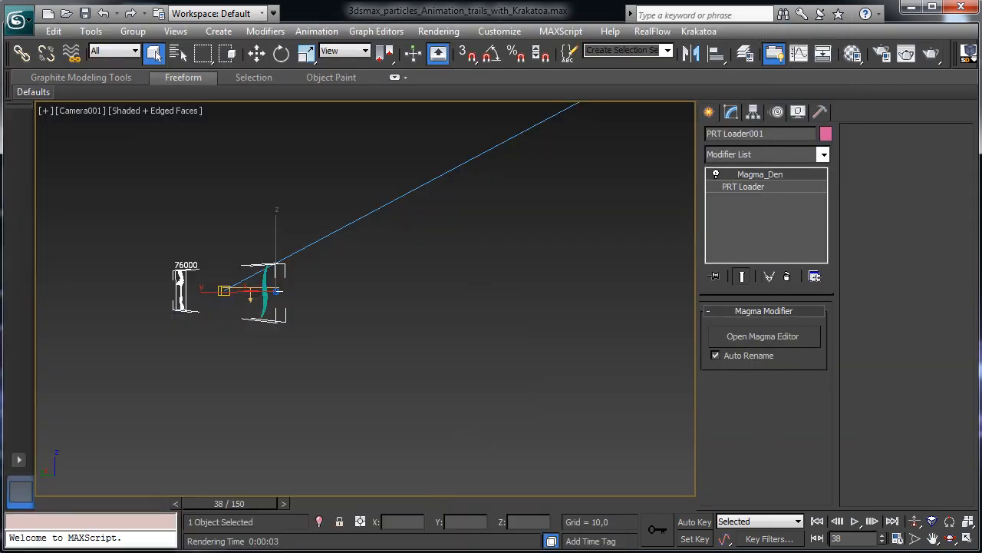
# Bring the Magma editor back, insert a Divide node between ToFloat and the Density output, and space the nodes evenly
pyautogui.moveTo(981, 91); pyautogui.dragTo(164, 74)
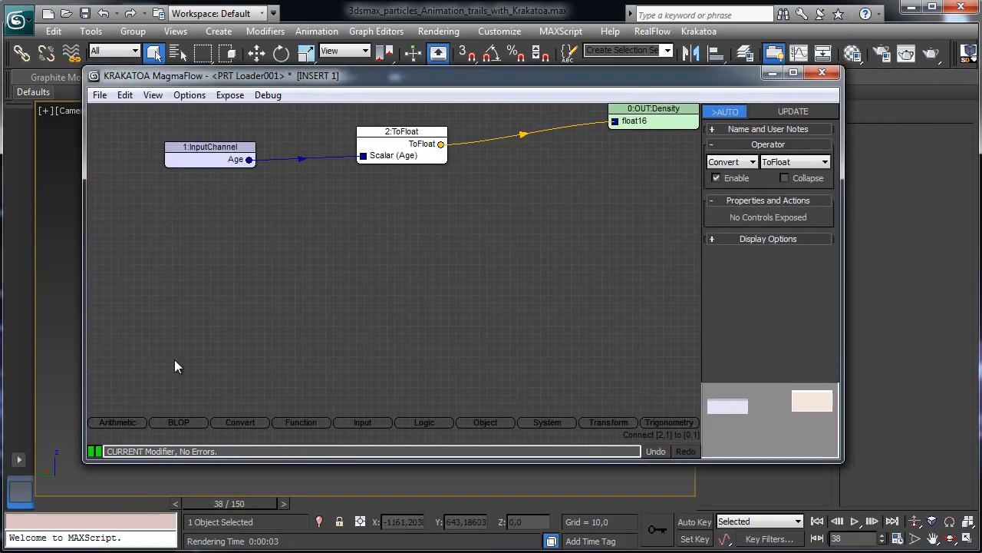
pyautogui.click(106, 422)
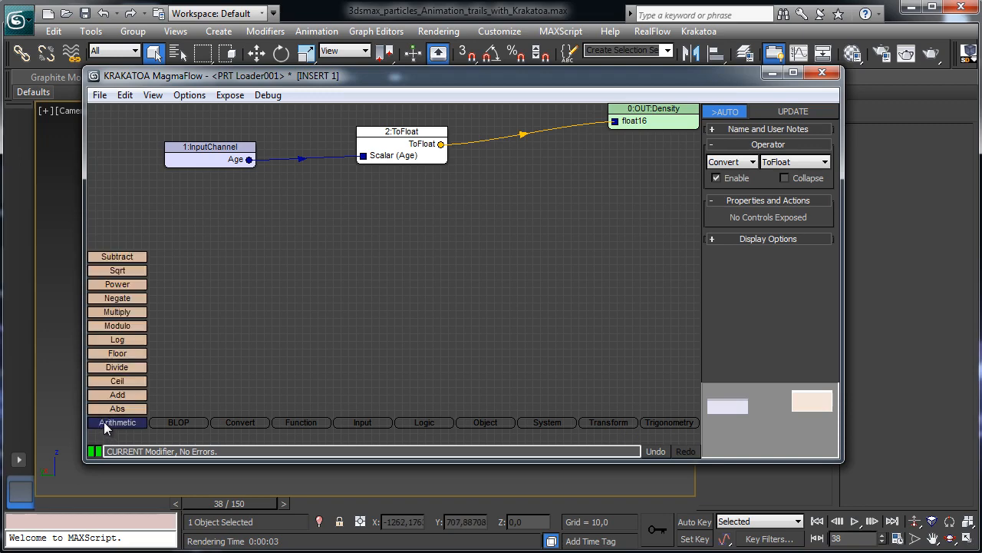
pyautogui.click(119, 367)
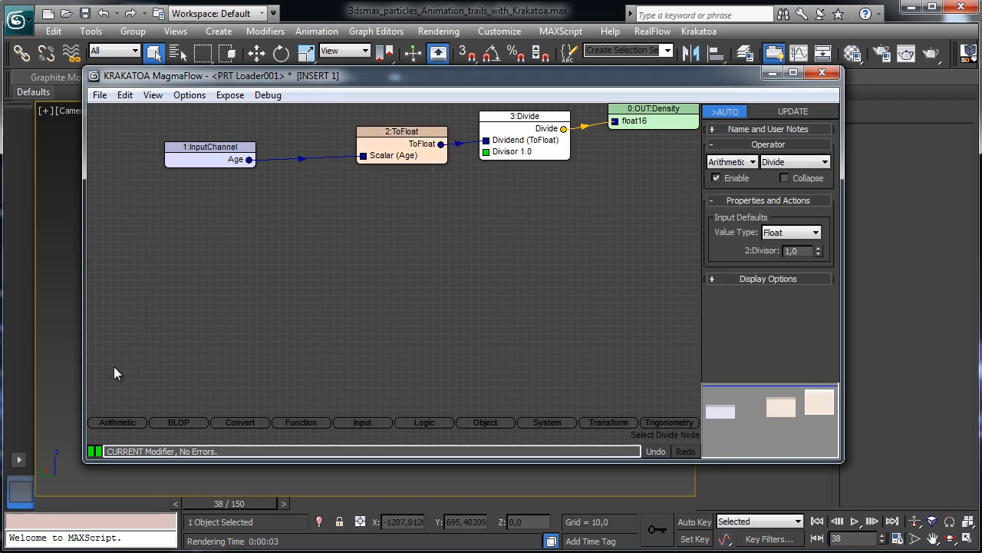
pyautogui.moveTo(529, 122); pyautogui.dragTo(531, 129)
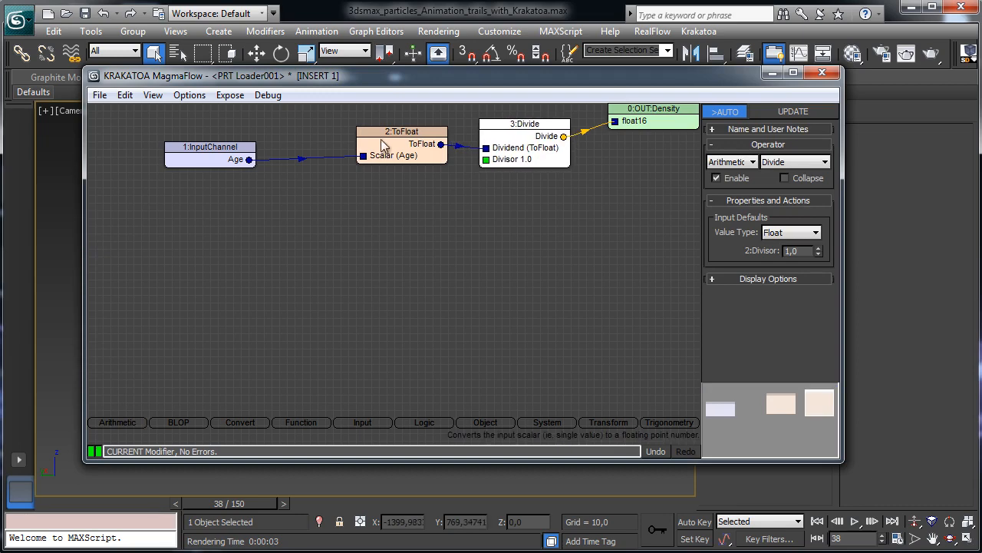
pyautogui.moveTo(384, 146); pyautogui.dragTo(353, 146)
pyautogui.moveTo(515, 131); pyautogui.dragTo(499, 132)
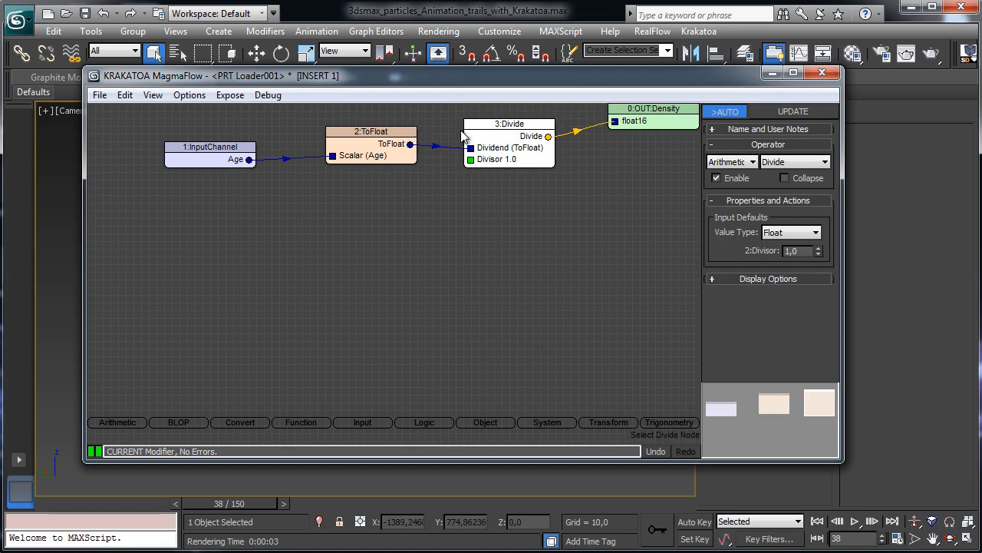
pyautogui.click(514, 123)
pyautogui.rightClick(231, 254)
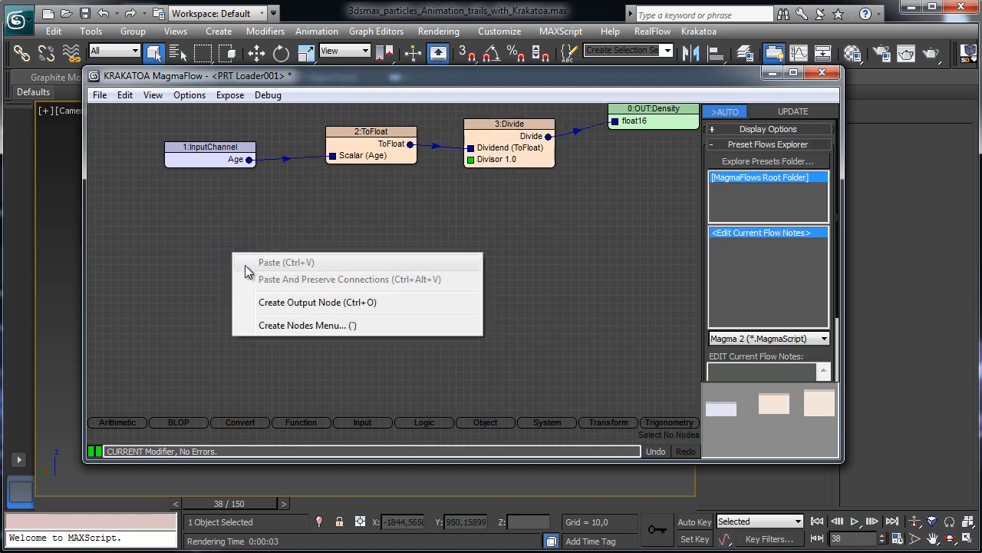
# Try to insert a Divide node directly between the Age input channel and the ToFloat node
pyautogui.click(173, 335)
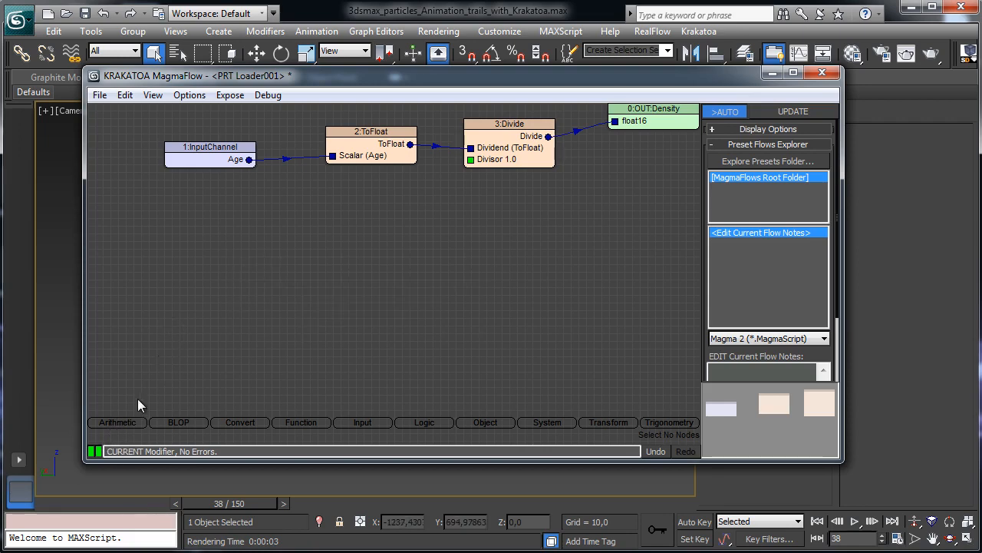
pyautogui.click(120, 421)
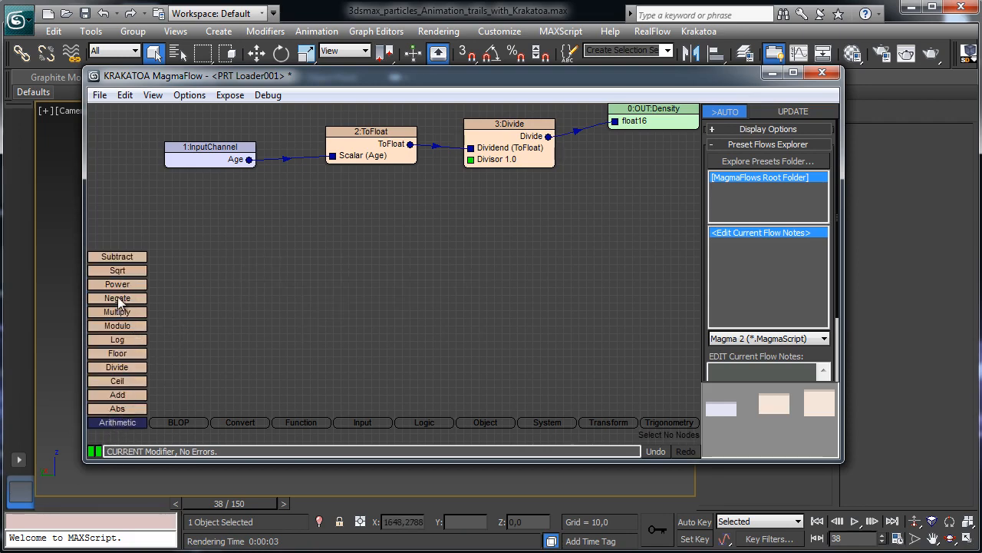
pyautogui.moveTo(121, 365); pyautogui.dragTo(291, 247)
pyautogui.moveTo(223, 153); pyautogui.dragTo(275, 279)
pyautogui.moveTo(341, 259); pyautogui.dragTo(333, 155)
pyautogui.moveTo(301, 254); pyautogui.dragTo(271, 221)
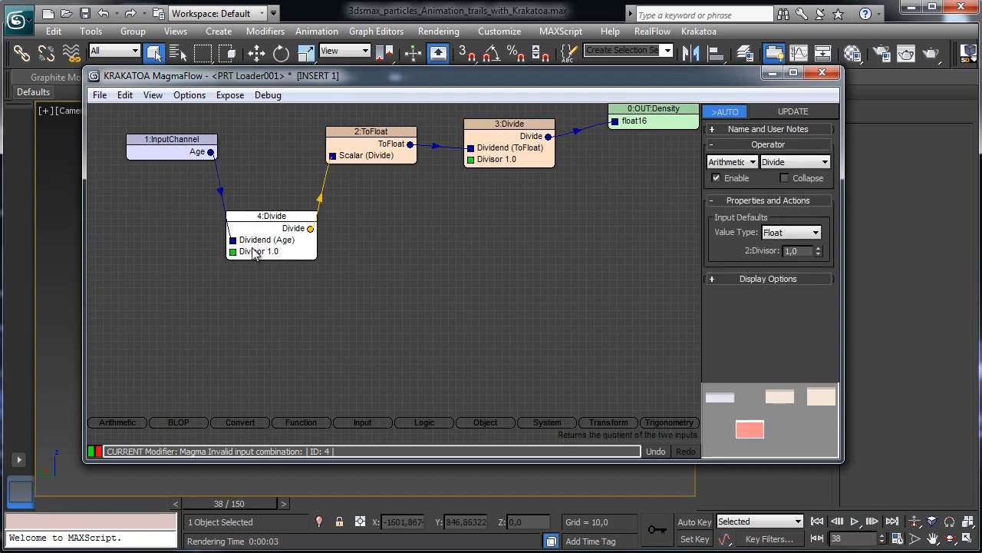
pyautogui.moveTo(194, 151); pyautogui.dragTo(162, 175)
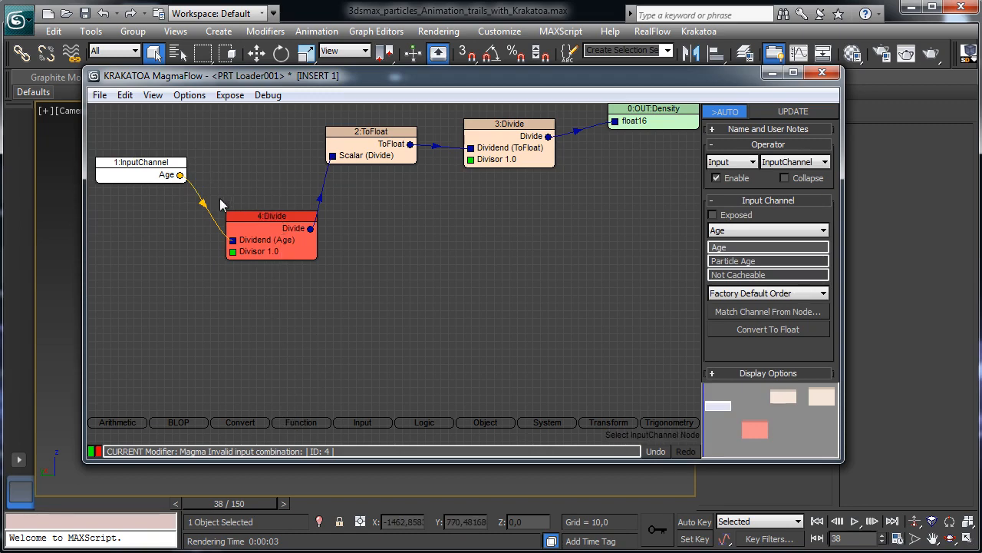
# Delete the Divide node placed before ToFloat, reconnect Age directly to ToFloat, and even out the spacing of the remaining nodes
pyautogui.click(277, 218)
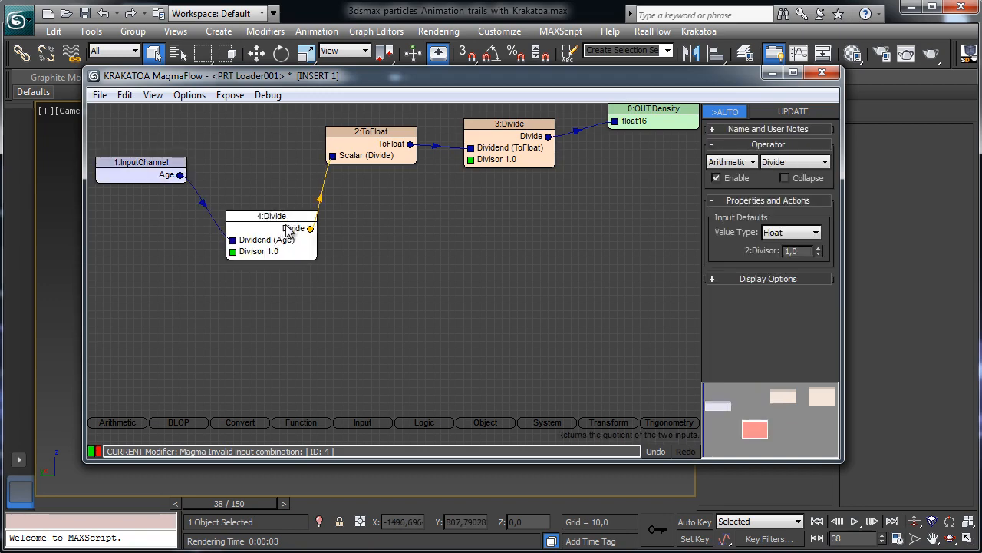
pyautogui.press('Delete')
pyautogui.moveTo(144, 165); pyautogui.dragTo(331, 156)
pyautogui.moveTo(370, 131); pyautogui.dragTo(324, 131)
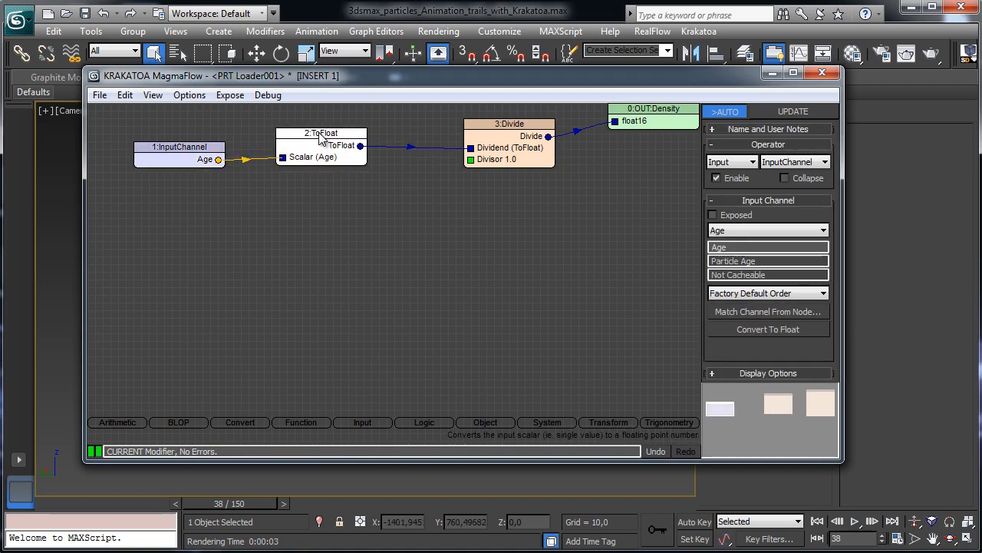
pyautogui.moveTo(504, 129); pyautogui.dragTo(458, 130)
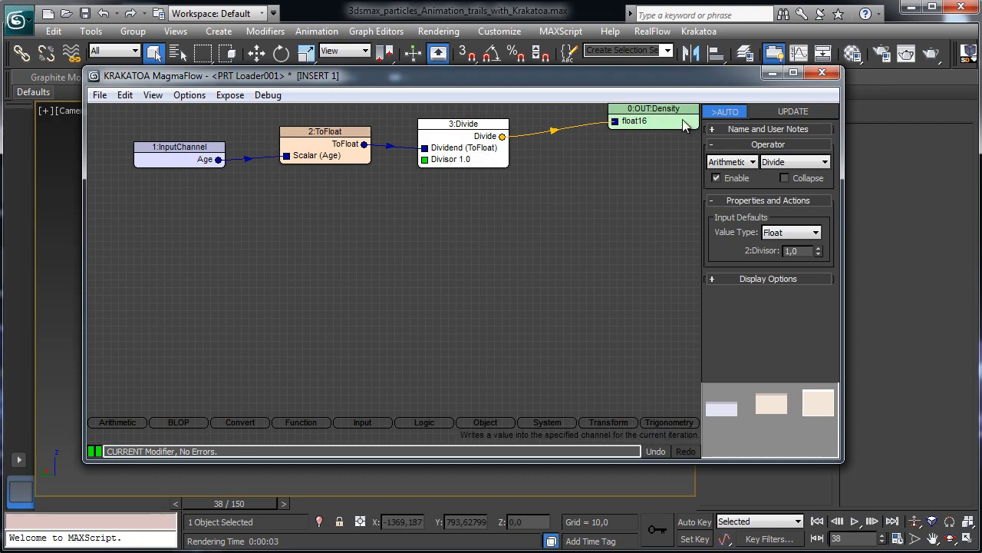
# Check the render of frame 38, set the Divide node's divisor to 40 and render the frame again
pyautogui.click(931, 53)
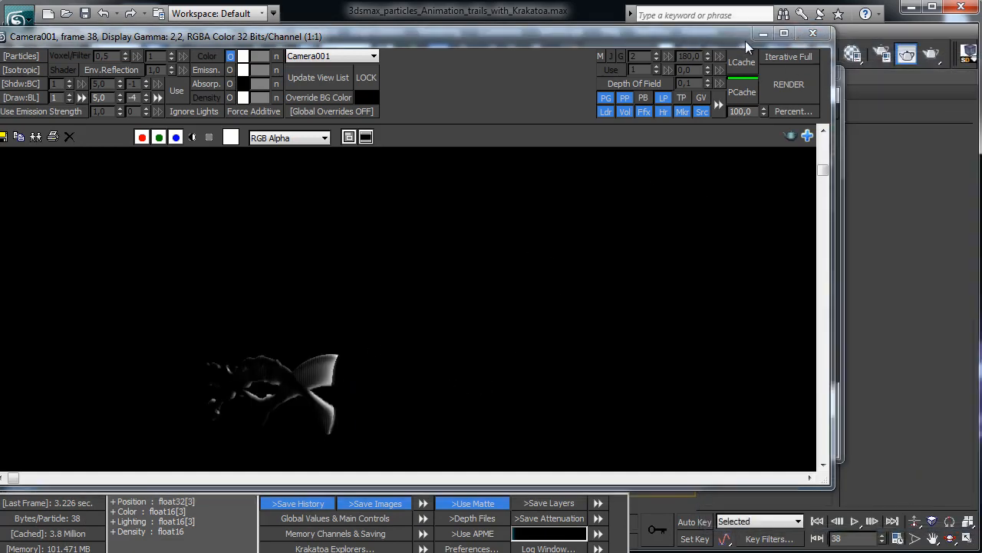
pyautogui.click(812, 33)
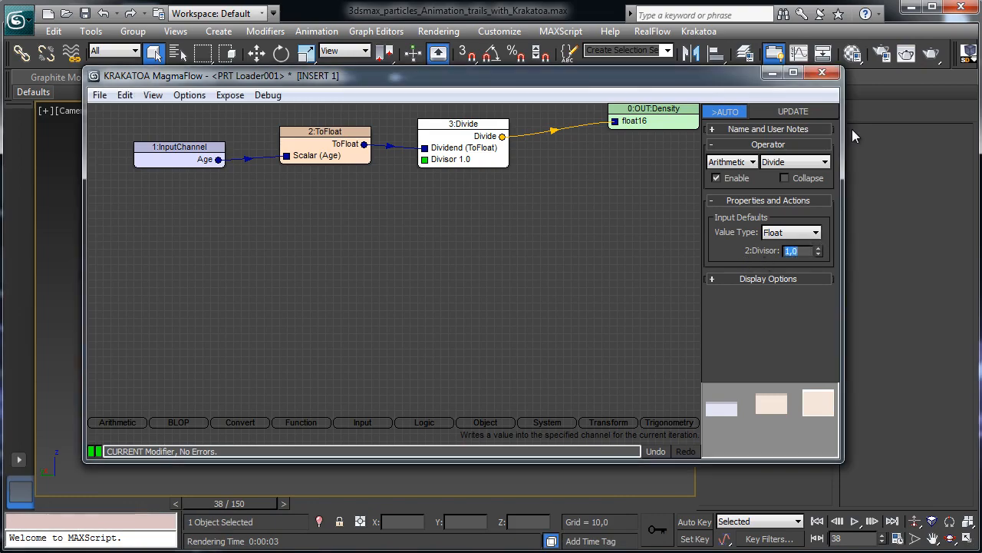
pyautogui.write('40')
pyautogui.press('Return')
pyautogui.click(955, 53)
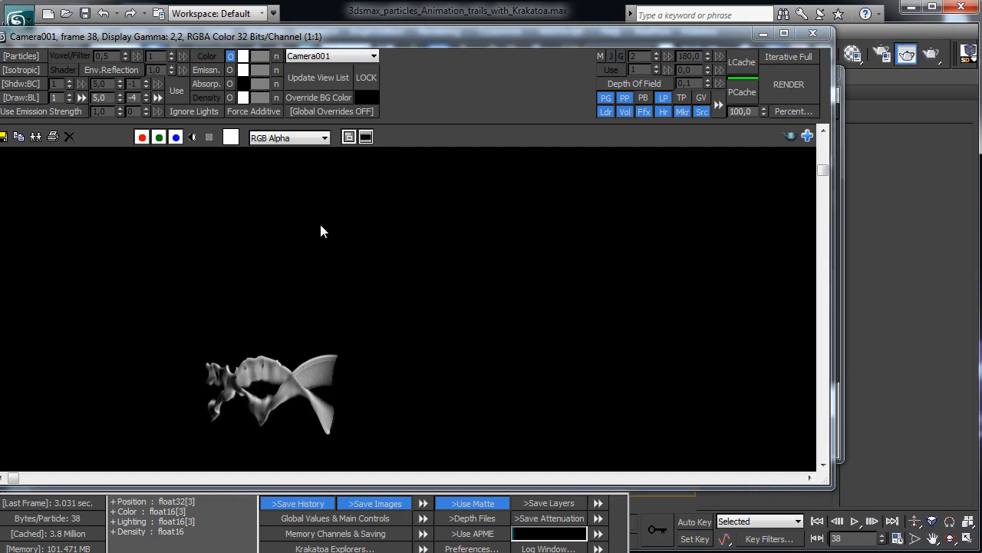
pyautogui.click(763, 33)
# Set the Divide node's divisor to 400 and render frame 38 again
pyautogui.click(802, 250)
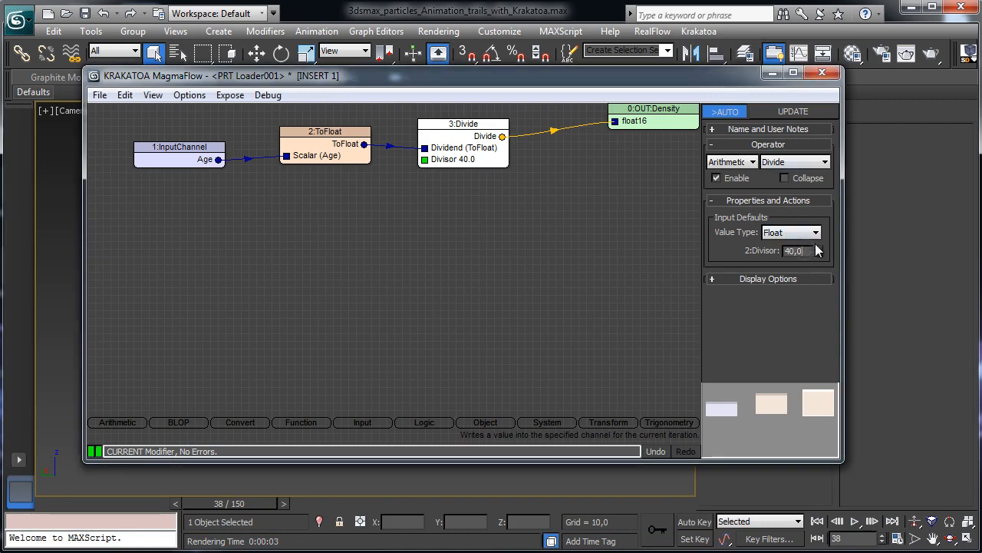
pyautogui.press('BackSpace')
pyautogui.press('BackSpace')
pyautogui.press('BackSpace')
pyautogui.press('BackSpace')
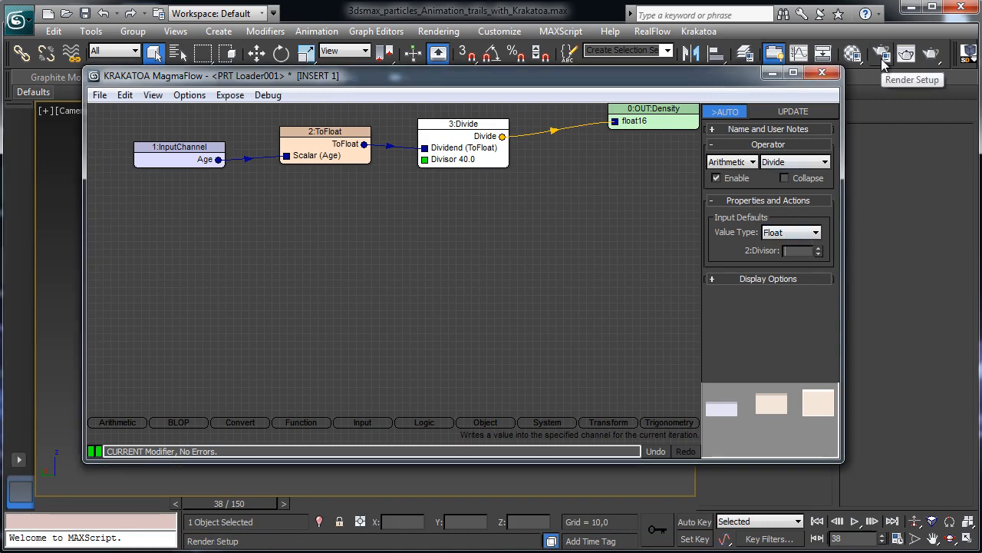
pyautogui.write('400')
pyautogui.press('Return')
pyautogui.click(905, 51)
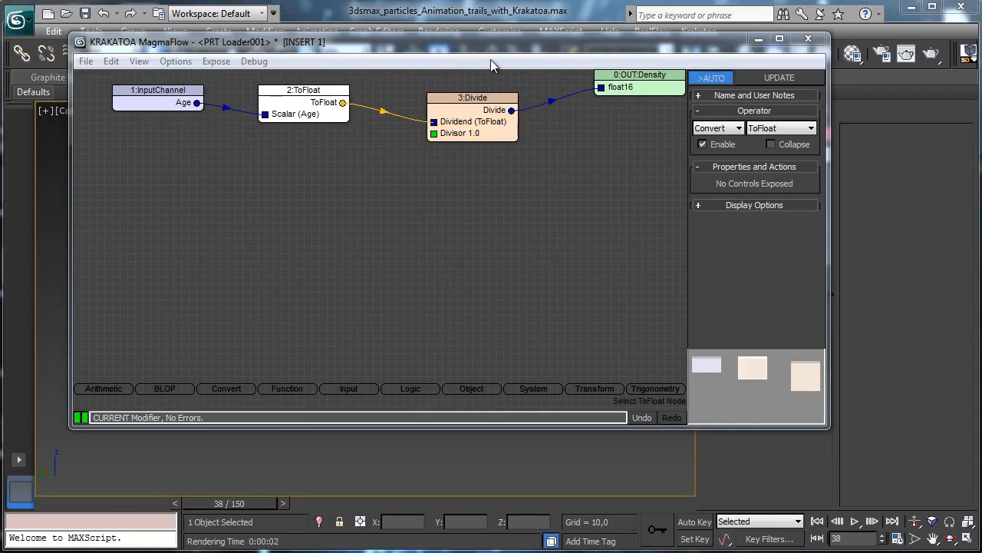
# Add a second InputChannel node below the existing chain and set its channel to Age
pyautogui.moveTo(546, 47); pyautogui.dragTo(544, 87)
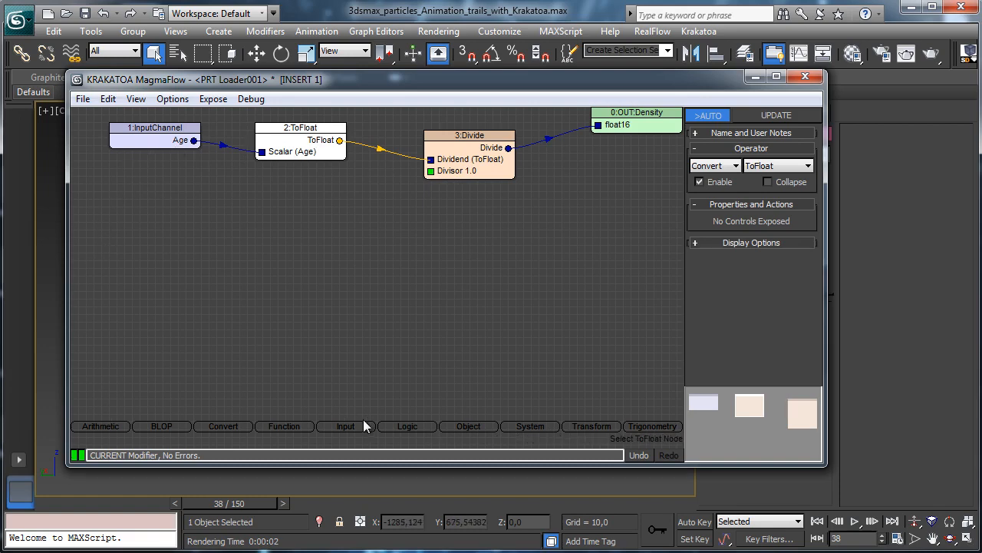
pyautogui.click(338, 426)
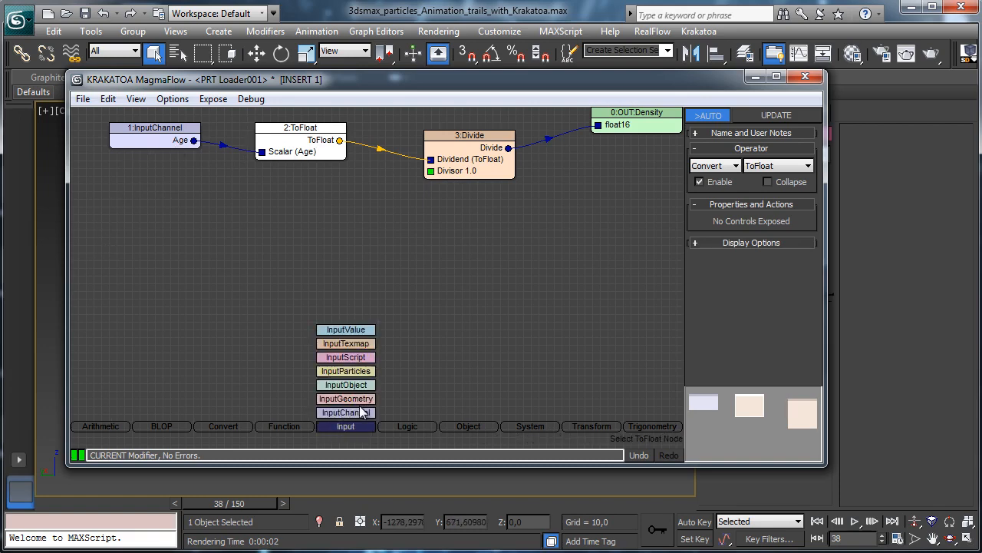
pyautogui.moveTo(360, 409); pyautogui.dragTo(163, 234)
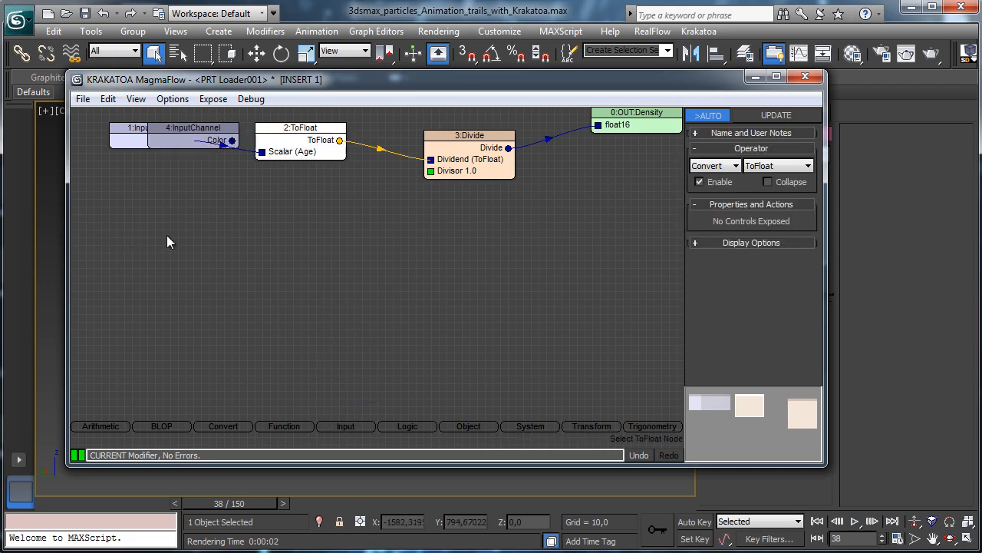
pyautogui.moveTo(187, 126); pyautogui.dragTo(133, 243)
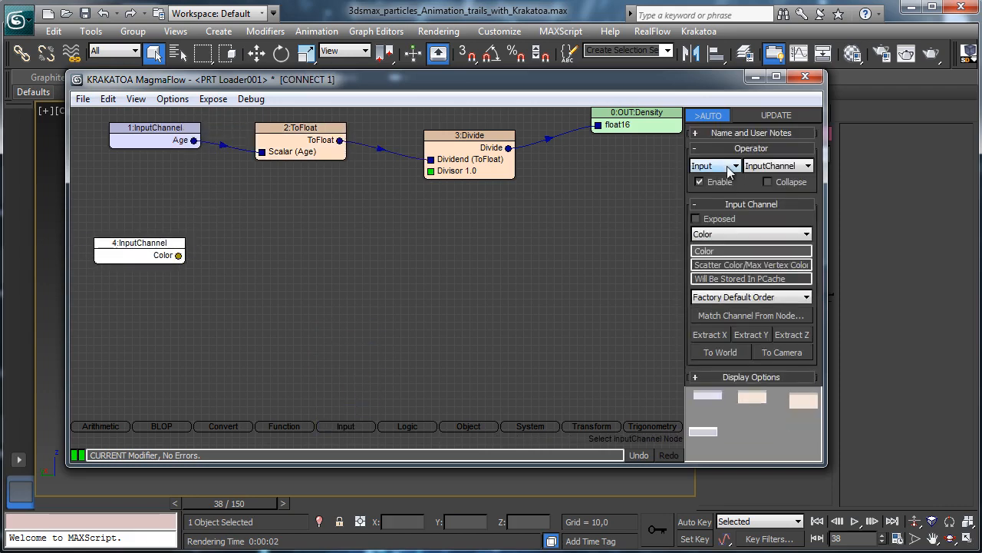
pyautogui.click(753, 236)
pyautogui.scroll(2, 733, 277)
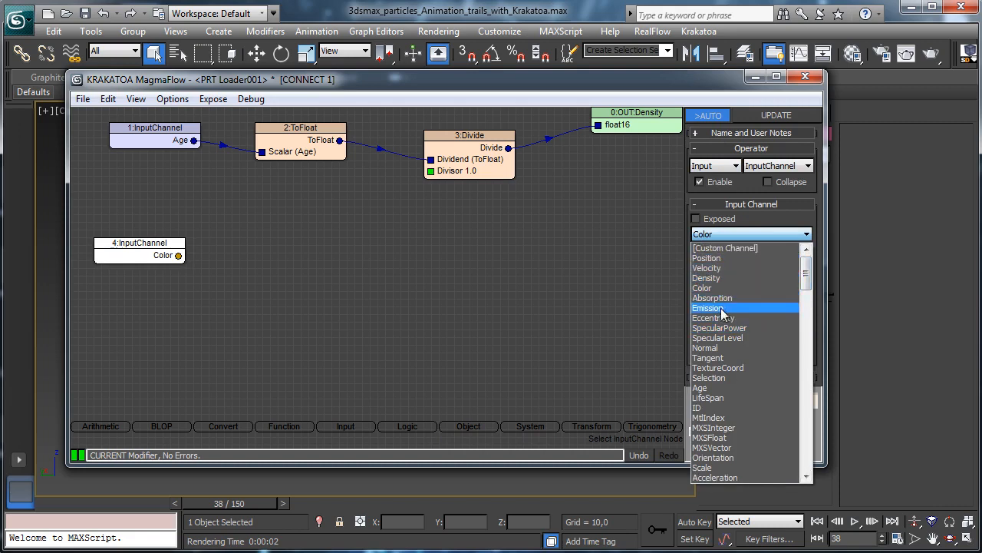
pyautogui.click(712, 389)
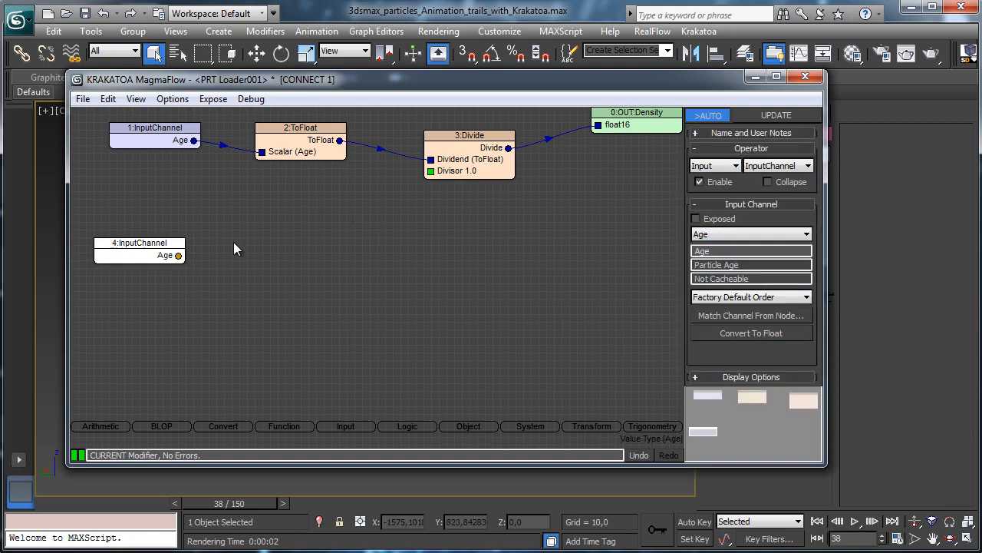
# Chain a ToFloat node and a Multiply node after the second Age channel, with the Multiply right value set to 2
pyautogui.click(229, 427)
pyautogui.moveTo(230, 357); pyautogui.dragTo(276, 246)
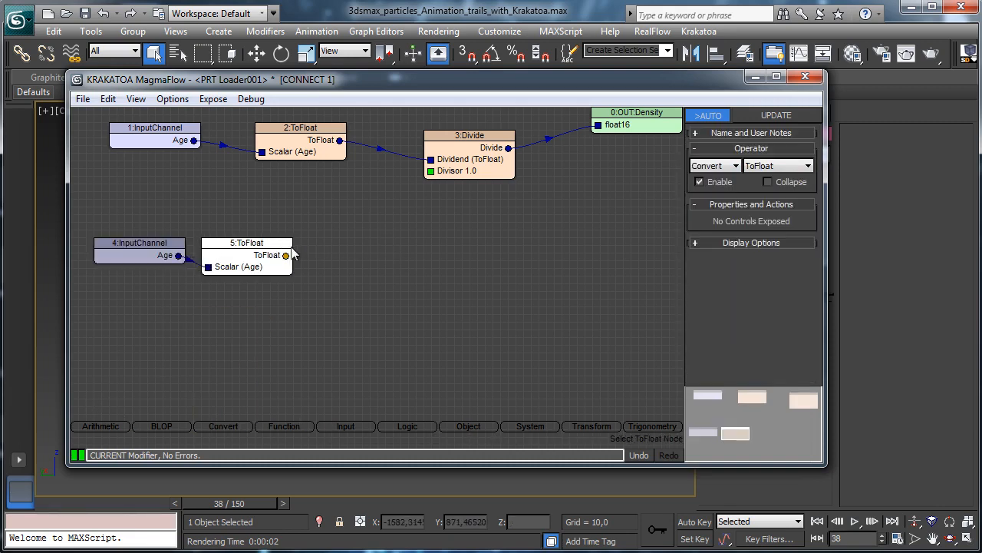
pyautogui.click(100, 424)
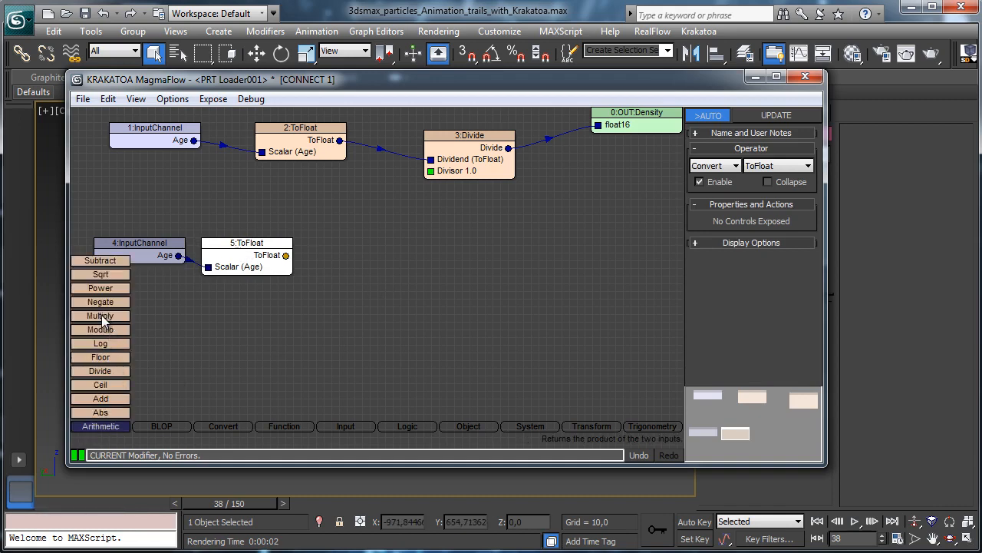
pyautogui.moveTo(101, 315); pyautogui.dragTo(355, 248)
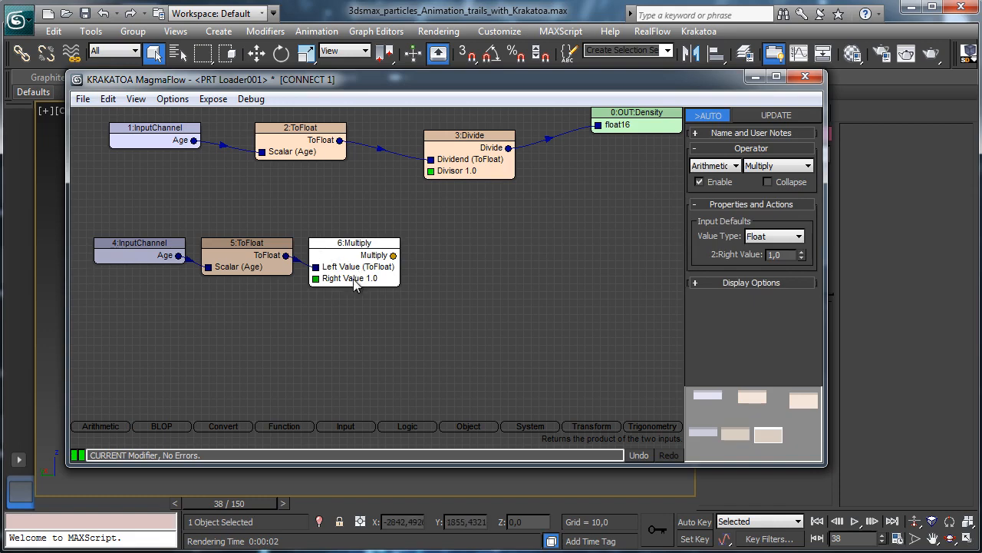
pyautogui.doubleClick(787, 255)
pyautogui.write('2')
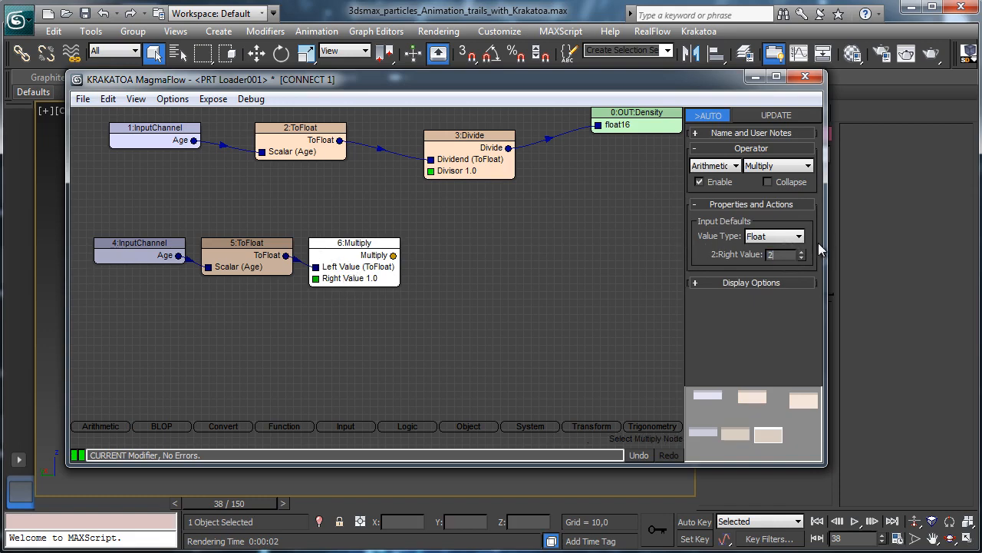
pyautogui.press('Return')
# Connect the Multiply result to the Divide node's Divisor input and reposition both nodes to tidy the flow
pyautogui.moveTo(350, 251); pyautogui.dragTo(366, 243)
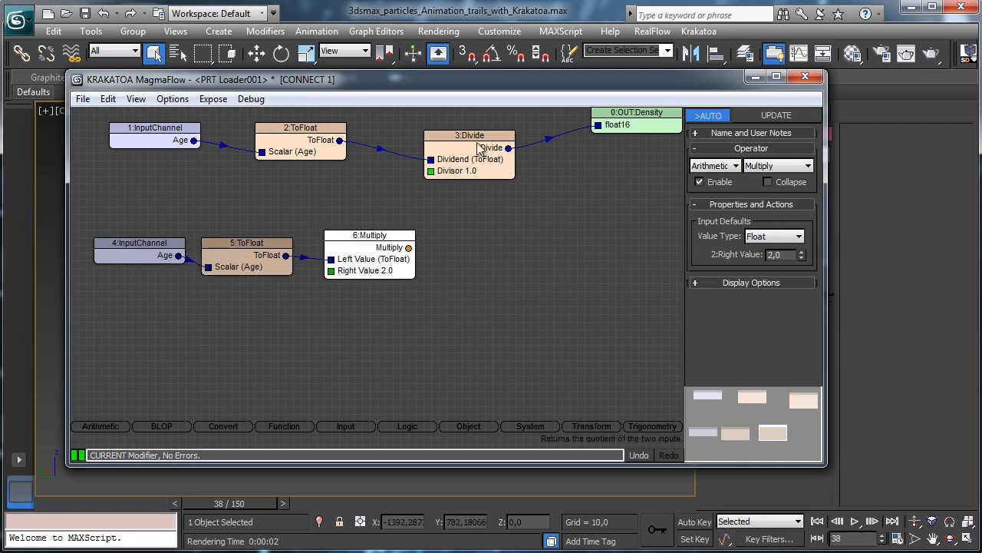
pyautogui.moveTo(493, 148); pyautogui.dragTo(516, 139)
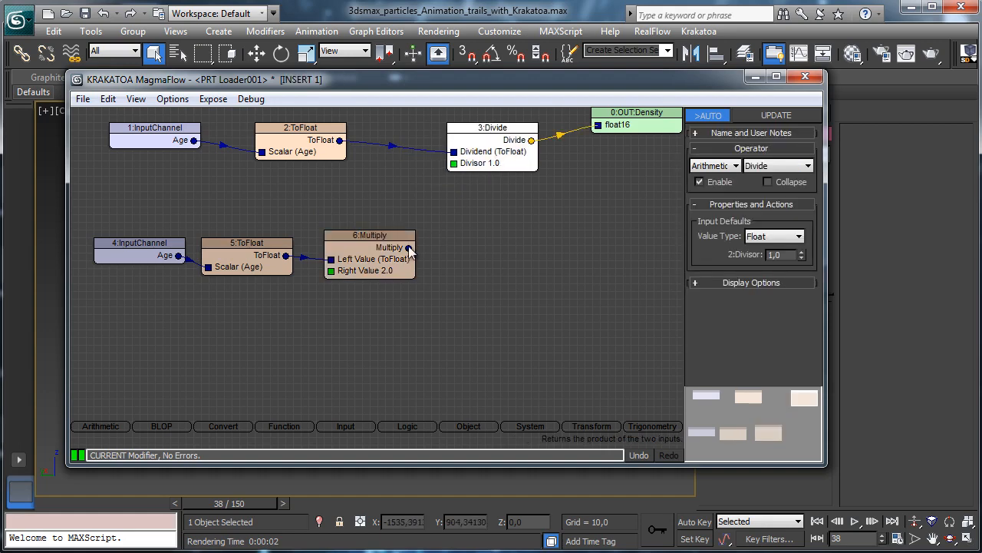
pyautogui.moveTo(409, 248); pyautogui.dragTo(454, 165)
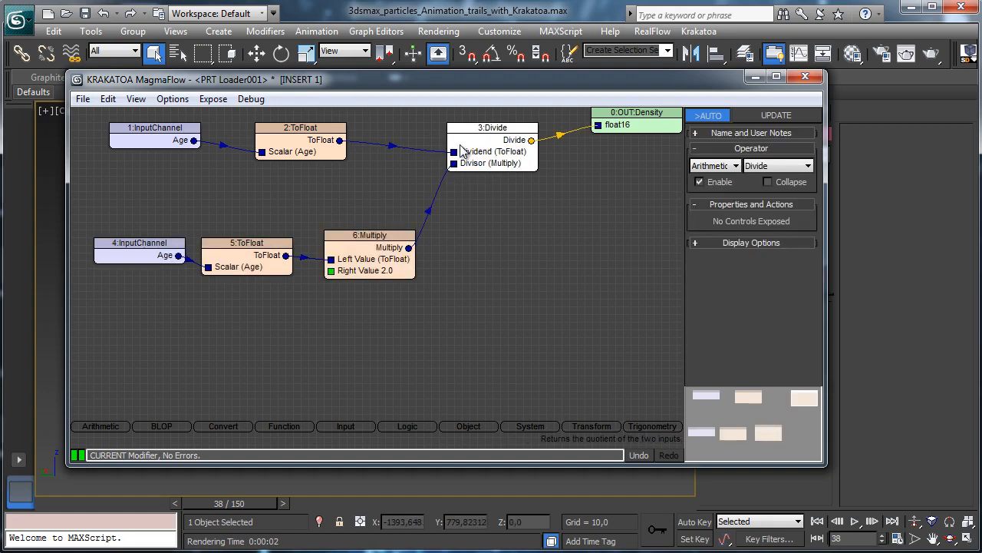
pyautogui.moveTo(479, 131); pyautogui.dragTo(479, 147)
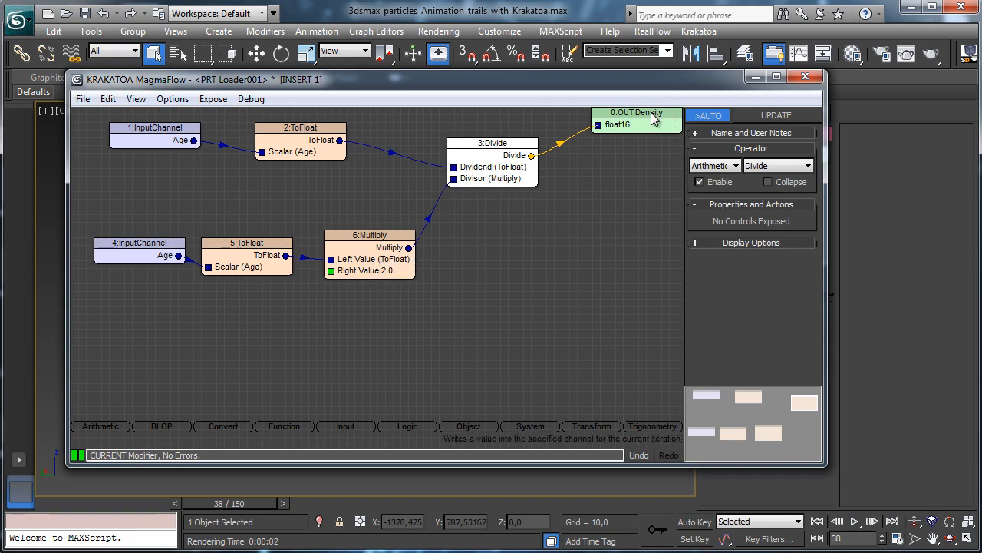
# Close the Magma editor, render frame 38 to check the trails, and reopen the editor briefly to review the flow
pyautogui.click(805, 77)
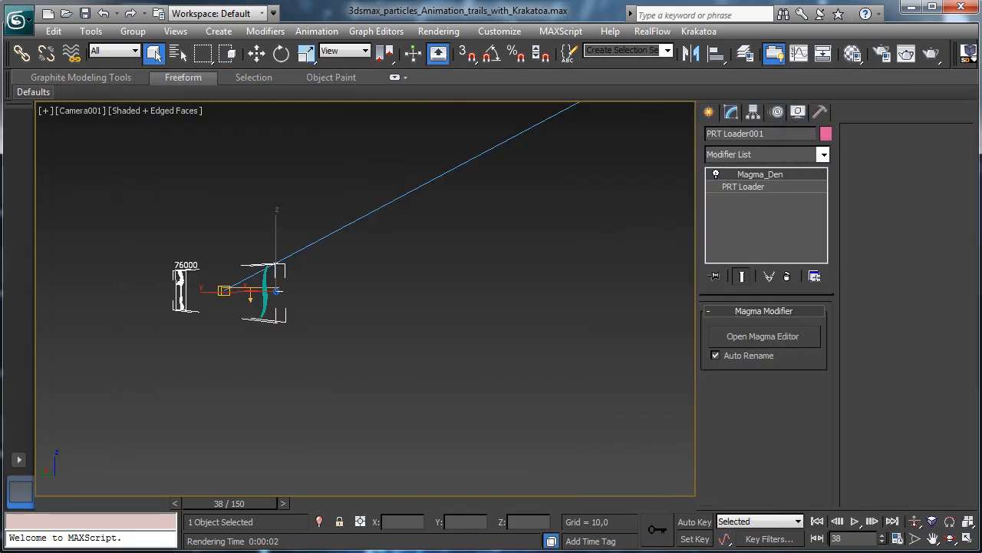
pyautogui.click(900, 53)
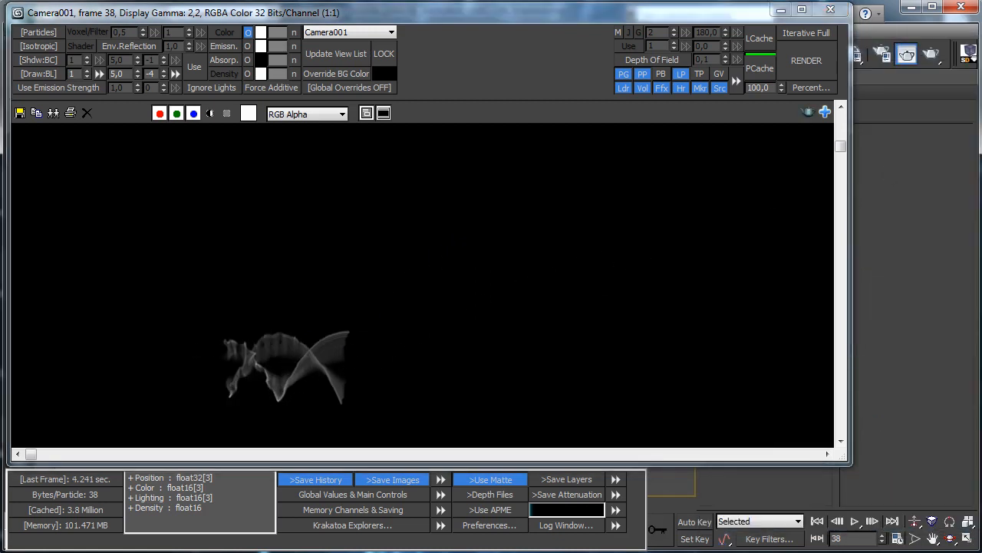
pyautogui.click(780, 10)
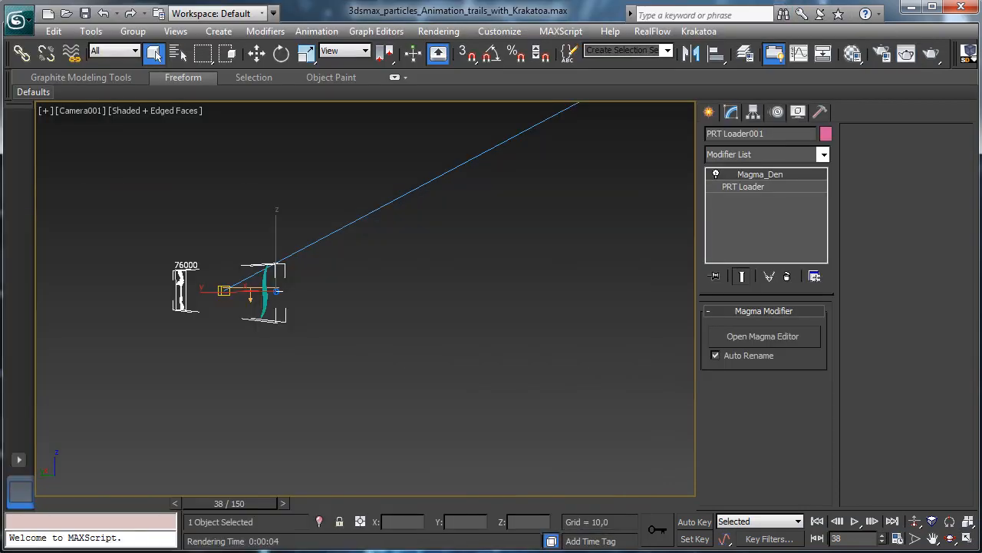
pyautogui.click(763, 336)
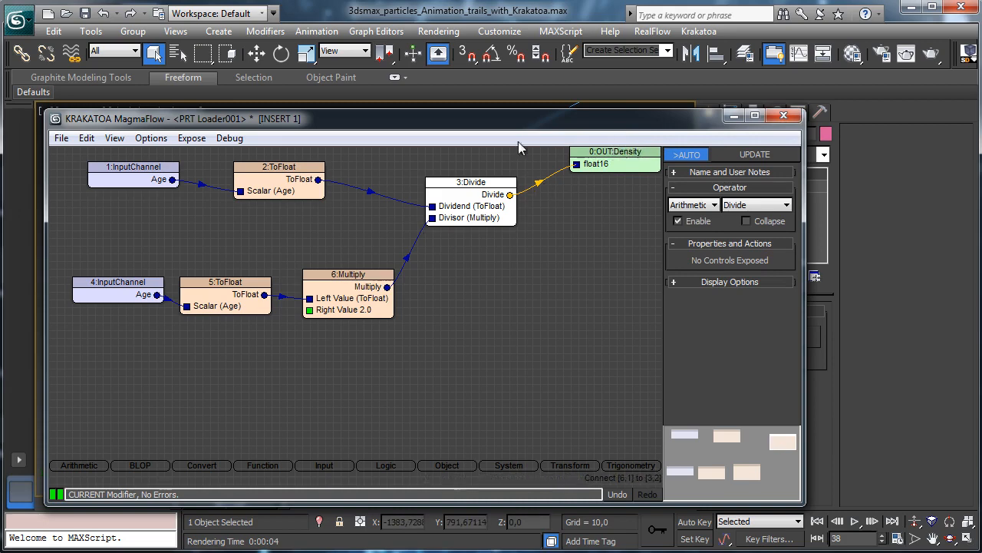
pyautogui.click(784, 117)
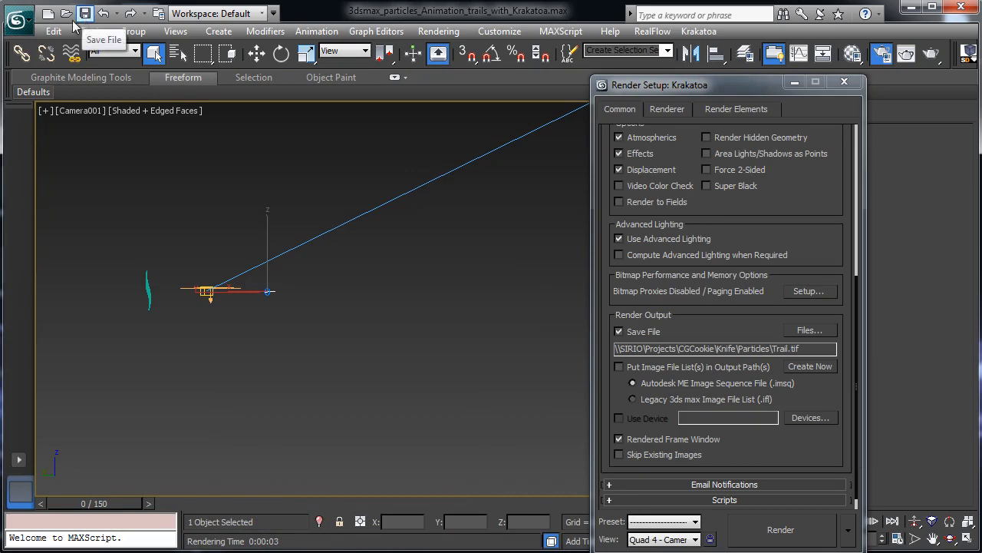
# Save the scene under the new name 3dsmax_particles_Animation_trails_with_Krakatoa_KR.max
pyautogui.click(17, 20)
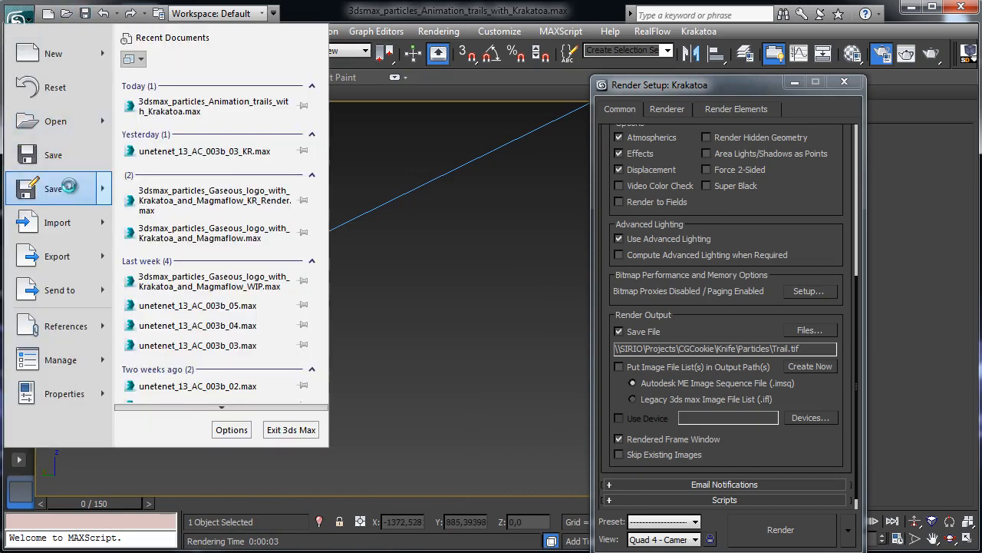
pyautogui.click(68, 187)
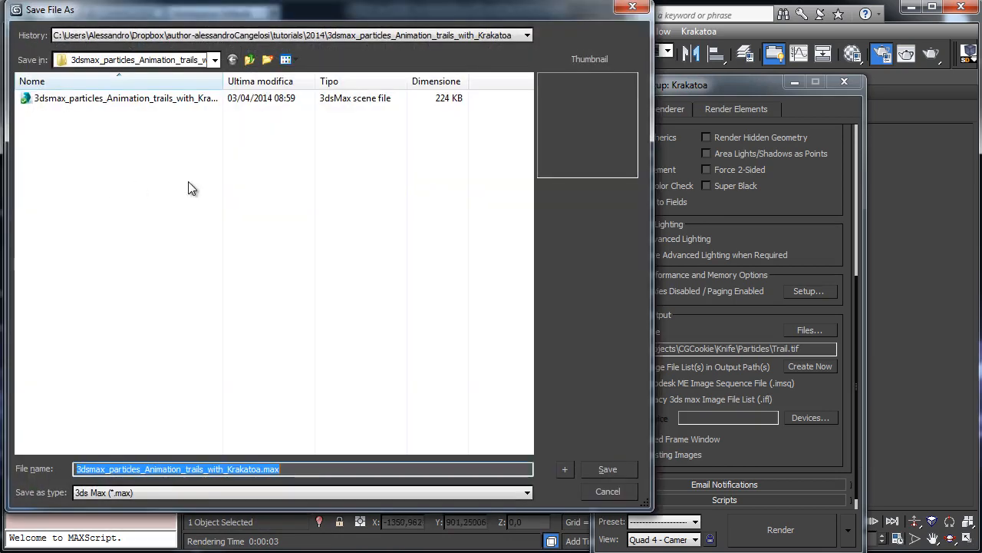
pyautogui.click(261, 473)
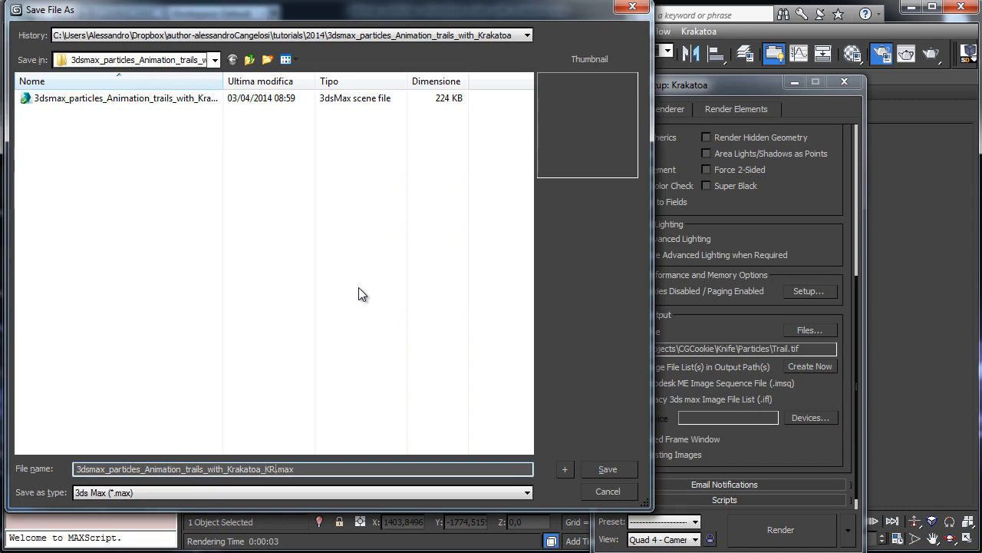
pyautogui.press('Return')
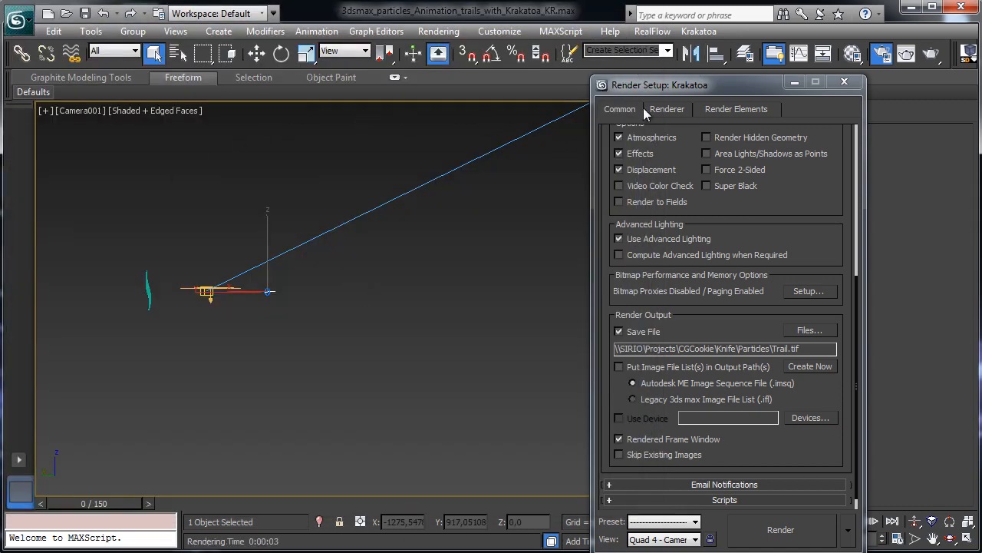
# Select the knife object and turn off saving the render output to a file in the render settings
pyautogui.click(844, 81)
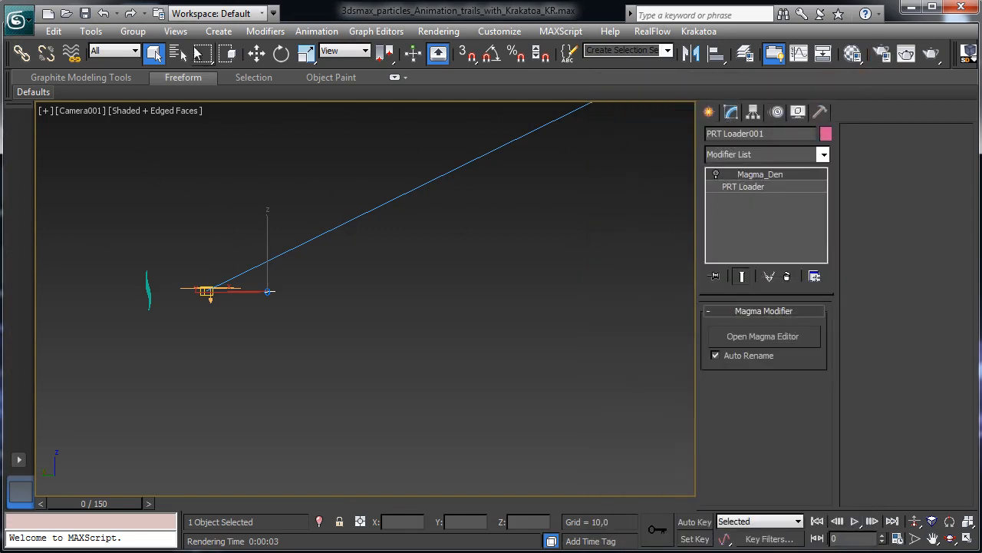
pyautogui.click(146, 291)
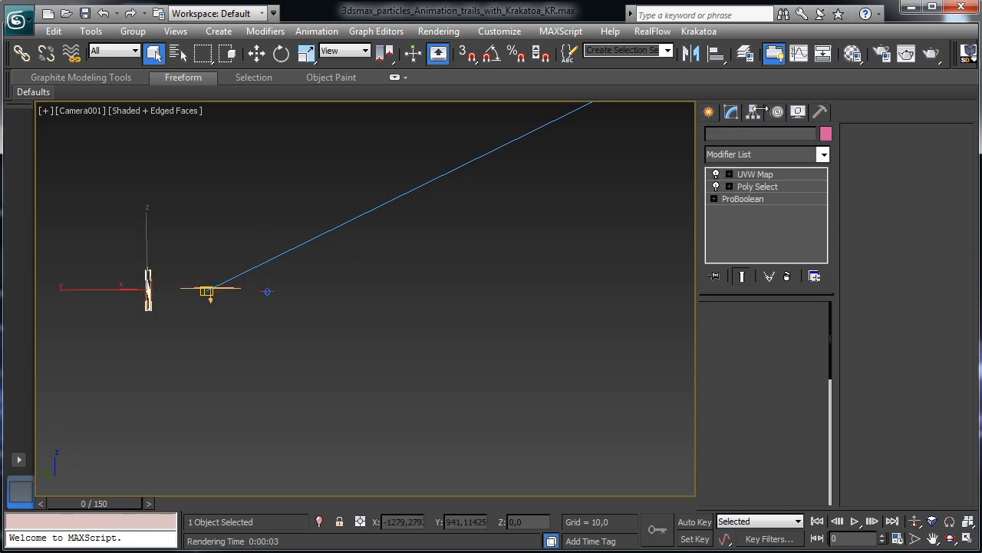
pyautogui.moveTo(686, 86); pyautogui.dragTo(657, 33)
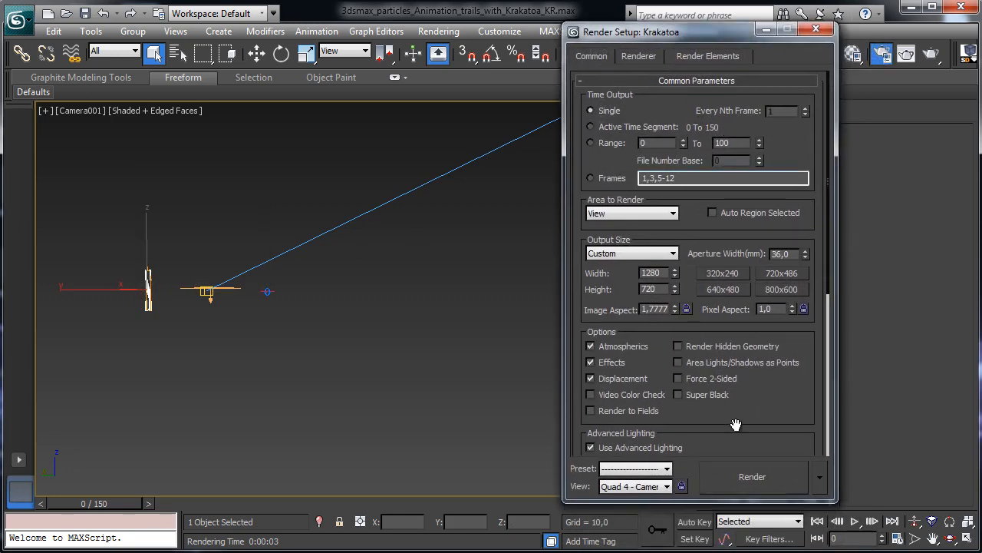
pyautogui.scroll(-5, 673, 423)
pyautogui.click(591, 357)
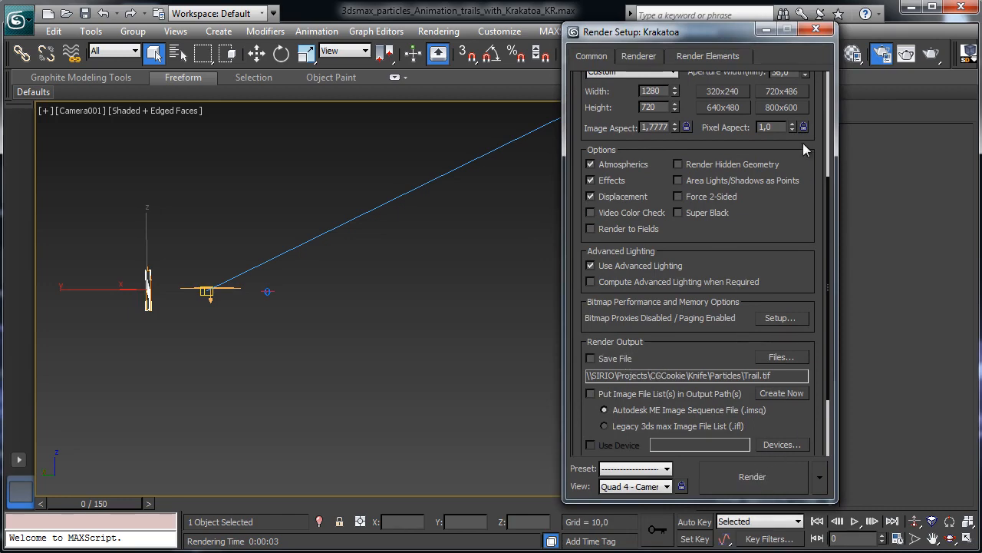
# Assign NVIDIA mental ray as the production renderer
pyautogui.scroll(1, 826, 391)
pyautogui.scroll(-5, 827, 391)
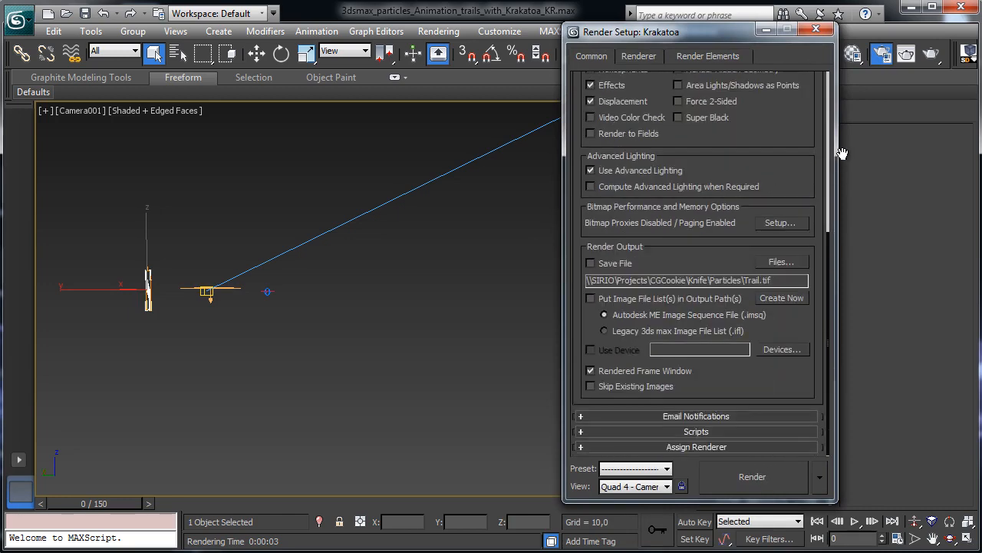
pyautogui.click(732, 466)
pyautogui.click(784, 381)
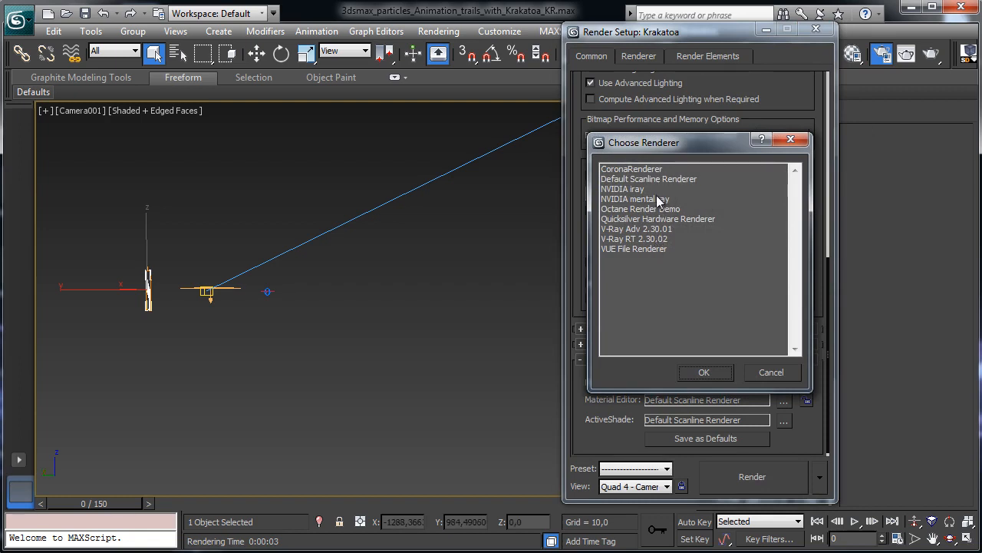
pyautogui.click(658, 200)
pyautogui.click(706, 370)
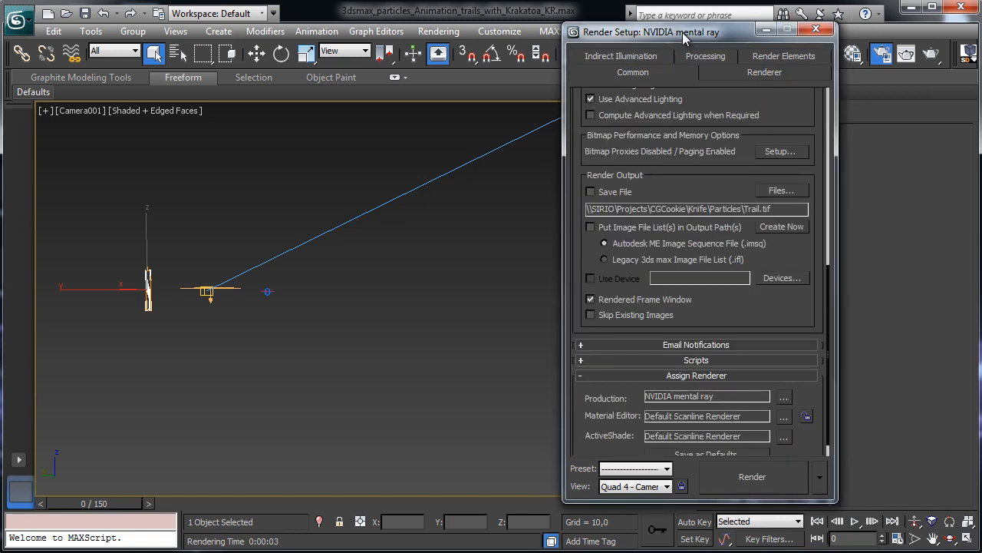
# Go to frame 54, render the camera view, and toggle the alpha channel display to inspect the knife
pyautogui.moveTo(158, 502); pyautogui.dragTo(288, 502)
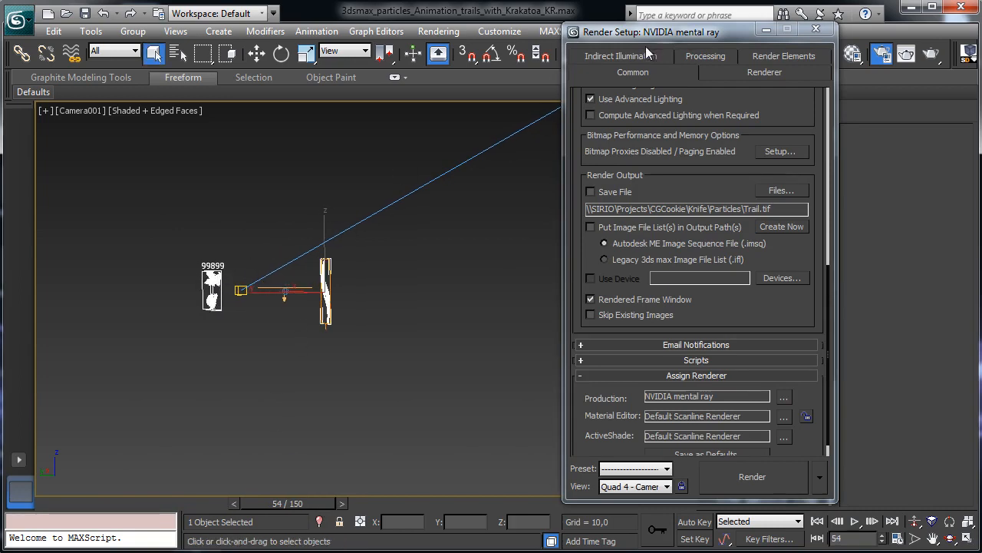
pyautogui.moveTo(670, 36); pyautogui.dragTo(120, 43)
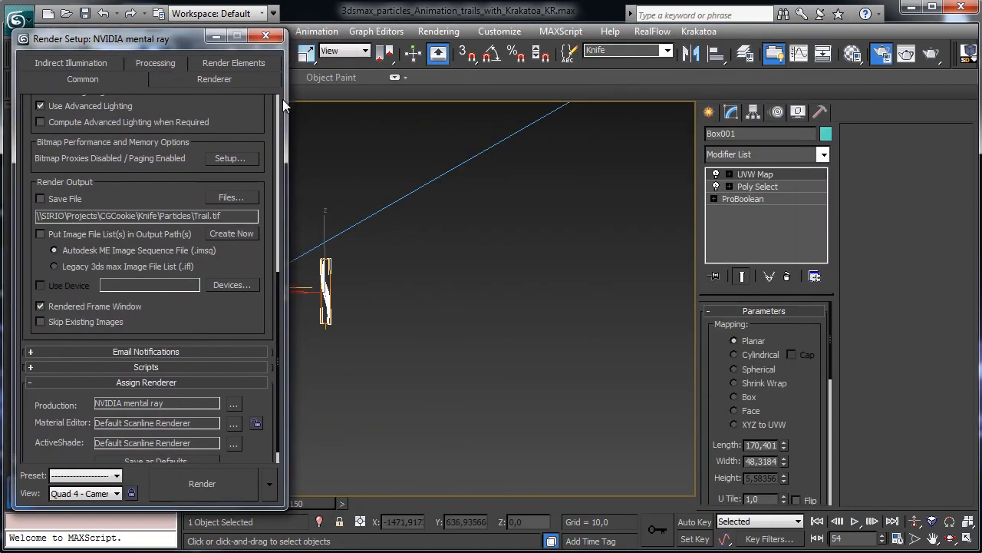
pyautogui.moveTo(246, 107); pyautogui.dragTo(229, 460)
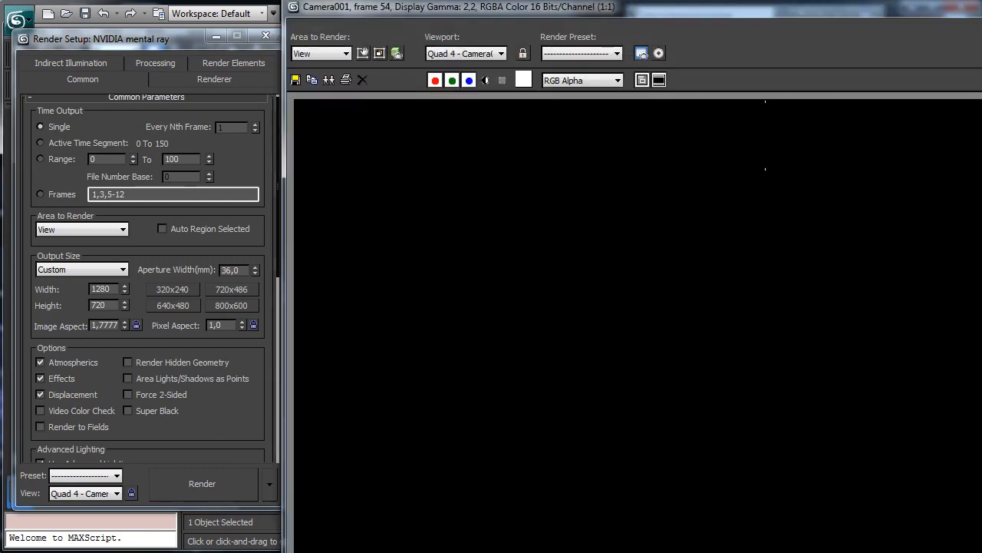
pyautogui.click(485, 81)
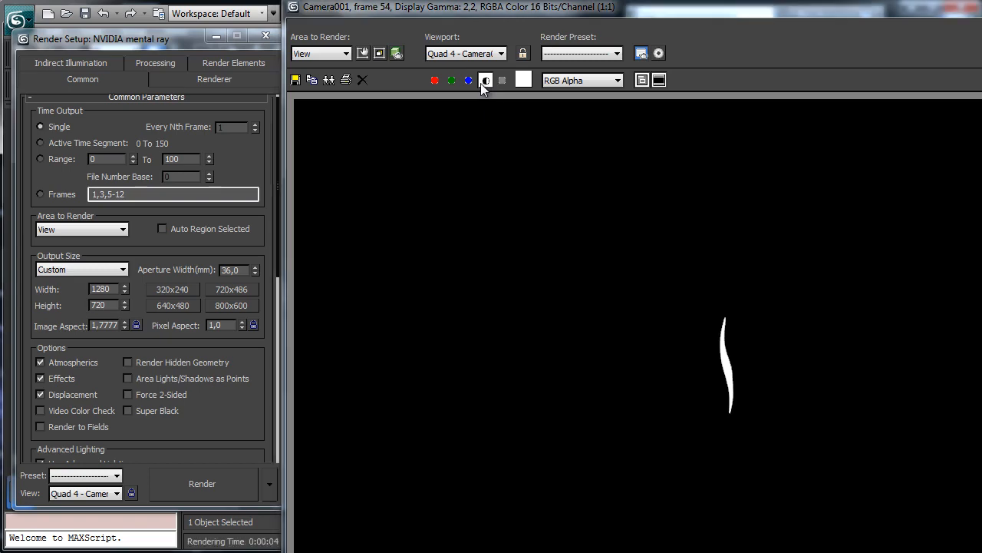
pyautogui.click(483, 83)
pyautogui.click(485, 82)
pyautogui.click(483, 82)
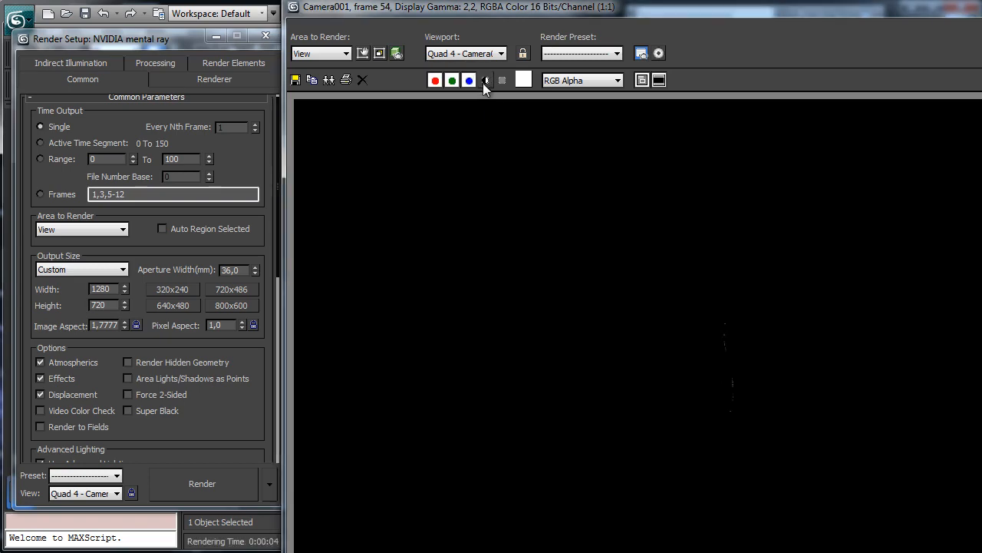
pyautogui.click(981, 7)
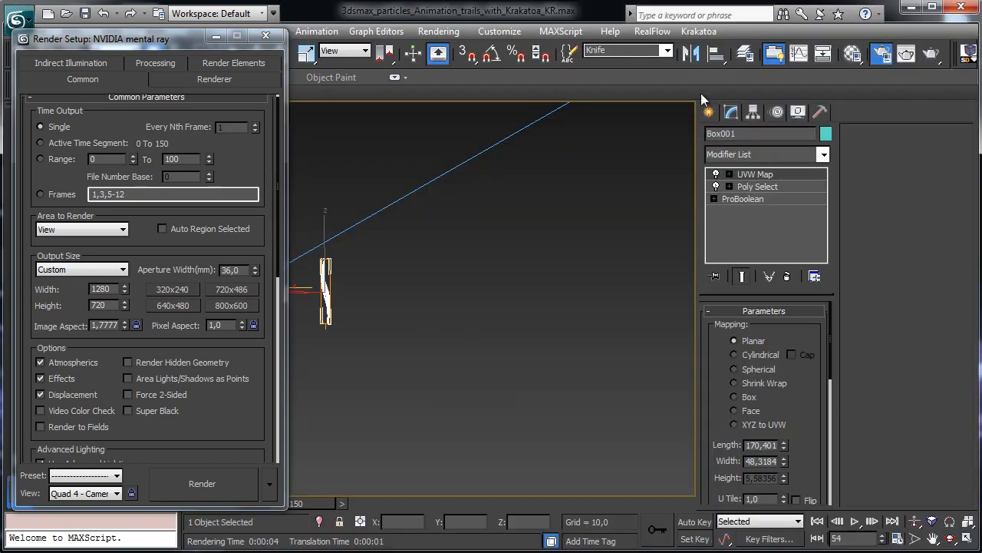
pyautogui.click(267, 37)
# Create a standard Skylight in the camera view below the particles and show its parameters
pyautogui.click(709, 112)
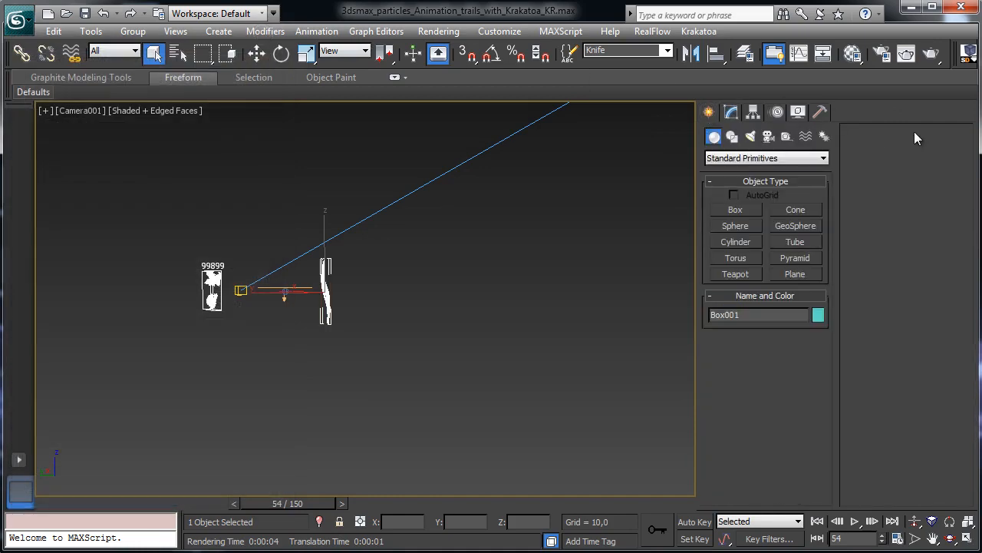
pyautogui.click(750, 135)
pyautogui.click(769, 158)
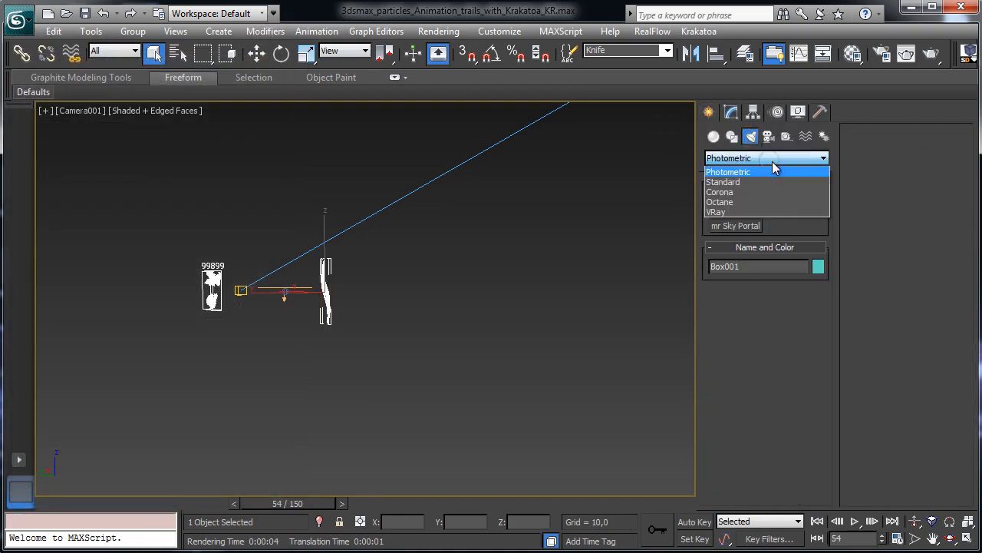
pyautogui.click(736, 177)
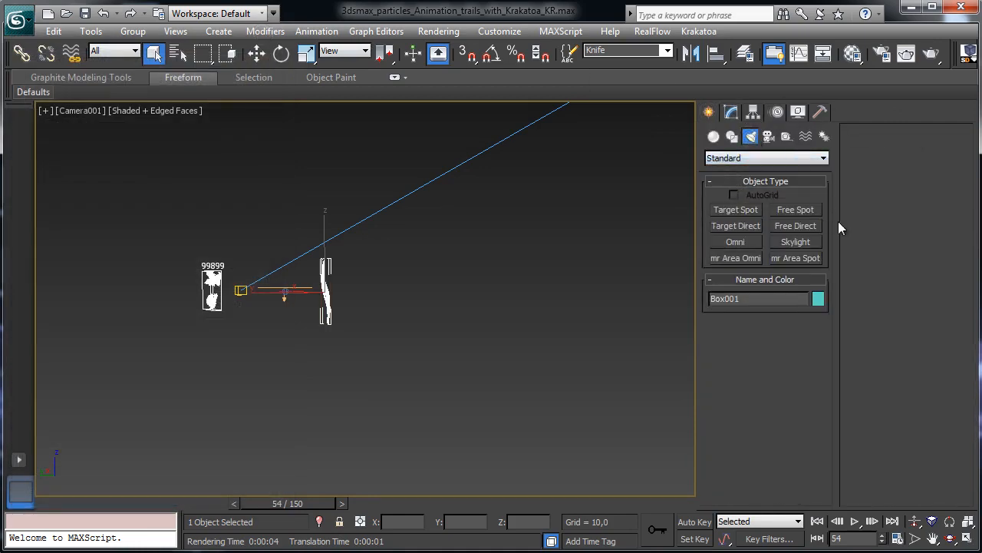
pyautogui.click(798, 238)
pyautogui.click(198, 384)
pyautogui.click(731, 113)
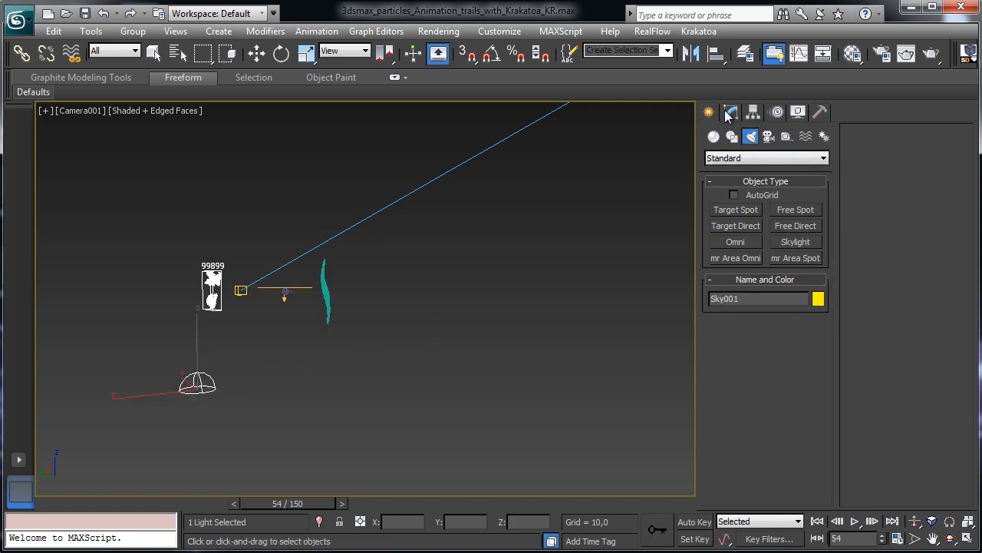
# Save the scene as 3dsmax_particles_Animation_trails_with_Krakatoa.max without the _KR suffix, replacing the existing file
pyautogui.click(19, 22)
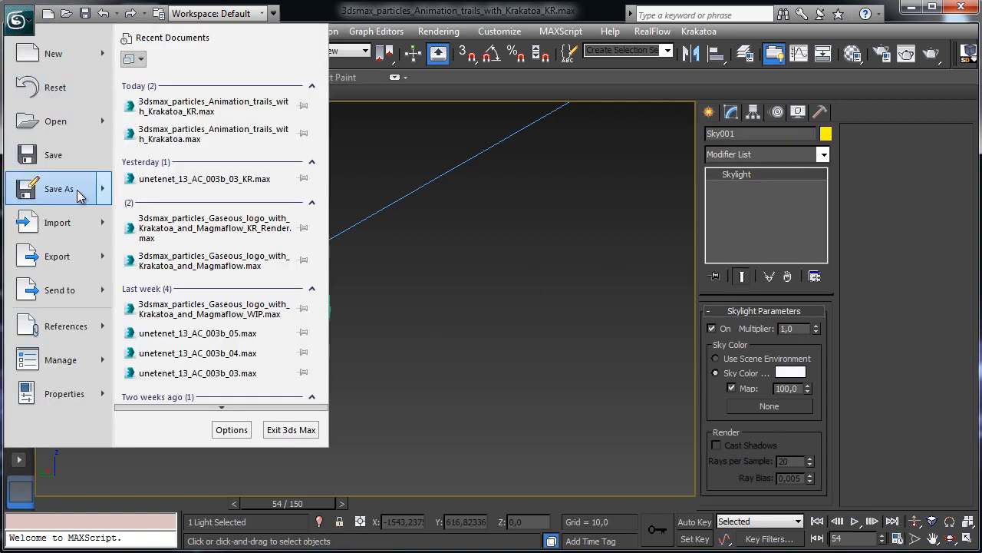
pyautogui.click(78, 190)
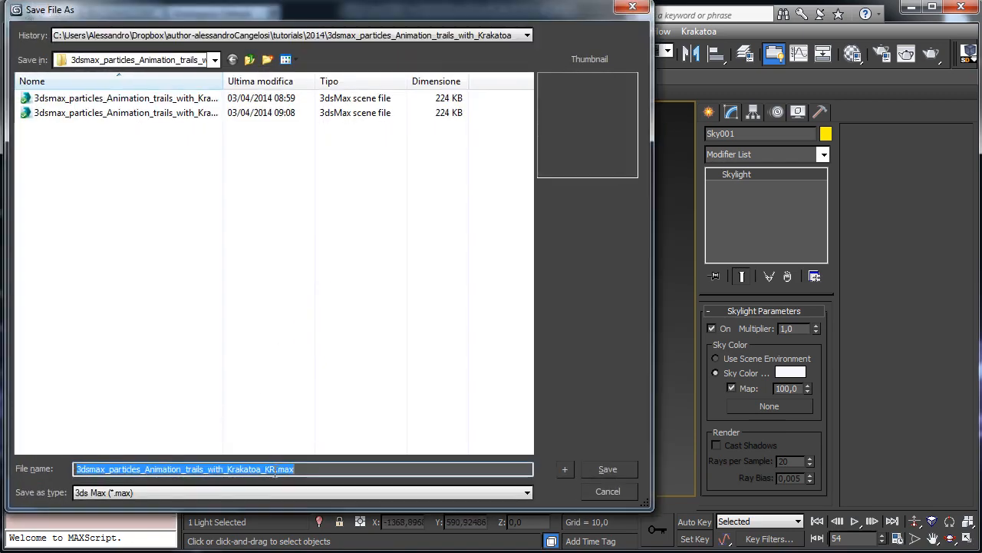
pyautogui.click(275, 470)
pyautogui.press('BackSpace')
pyautogui.press('BackSpace')
pyautogui.press('BackSpace')
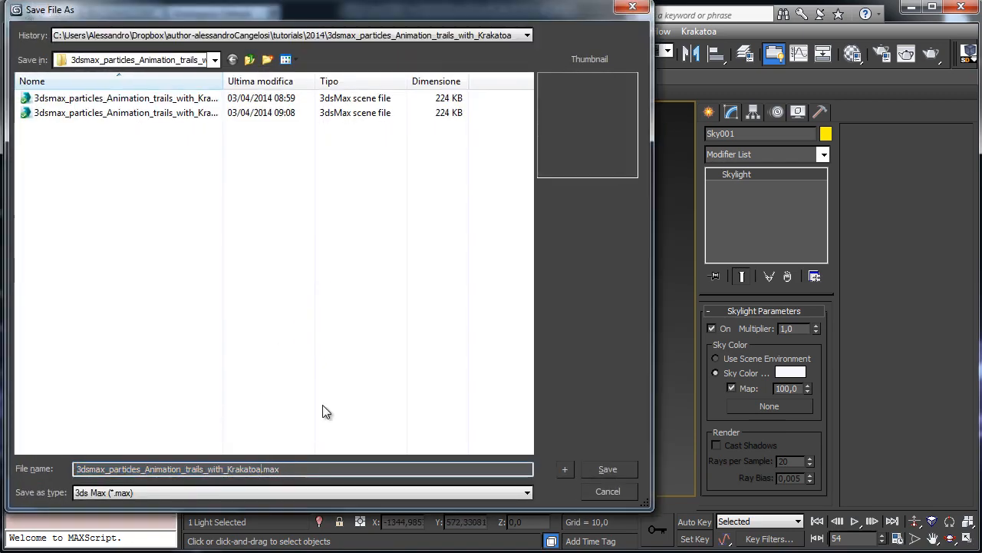
pyautogui.press('Return')
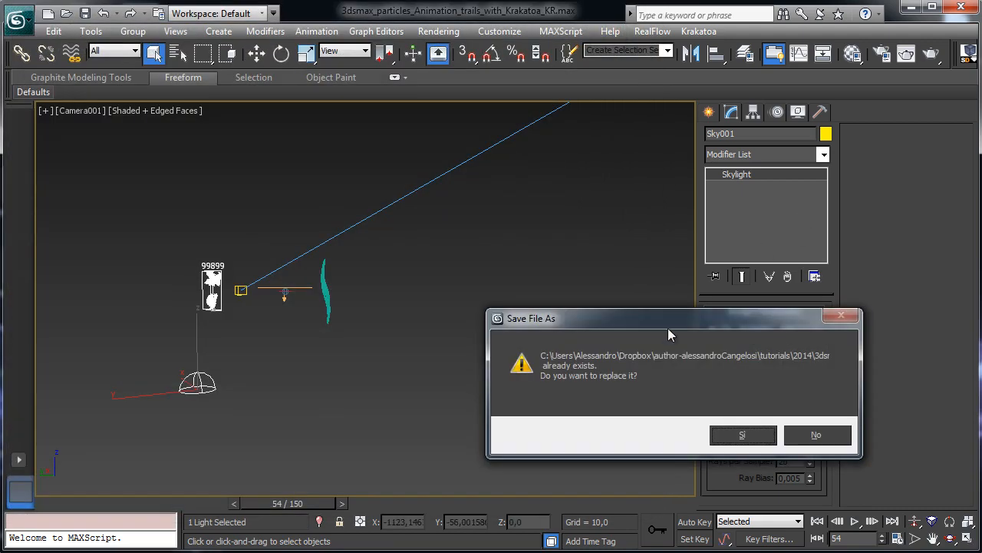
pyautogui.click(743, 435)
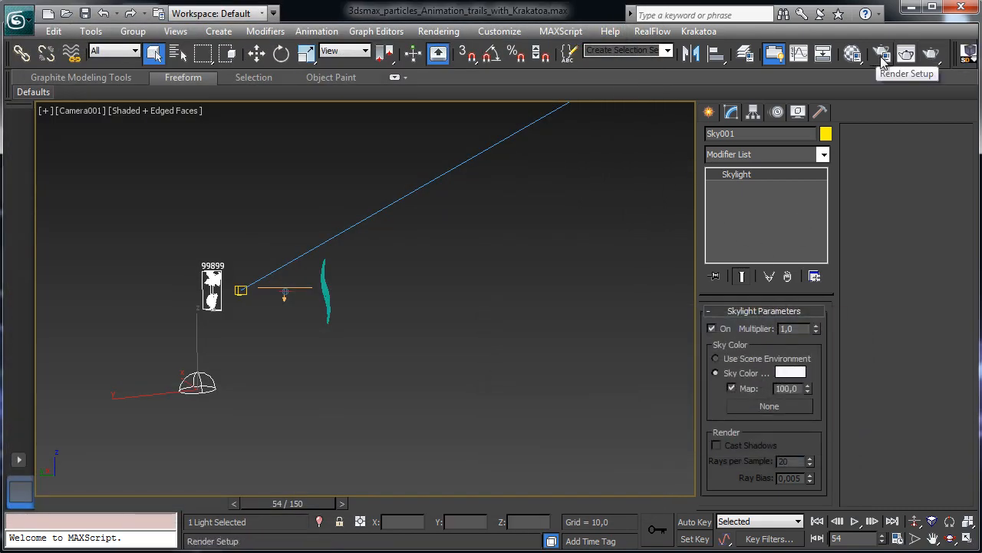
# Render frame 54 to check the skylight's effect on the knife, and put the rendered frame away
pyautogui.click(907, 53)
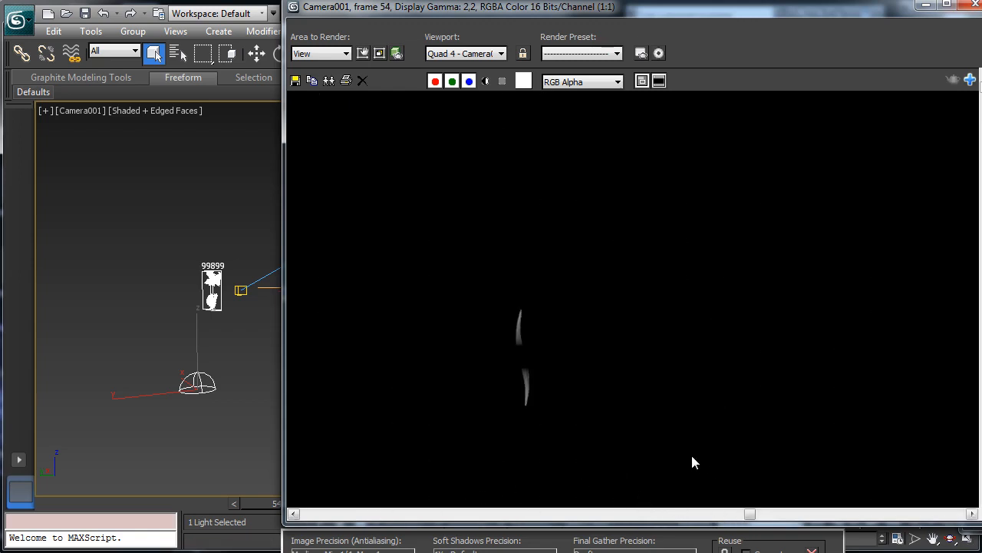
pyautogui.click(926, 6)
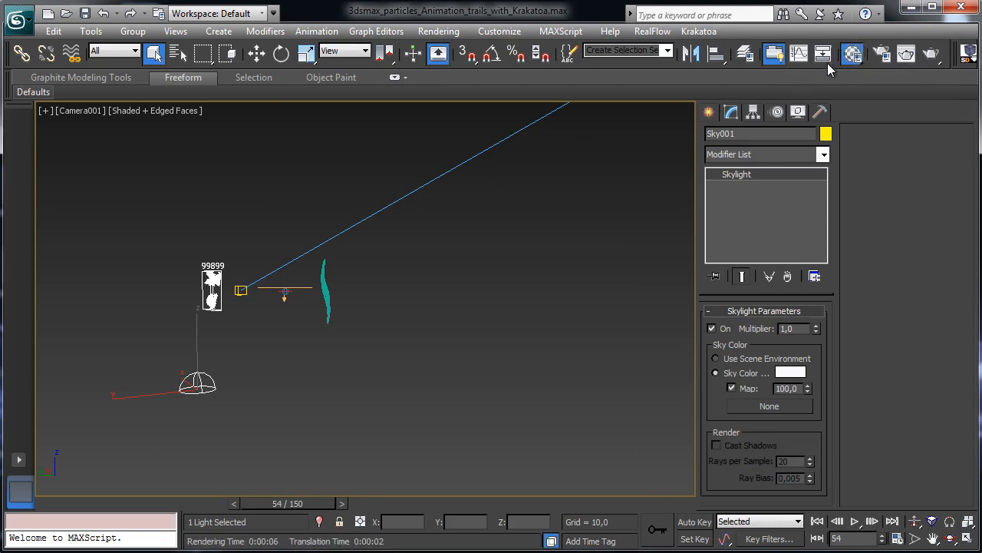
# Change the second material slot, 02 - Default, to a mental ray Arch & Design material
pyautogui.press('m')
pyautogui.click(165, 100)
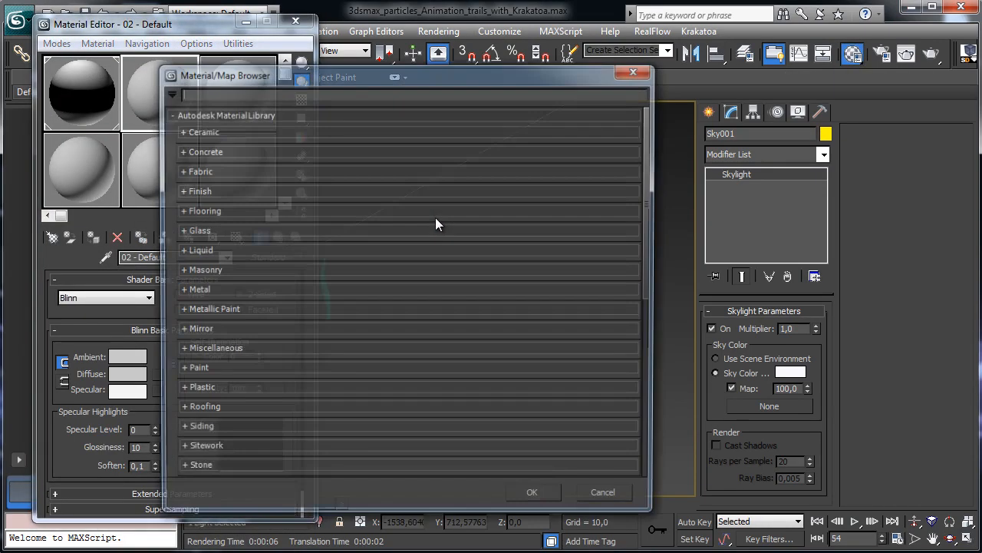
pyautogui.click(206, 114)
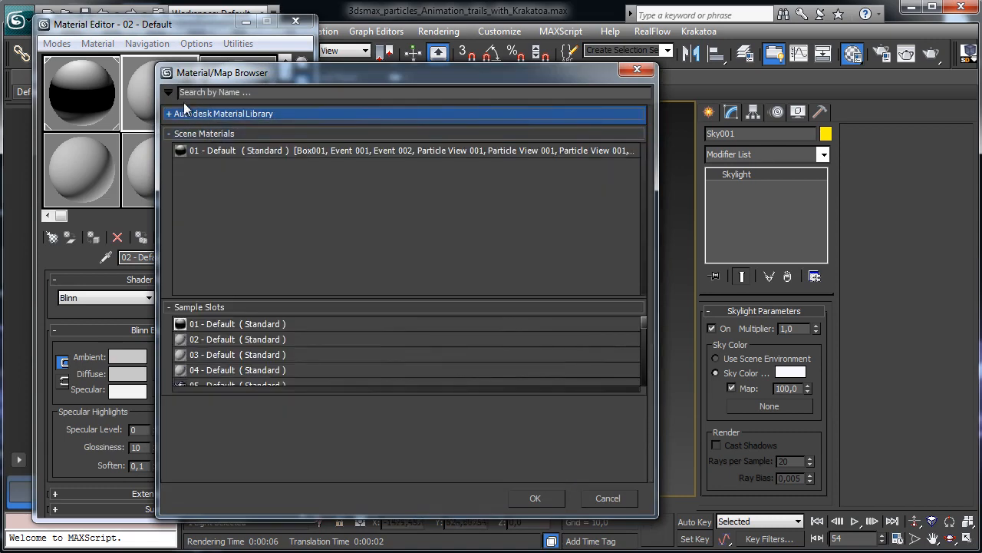
pyautogui.click(169, 92)
pyautogui.click(212, 146)
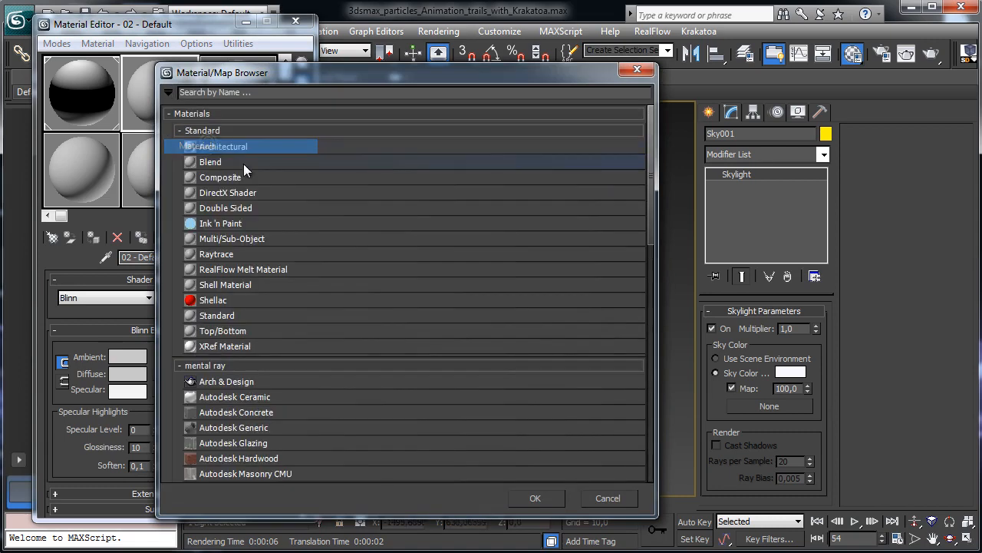
pyautogui.click(225, 381)
pyautogui.click(535, 497)
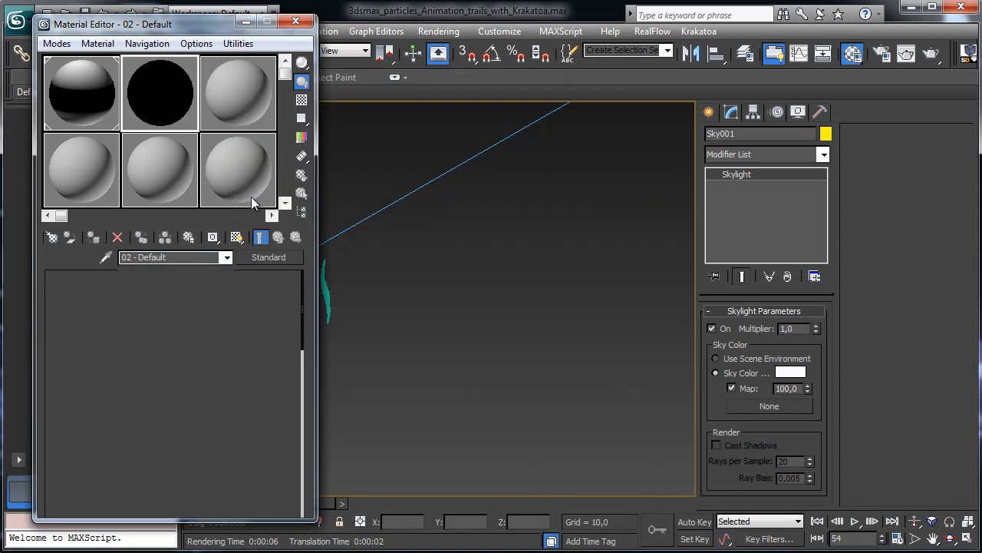
# Apply the Chrome template to the Arch & Design material and assign it to the knife
pyautogui.click(289, 294)
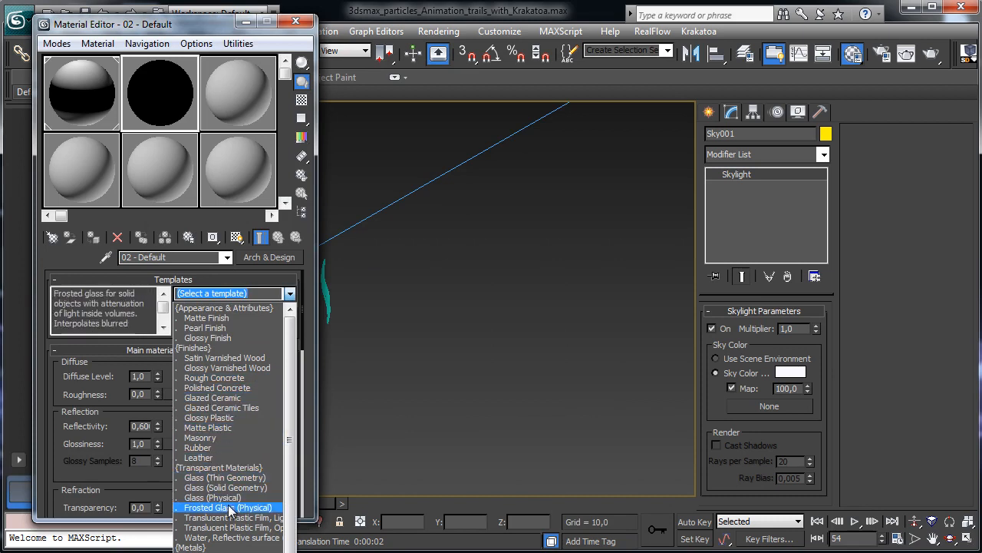
pyautogui.click(201, 542)
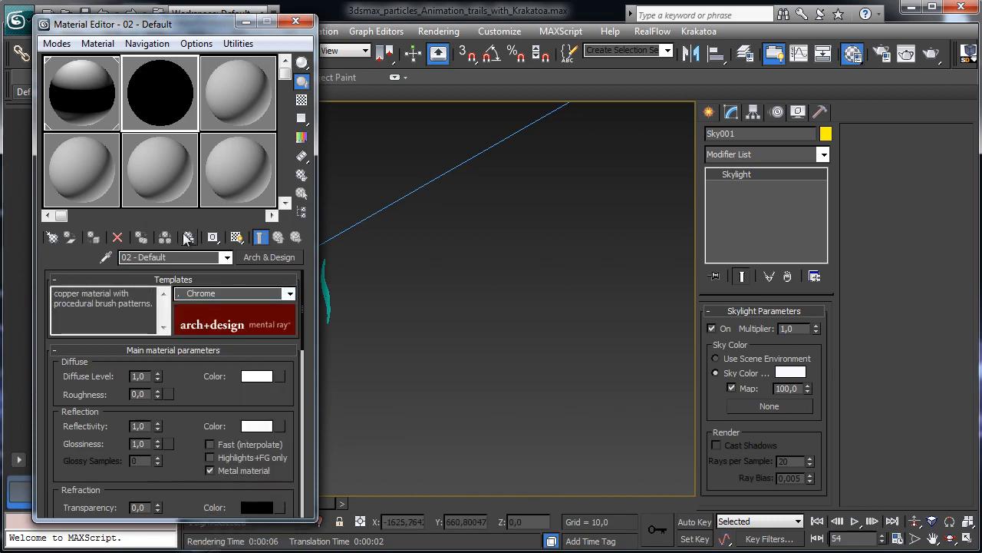
pyautogui.click(326, 289)
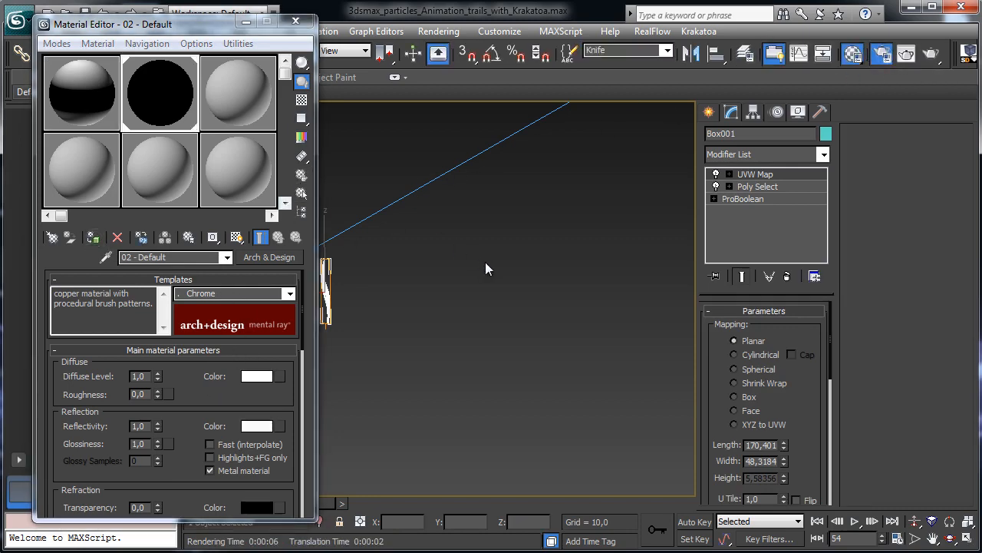
# Make the Material Editor use the production NVIDIA mental ray renderer, and show the checkered background behind the chrome sample
pyautogui.press('F10')
pyautogui.scroll(-5, 230, 433)
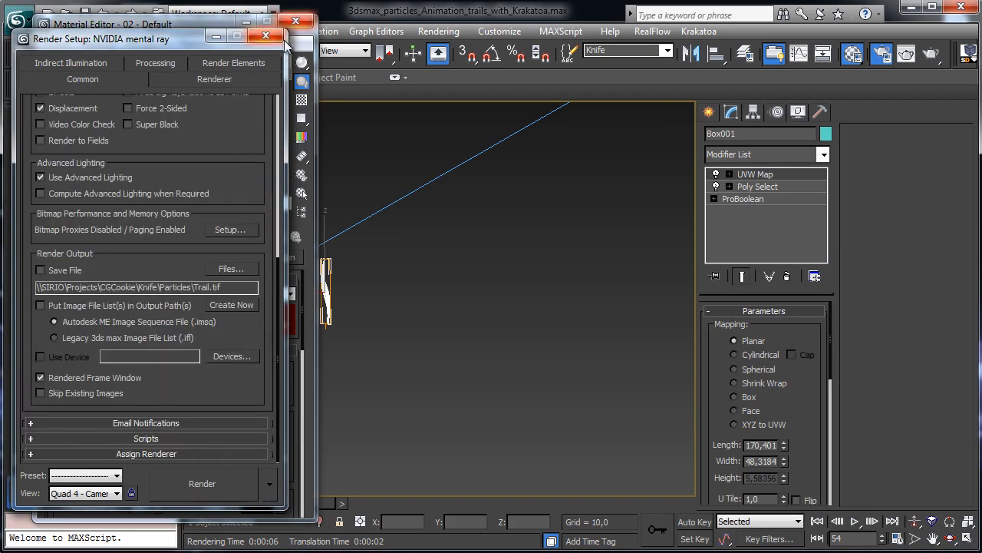
pyautogui.scroll(-2, 224, 450)
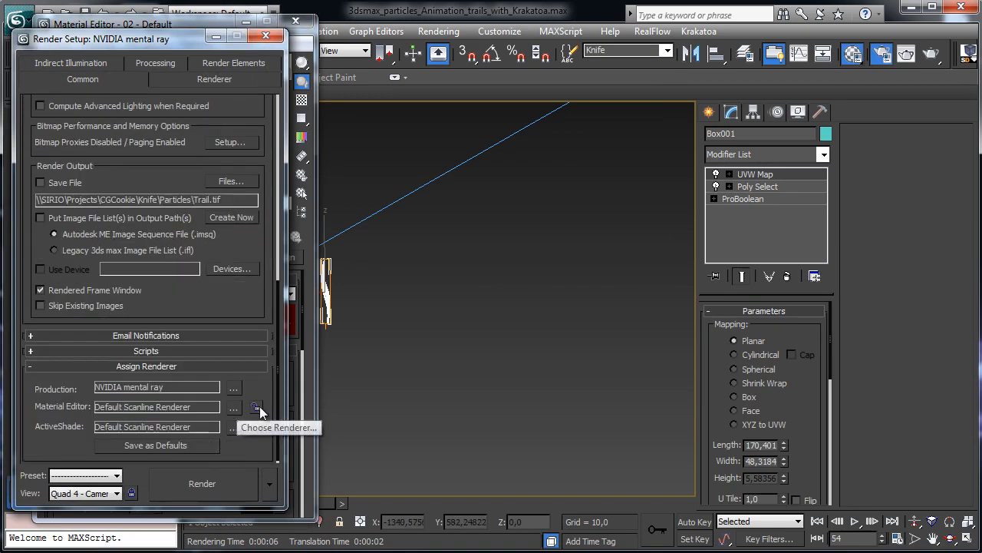
pyautogui.click(257, 408)
pyautogui.click(268, 36)
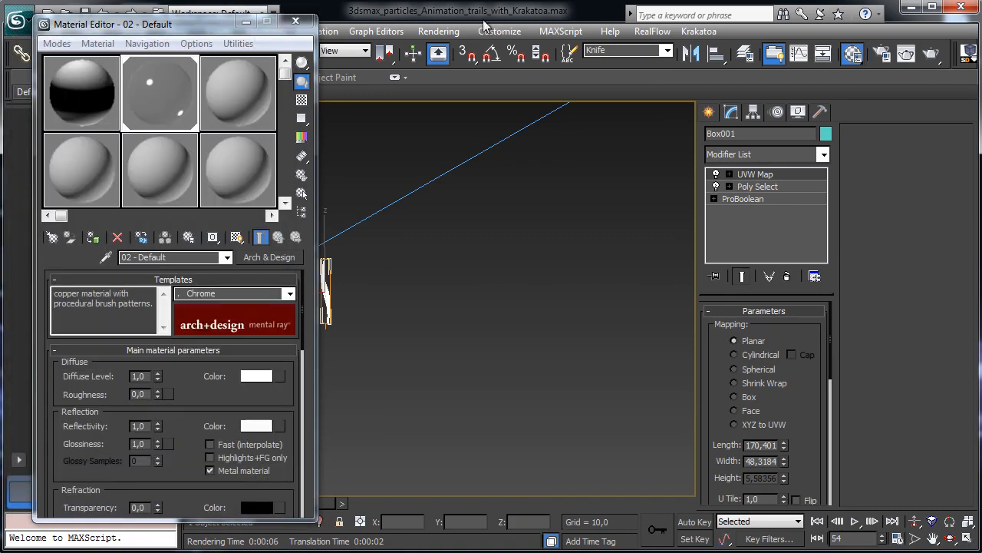
pyautogui.click(301, 100)
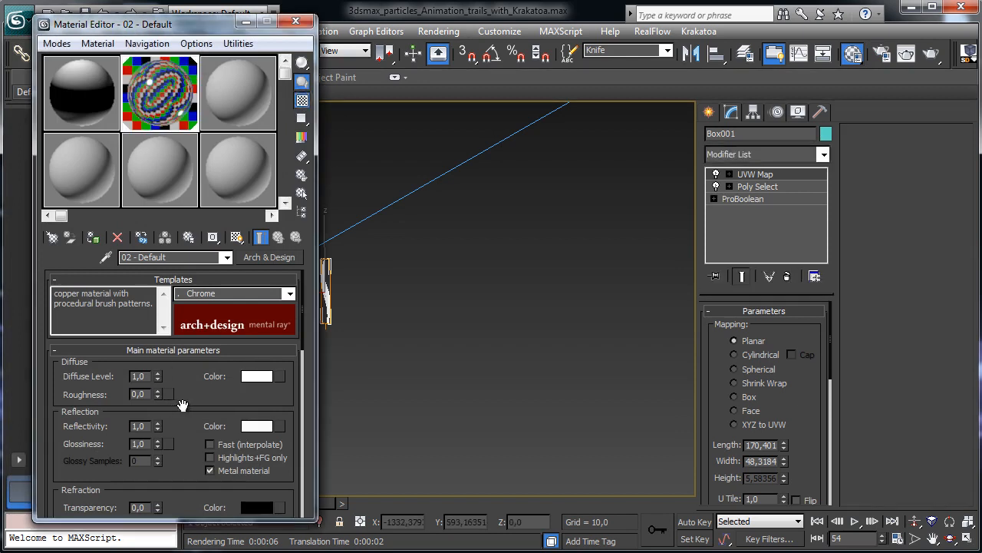
# Set the IOR of the 02 - Default chrome material to 12
pyautogui.scroll(-5, 220, 287)
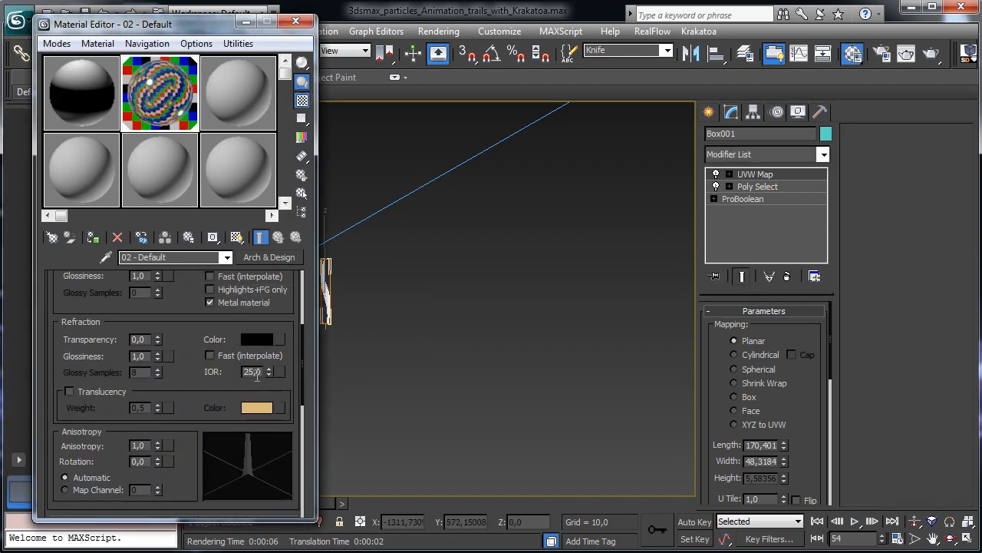
pyautogui.scroll(-5, 189, 390)
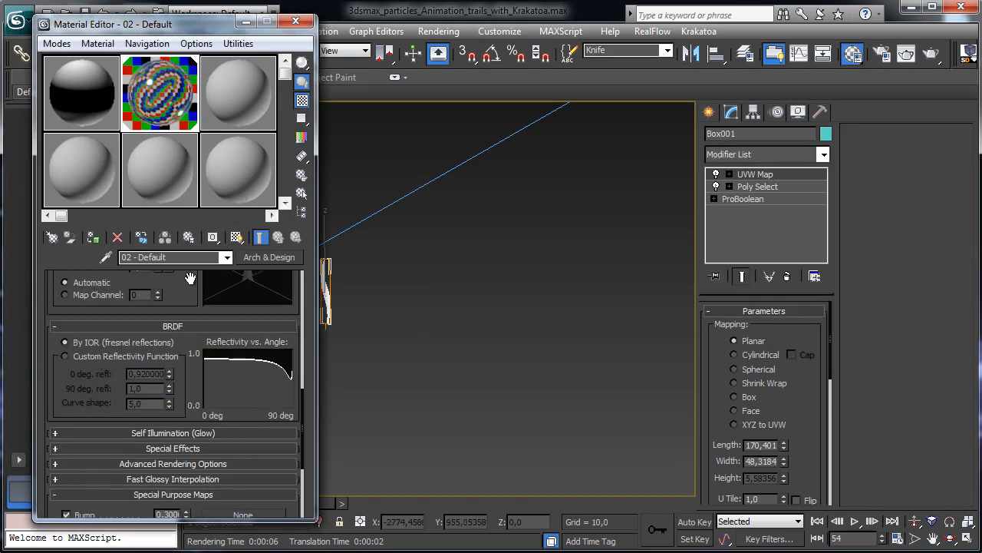
pyautogui.moveTo(190, 277); pyautogui.dragTo(167, 498)
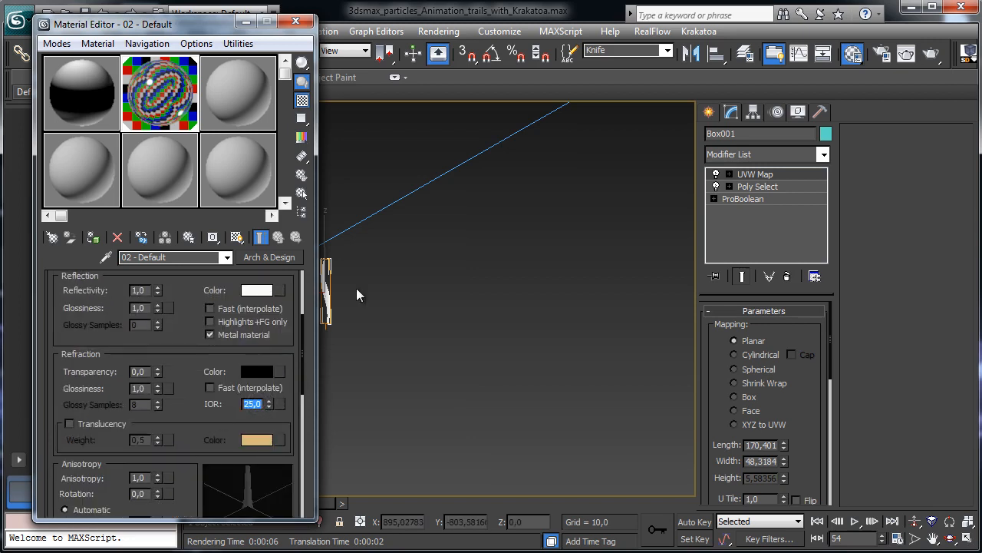
pyautogui.press('Return')
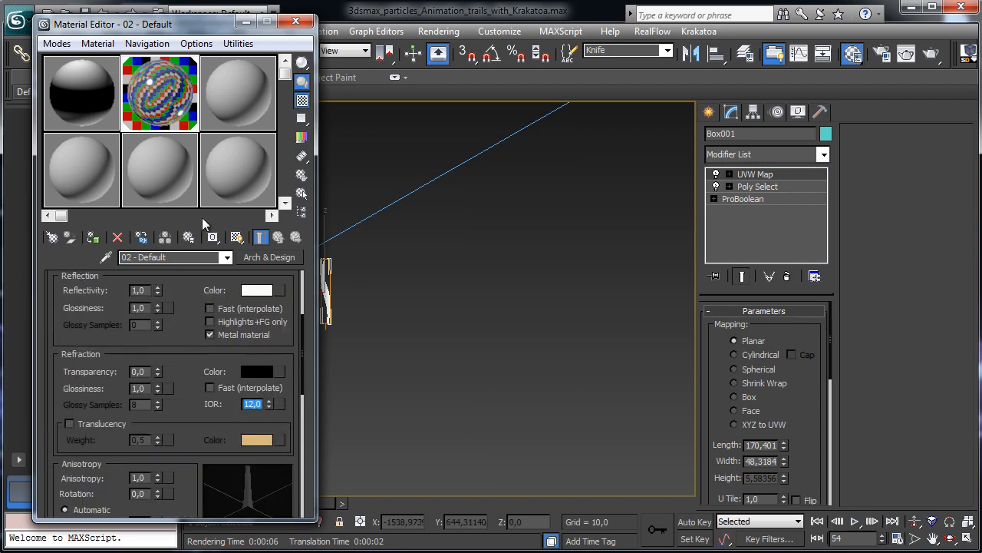
# Change the chrome material's diffuse color to black
pyautogui.scroll(4, 182, 332)
pyautogui.click(253, 376)
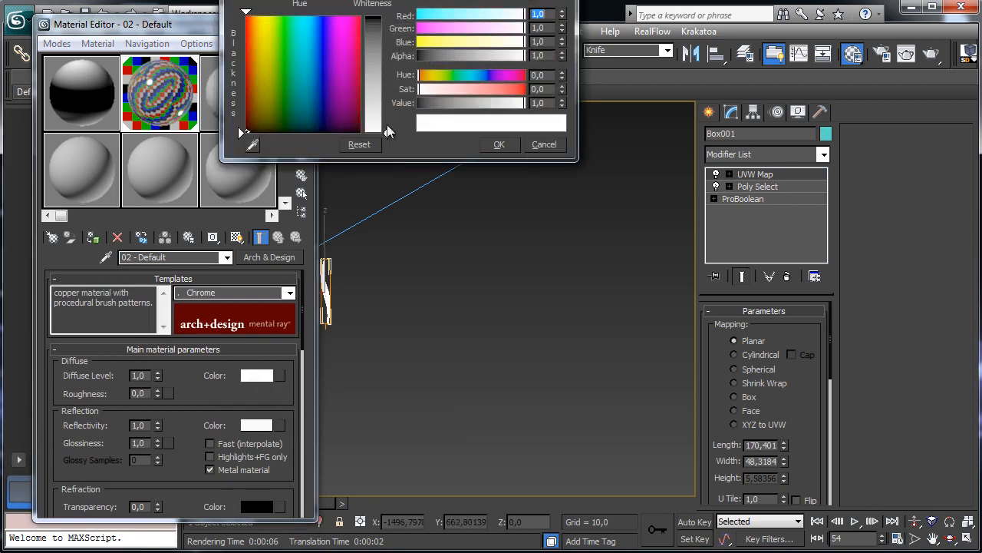
pyautogui.moveTo(458, 99); pyautogui.dragTo(418, 100)
pyautogui.click(495, 143)
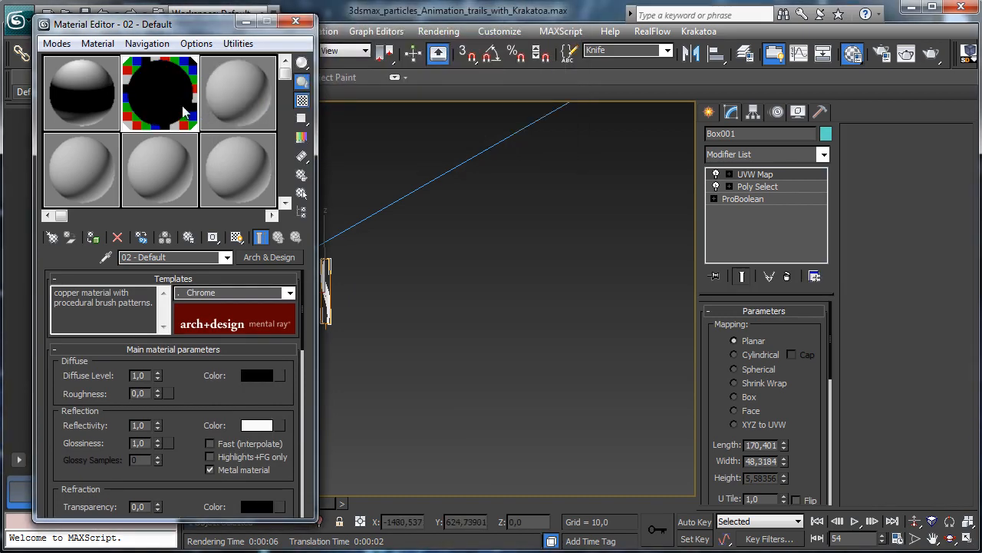
pyautogui.moveTo(184, 406); pyautogui.dragTo(253, 186)
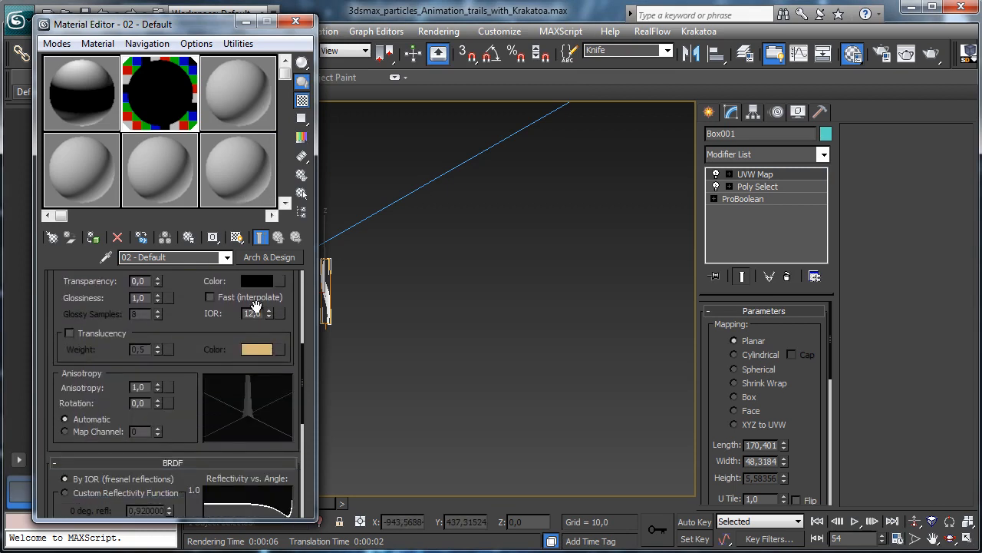
pyautogui.moveTo(200, 327); pyautogui.dragTo(120, 466)
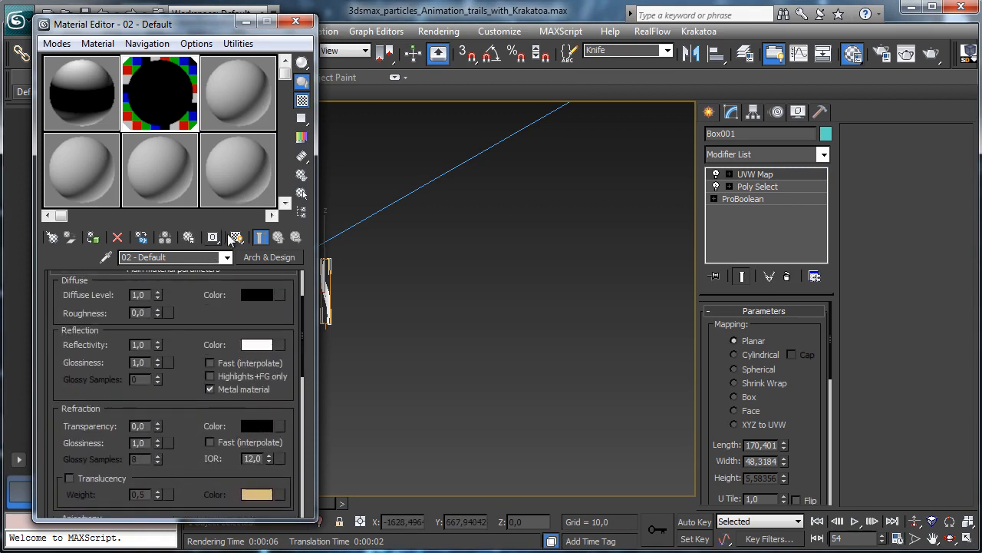
# Render frame 54 to check the adjusted chrome material, and put away the rendered frame and the Material Editor
pyautogui.click(906, 53)
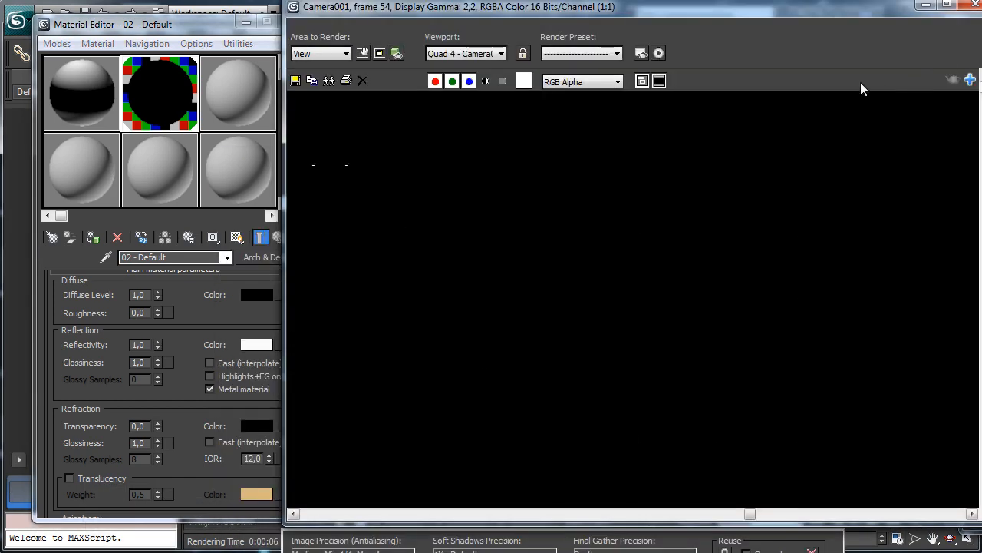
pyautogui.click(921, 8)
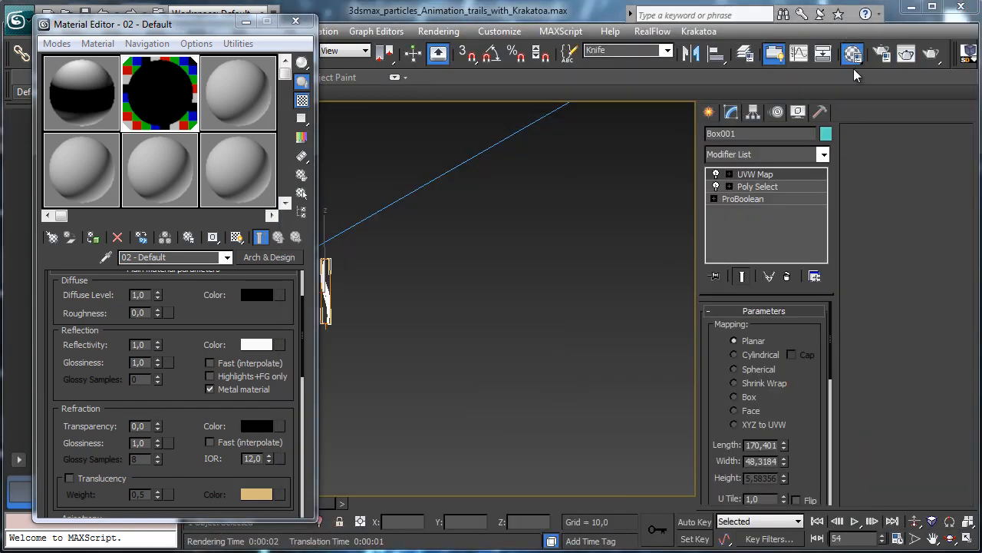
pyautogui.click(296, 20)
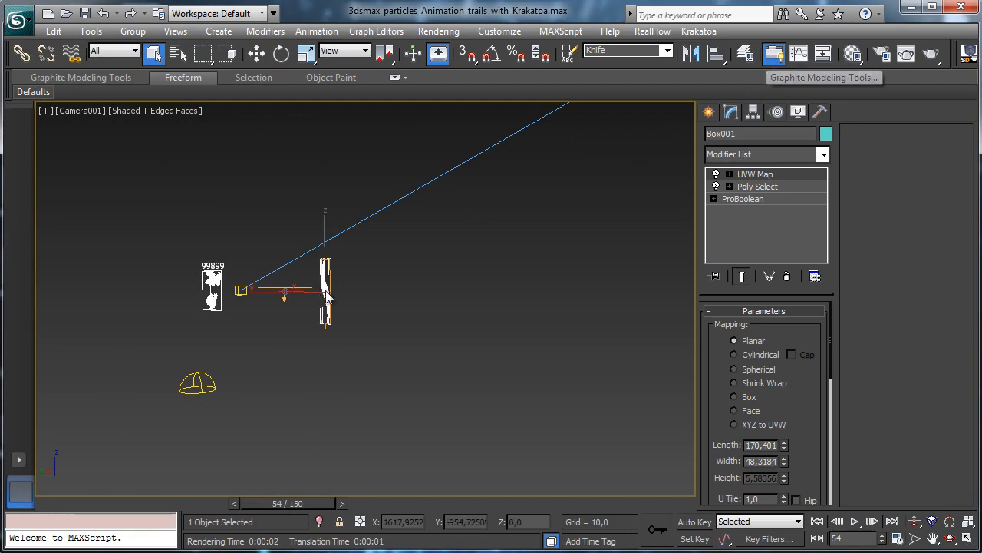
# Assign a standard Bitmap map to the sky color of the Sky001 skylight
pyautogui.click(197, 382)
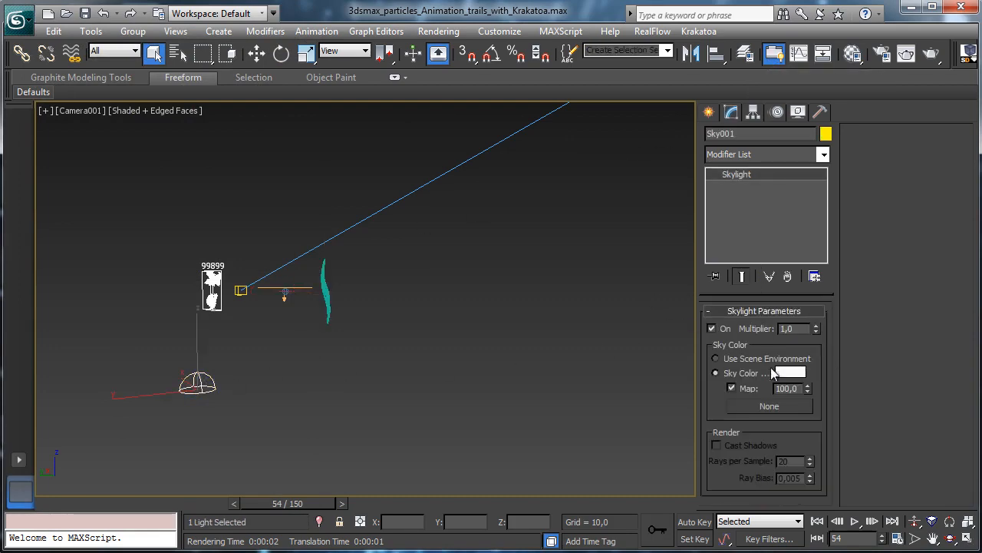
pyautogui.click(770, 406)
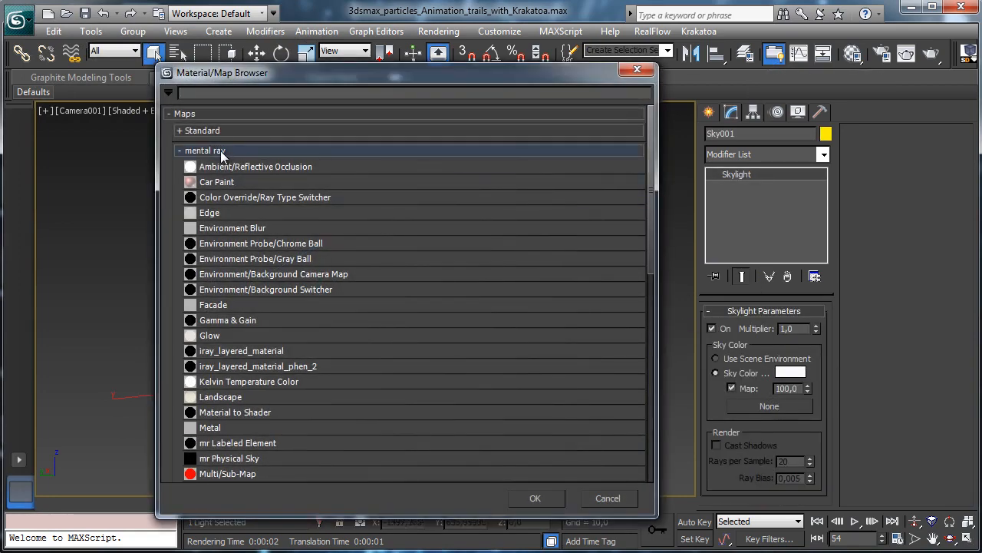
pyautogui.click(220, 132)
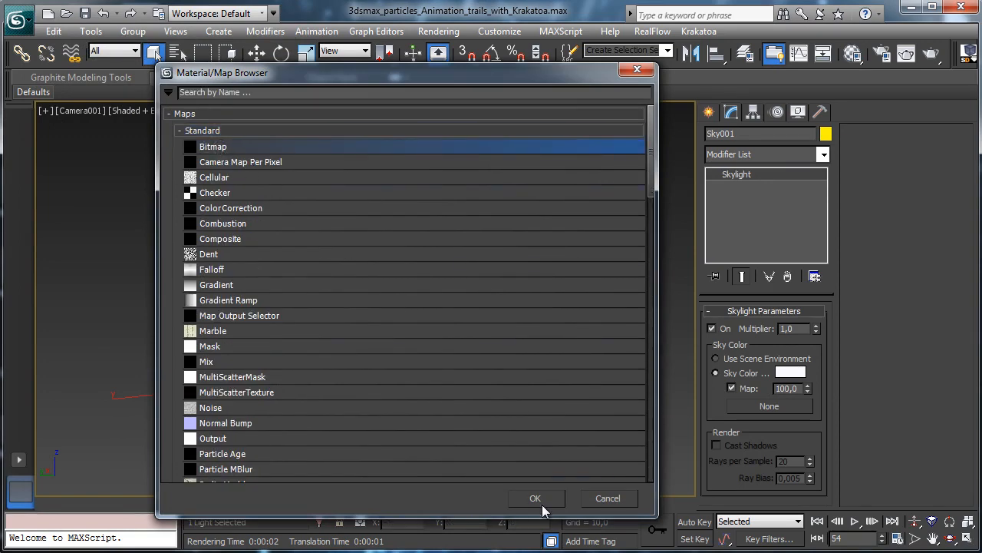
pyautogui.click(541, 504)
# Load ROOMLRG.hdr as the skylight's bitmap from the Animation trails tutorial folder in Dropbox, accepting the HDR load settings
pyautogui.click(223, 60)
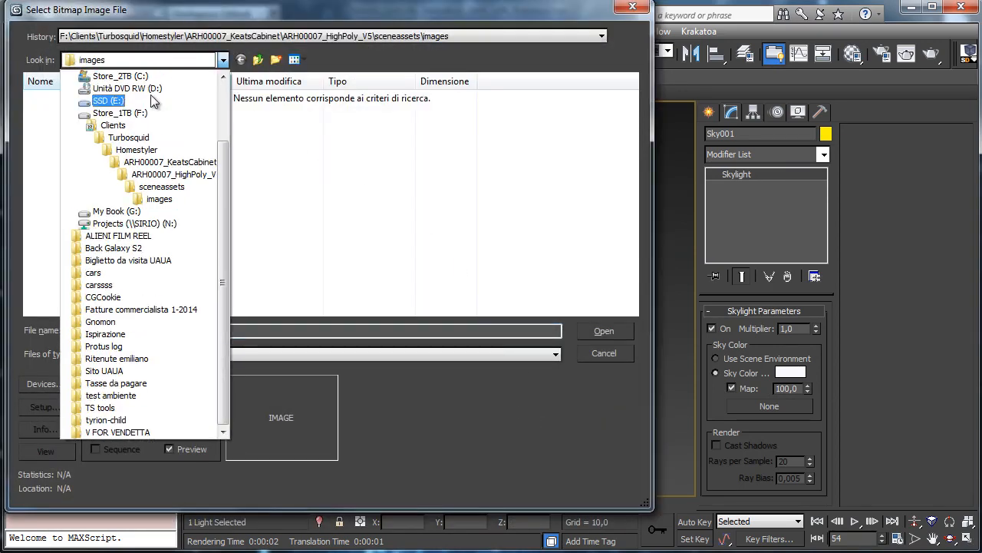
pyautogui.scroll(3, 219, 96)
pyautogui.click(103, 79)
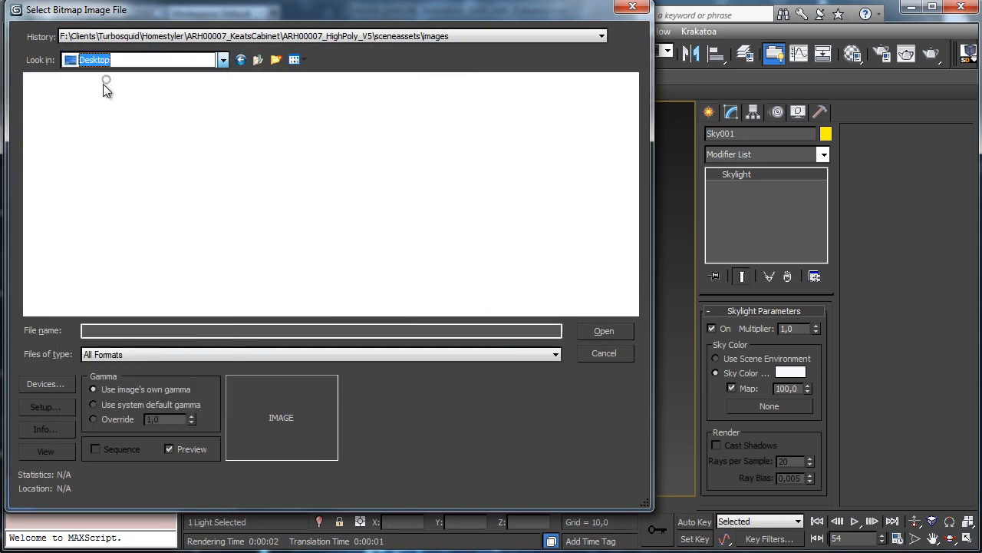
pyautogui.moveTo(632, 175); pyautogui.dragTo(625, 259)
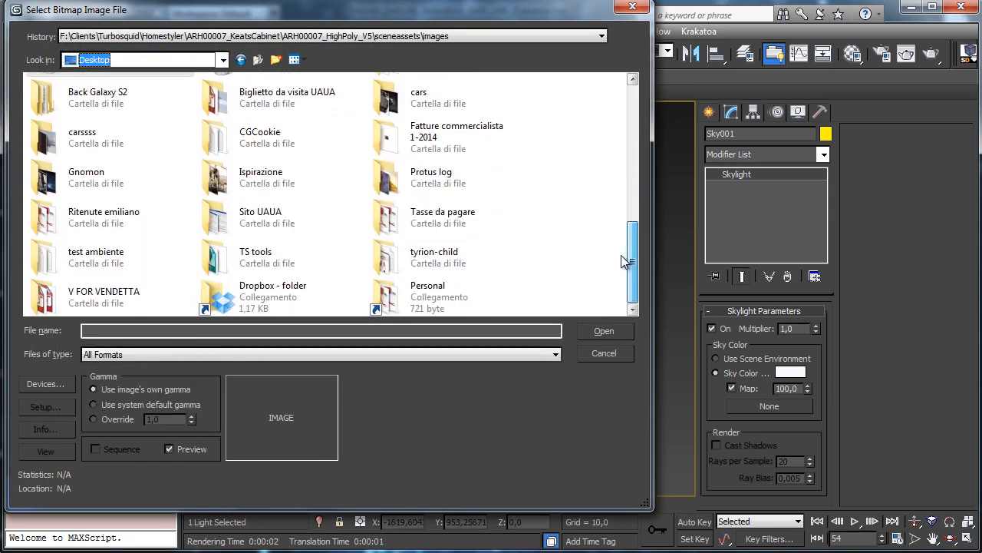
pyautogui.doubleClick(265, 303)
pyautogui.doubleClick(119, 114)
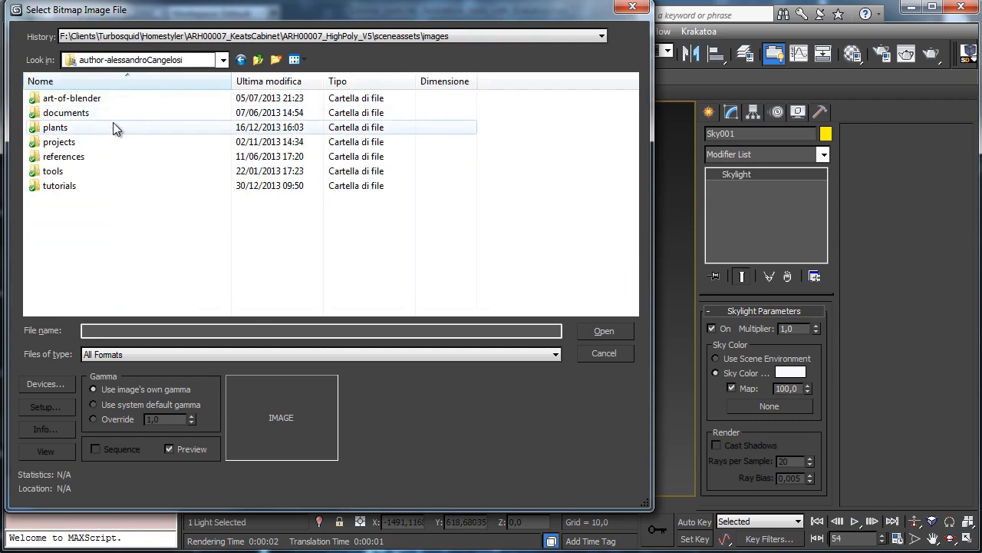
pyautogui.doubleClick(54, 186)
pyautogui.doubleClick(73, 113)
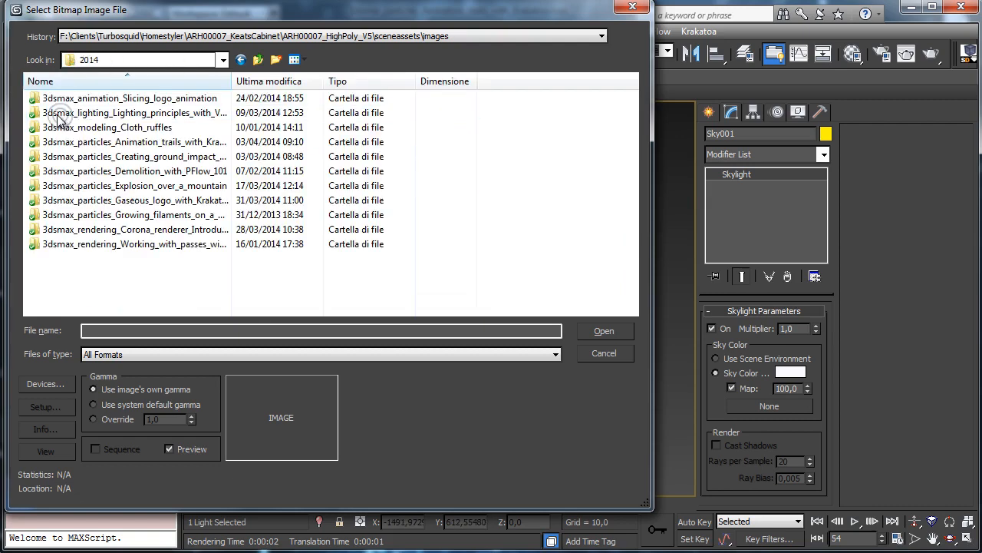
pyautogui.doubleClick(131, 143)
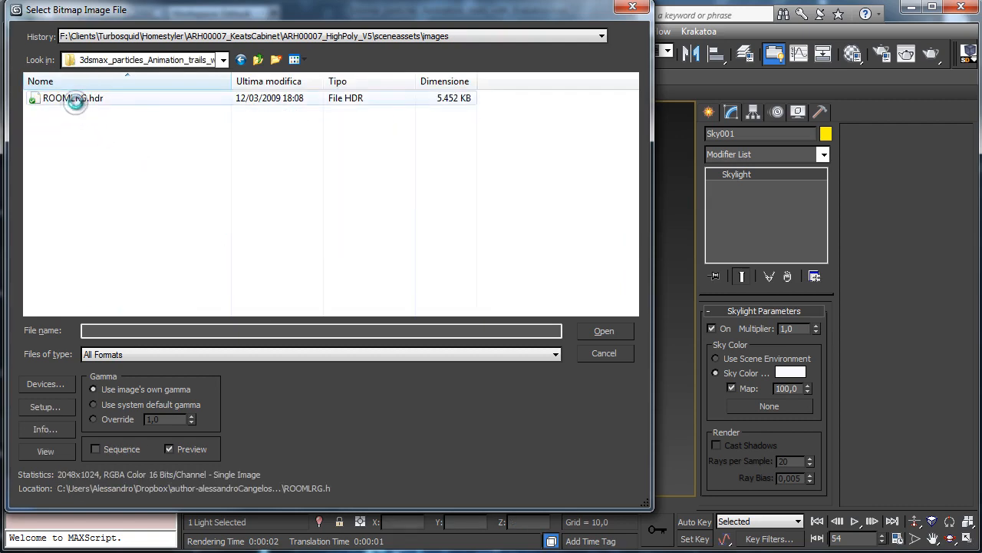
pyautogui.doubleClick(74, 99)
pyautogui.click(281, 335)
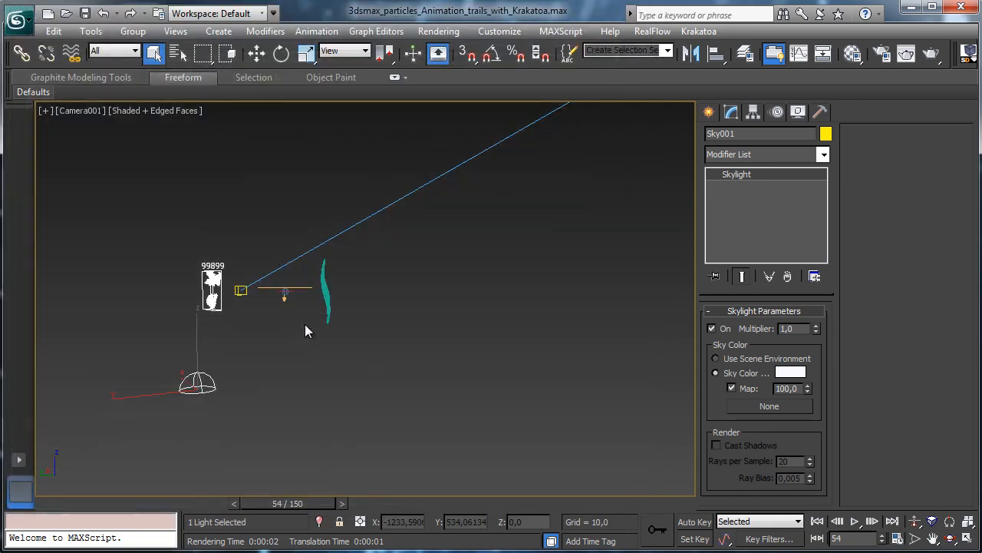
# Render frame 54 with the HDR skylight, zoom out to the whole image, check its alpha channel, and close the rendered frame
pyautogui.click(930, 53)
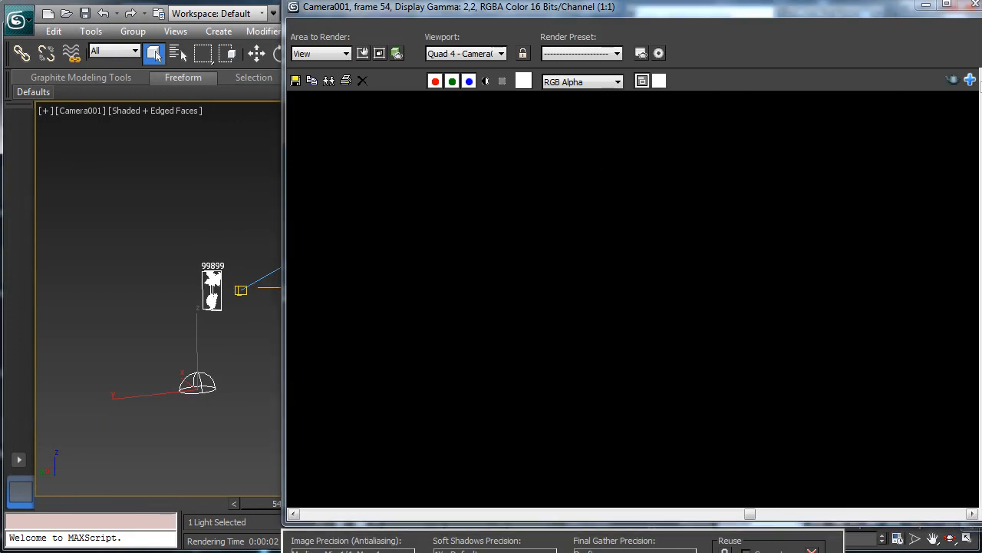
pyautogui.keyDown('ctrl'); pyautogui.rightClick(621, 281); pyautogui.keyUp('ctrl')
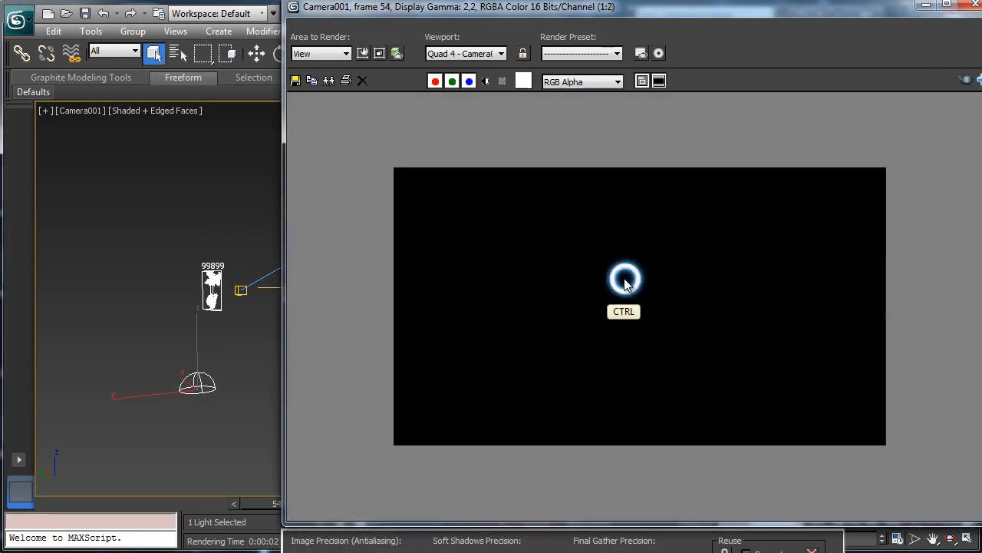
pyautogui.click(485, 82)
pyautogui.click(485, 81)
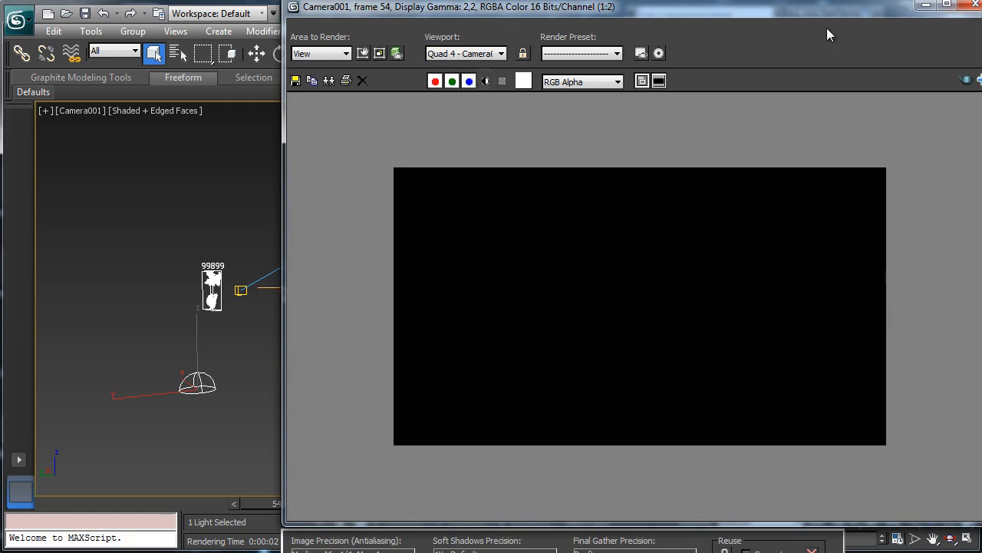
pyautogui.click(966, 4)
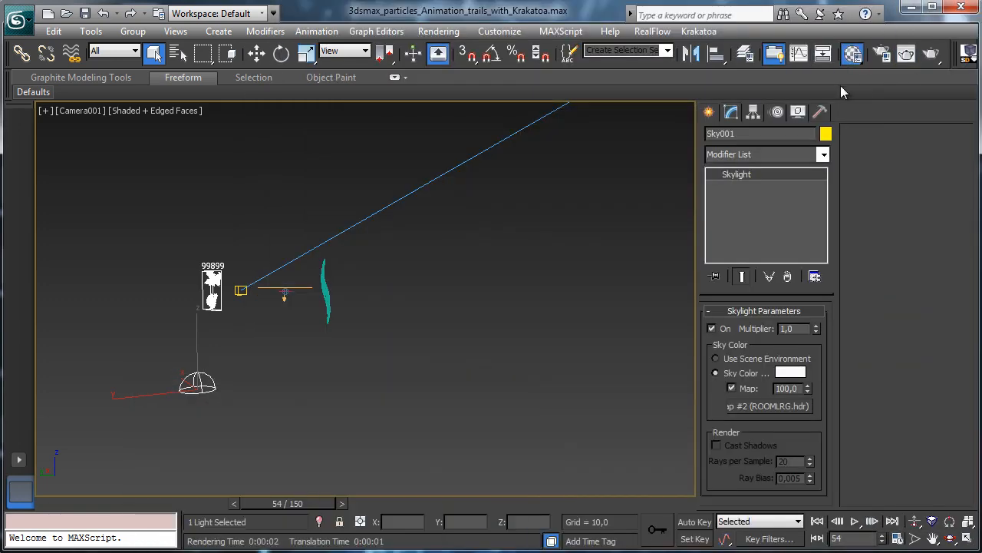
# Set the 02 - Default material's IOR to 25 and turn off its Metal material option
pyautogui.click(851, 54)
pyautogui.doubleClick(248, 458)
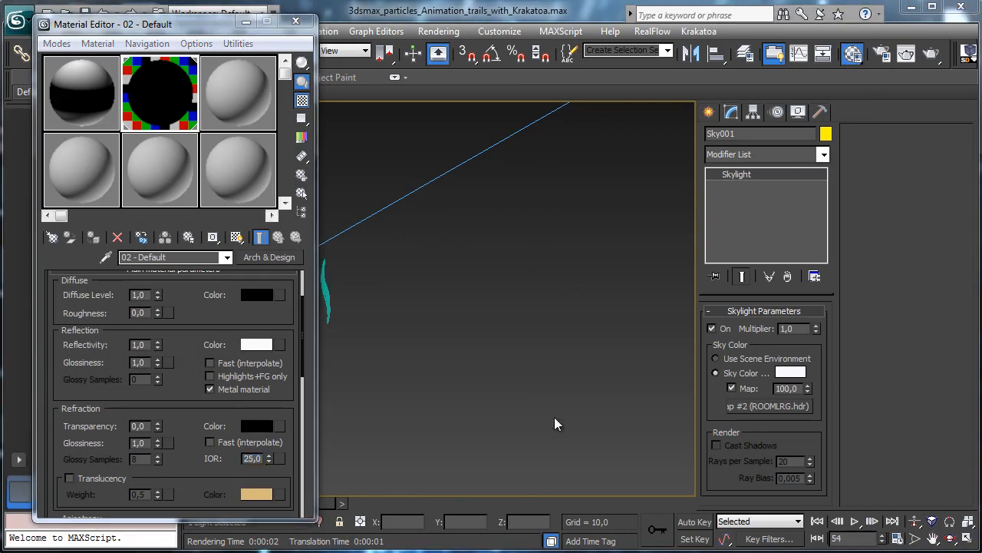
pyautogui.click(225, 391)
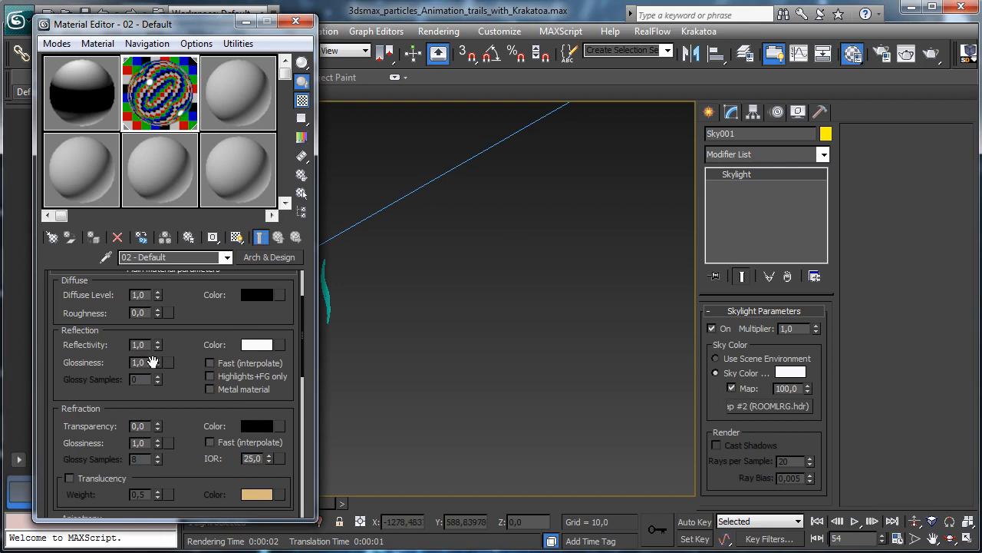
# Set the reflection glossiness to about 0.89 with 8 glossy samples, and lower the anisotropy to about 0.23
pyautogui.moveTo(157, 364); pyautogui.dragTo(156, 372)
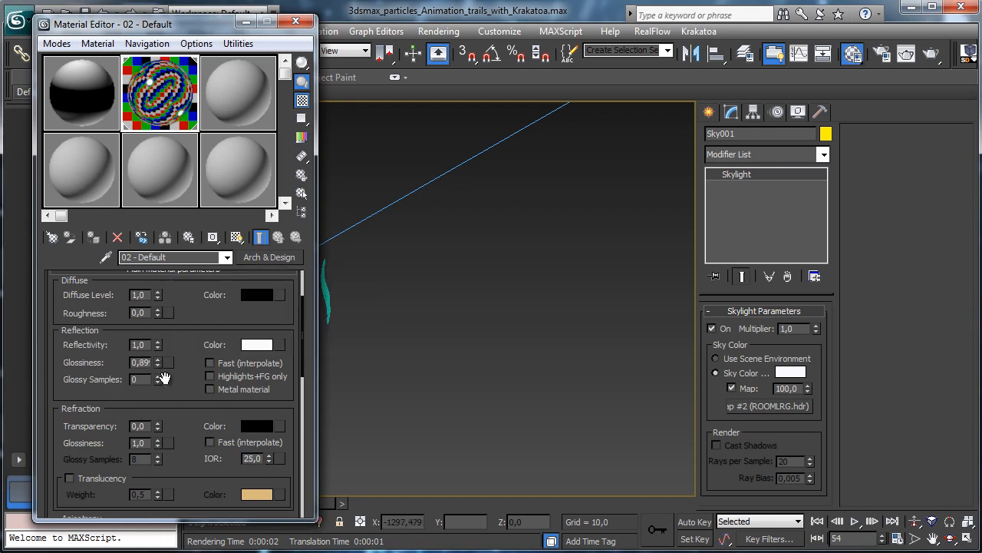
pyautogui.moveTo(199, 416); pyautogui.dragTo(171, 349)
pyautogui.click(144, 317)
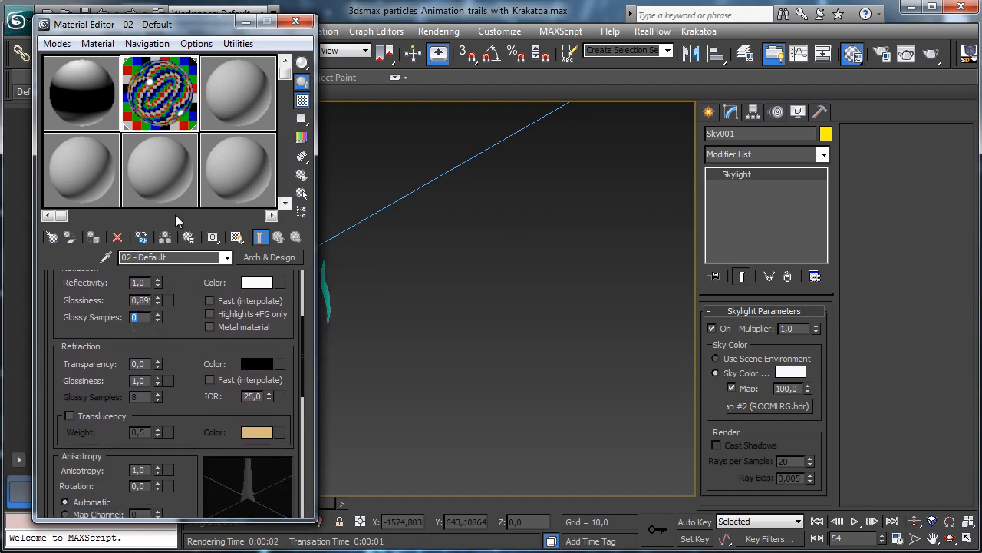
pyautogui.write('8')
pyautogui.press('Return')
pyautogui.moveTo(184, 418); pyautogui.dragTo(182, 272)
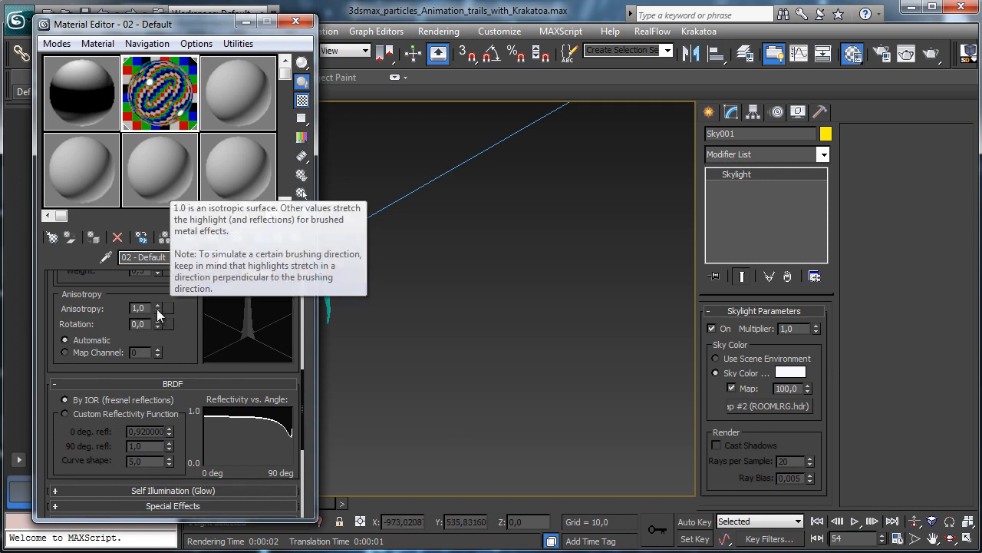
pyautogui.moveTo(158, 312); pyautogui.dragTo(150, 368)
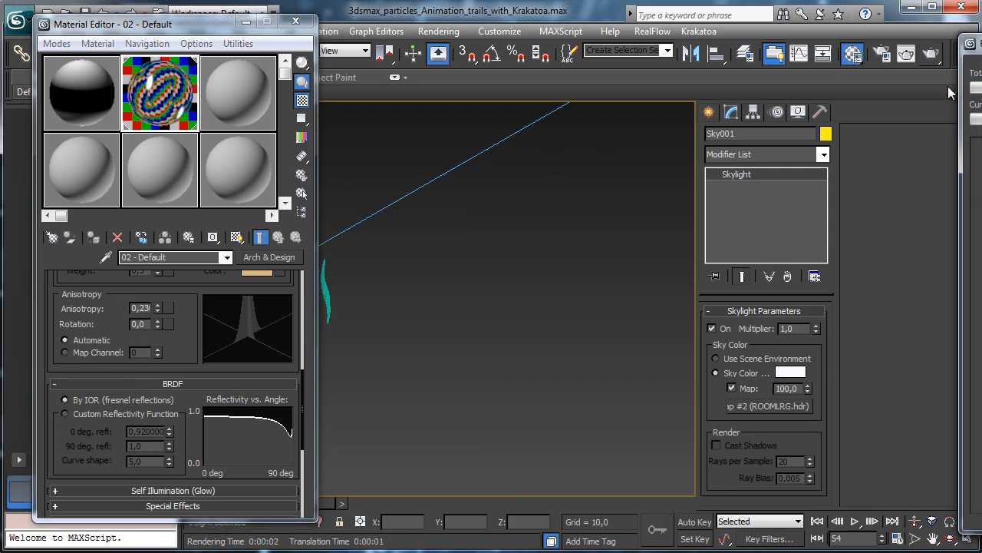
# Render frame 54 with the adjusted material, close the rendered frame, and minimize the Material Editor
pyautogui.click(931, 52)
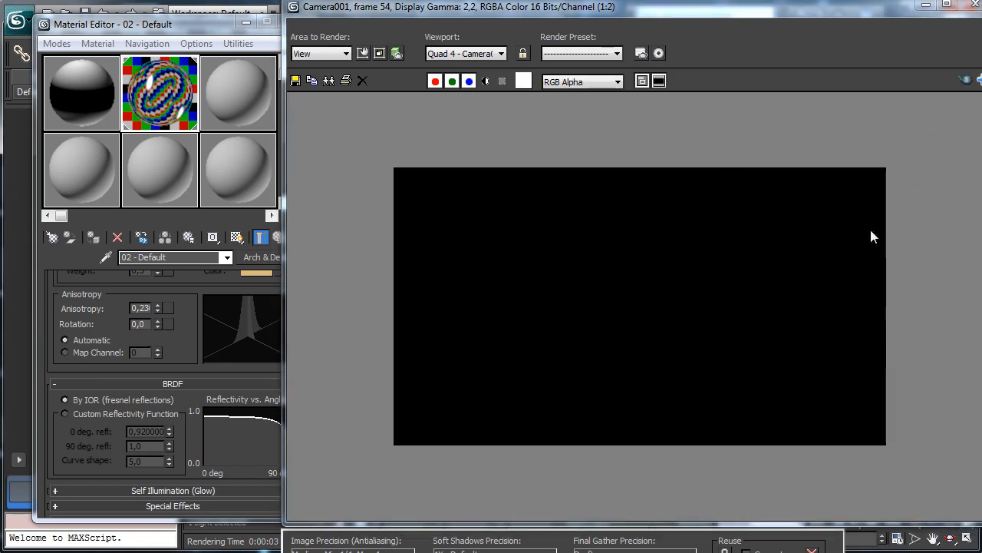
pyautogui.click(974, 5)
pyautogui.click(245, 21)
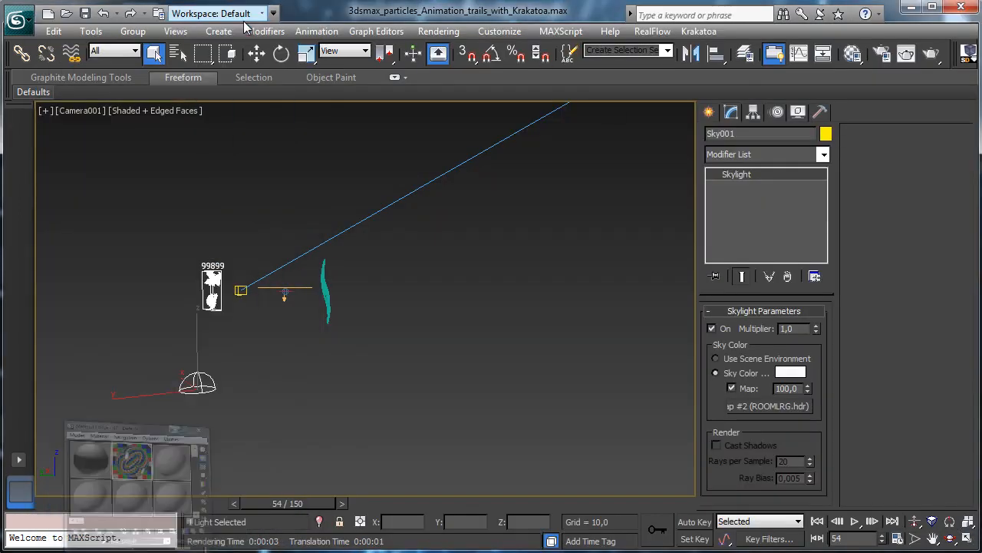
# Place the skylight's ROOMLRG.hdr map in the scene's environment map slot as an instance
pyautogui.click(438, 32)
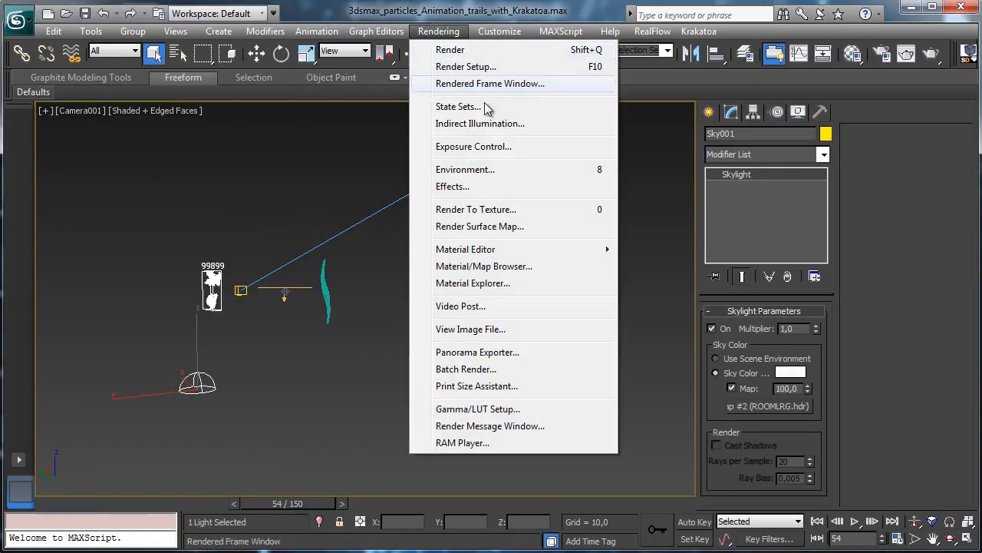
pyautogui.click(495, 148)
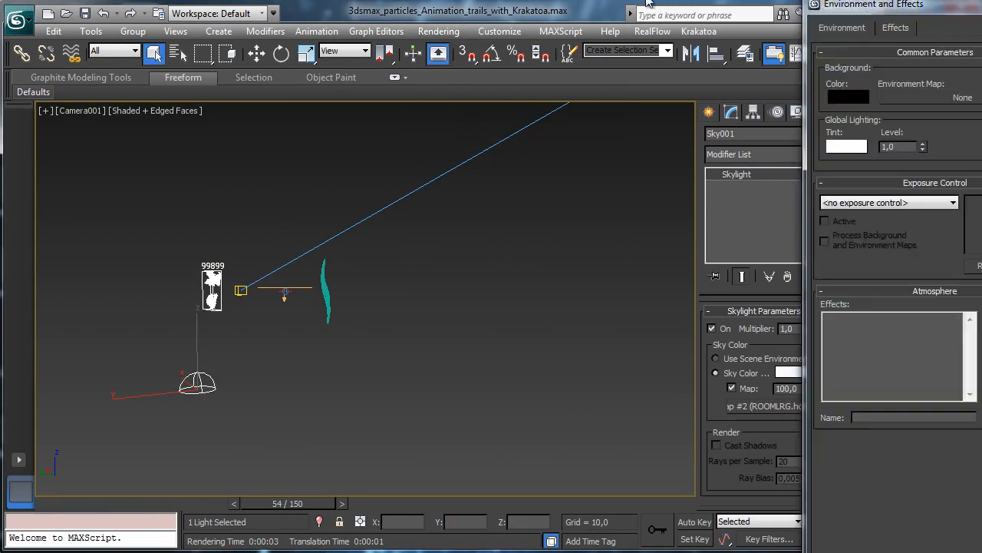
pyautogui.moveTo(145, 0); pyautogui.dragTo(149, 60)
pyautogui.moveTo(779, 407); pyautogui.dragTo(162, 152)
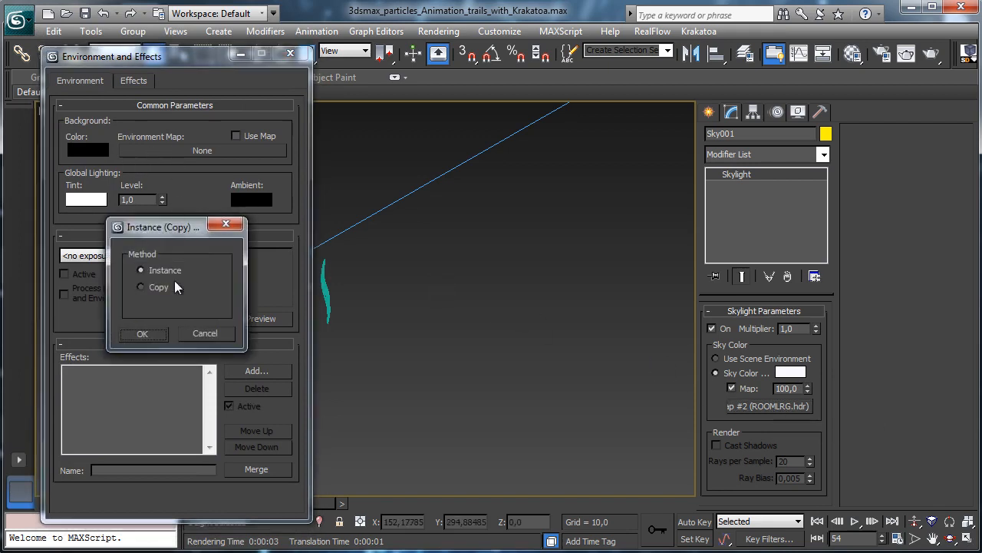
pyautogui.click(143, 333)
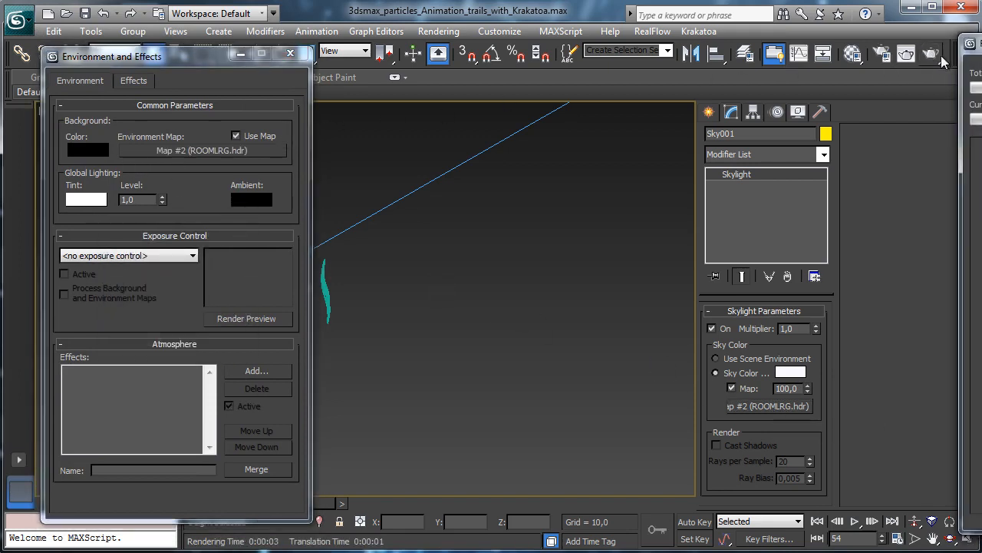
# Render frame 54 to check the environment background, cancel the render, and put the rendered frame away
pyautogui.click(933, 57)
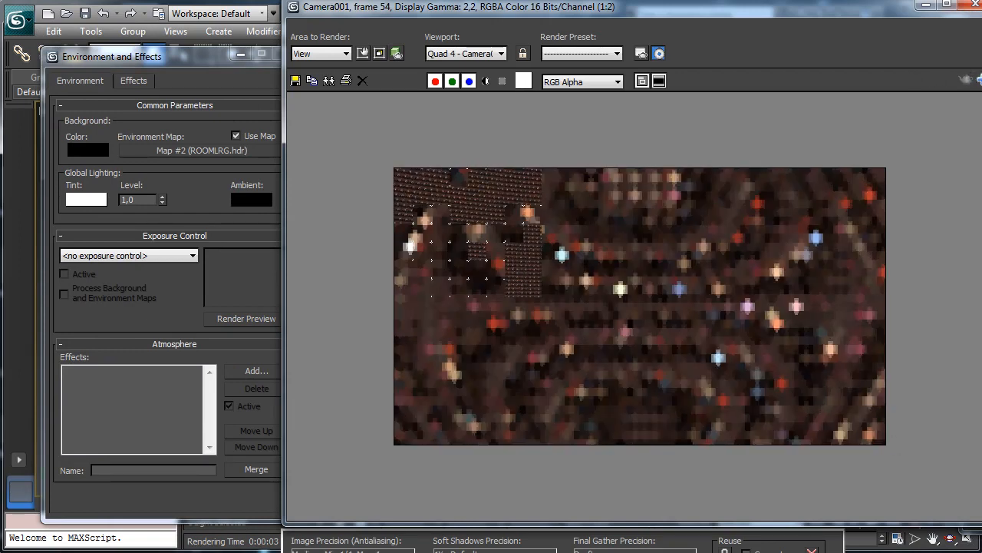
pyautogui.press('Escape')
pyautogui.click(928, 7)
# Place the skylight's HDR map as an instance in the third material slot and set it to Environ with Spherical Environment mapping
pyautogui.click(848, 55)
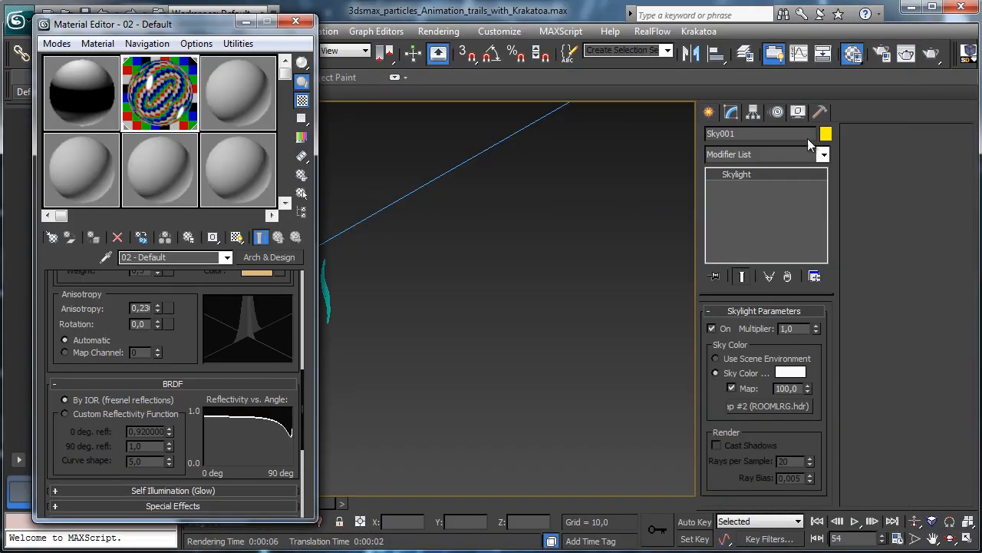
pyautogui.moveTo(754, 409); pyautogui.dragTo(242, 113)
pyautogui.click(141, 317)
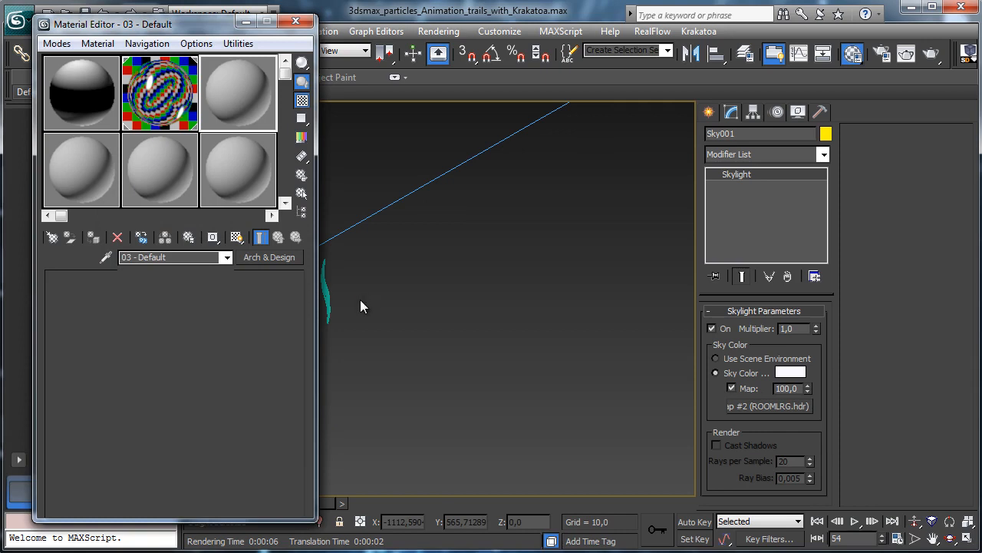
pyautogui.click(121, 299)
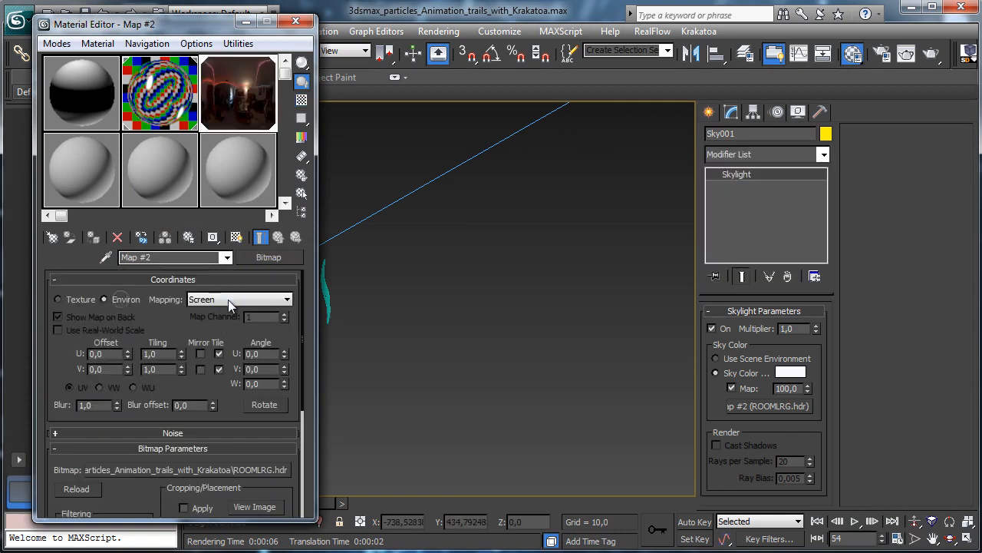
pyautogui.click(230, 300)
pyautogui.click(228, 313)
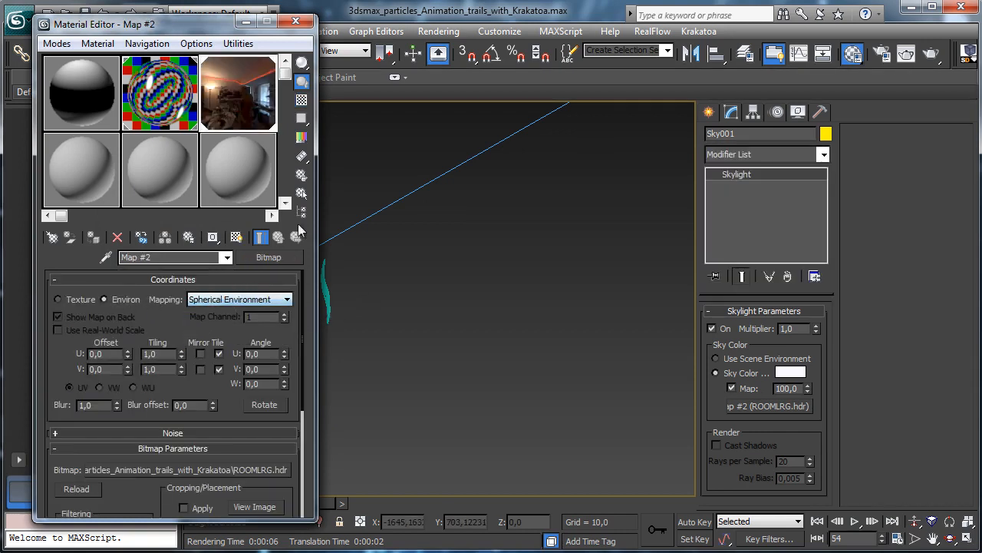
# Render frame 54 with the spherical environment beside the reopened environment settings, and zoom in on the knife
pyautogui.press('8')
pyautogui.moveTo(305, 21); pyautogui.dragTo(806, 32)
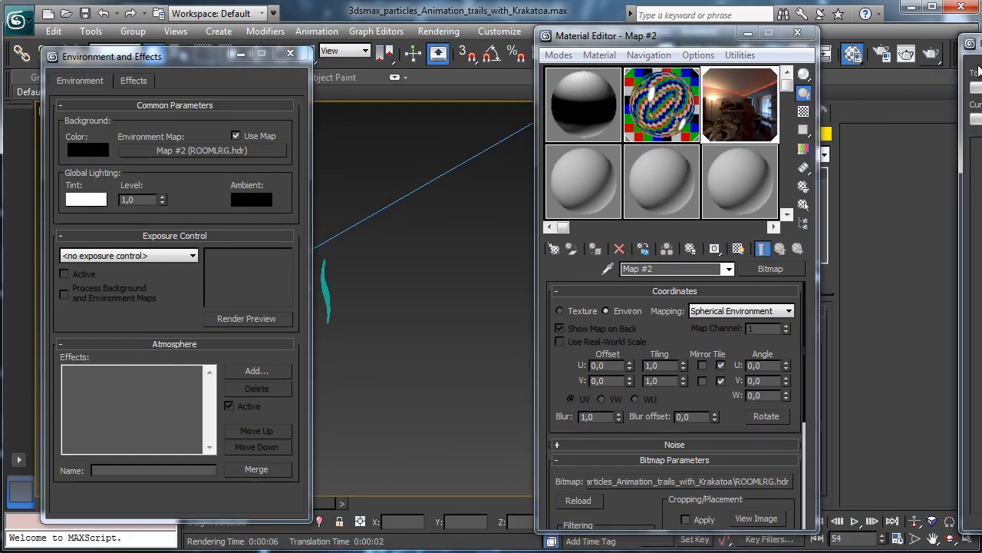
pyautogui.click(934, 59)
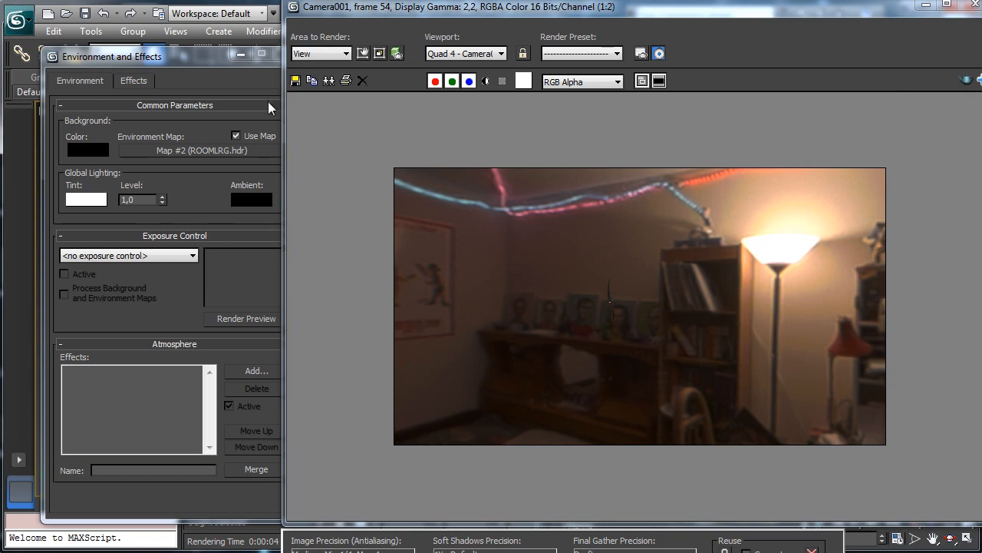
pyautogui.keyDown('ctrl'); pyautogui.click(618, 315); pyautogui.keyUp('ctrl')
pyautogui.keyDown('ctrl'); pyautogui.click(622, 318); pyautogui.keyUp('ctrl')
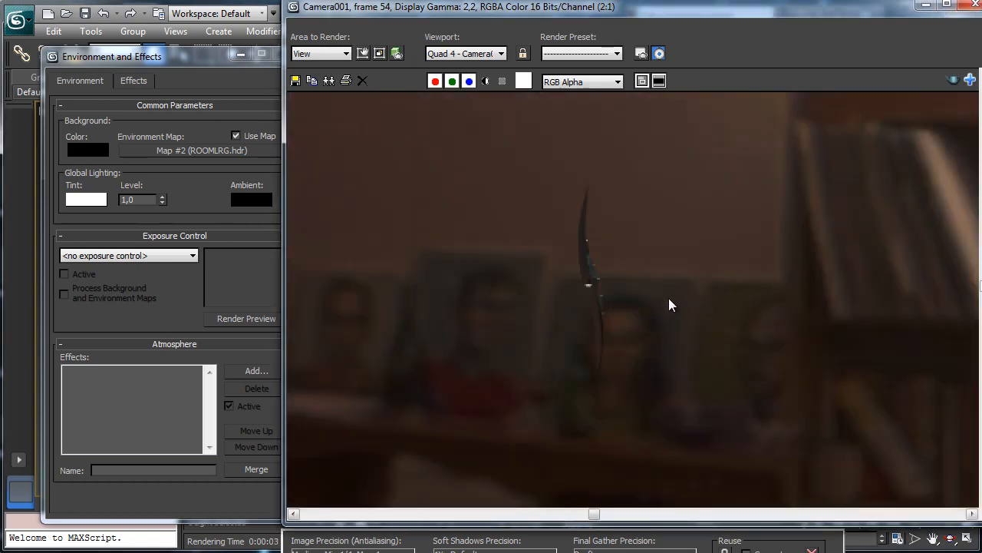
pyautogui.click(929, 5)
# Set the HDR map's output RGB Level to 4 and render frame 54 to check the brightness
pyautogui.scroll(-5, 729, 396)
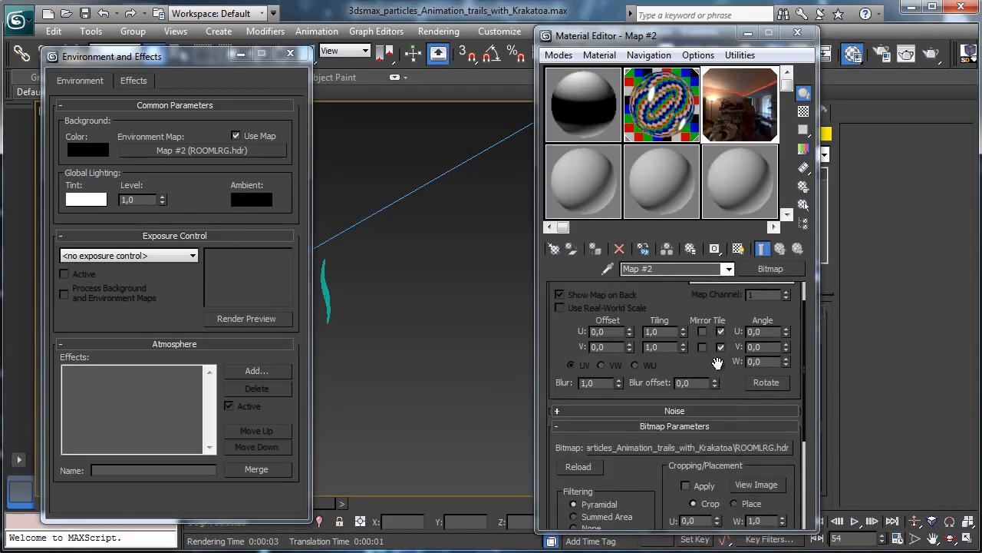
pyautogui.click(758, 521)
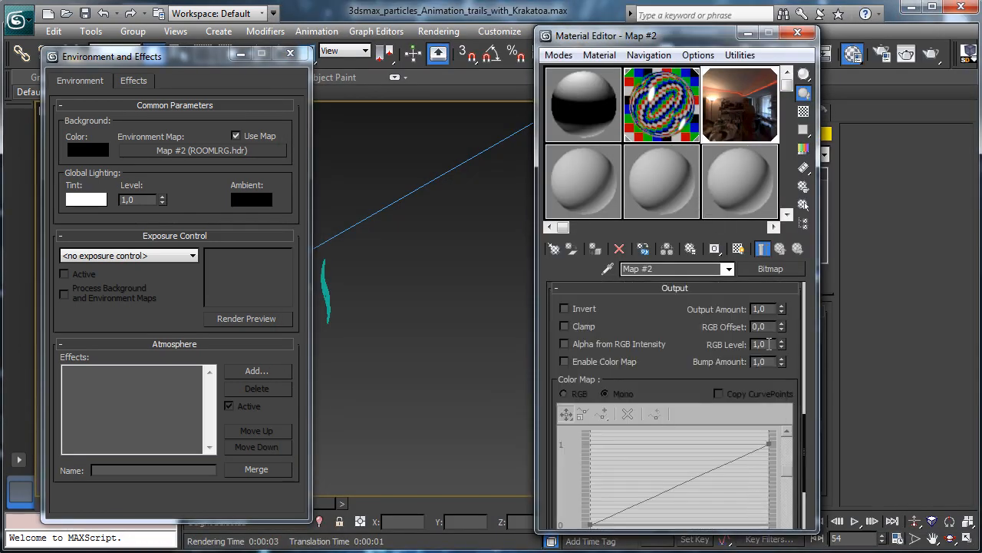
pyautogui.write('2')
pyautogui.press('Return')
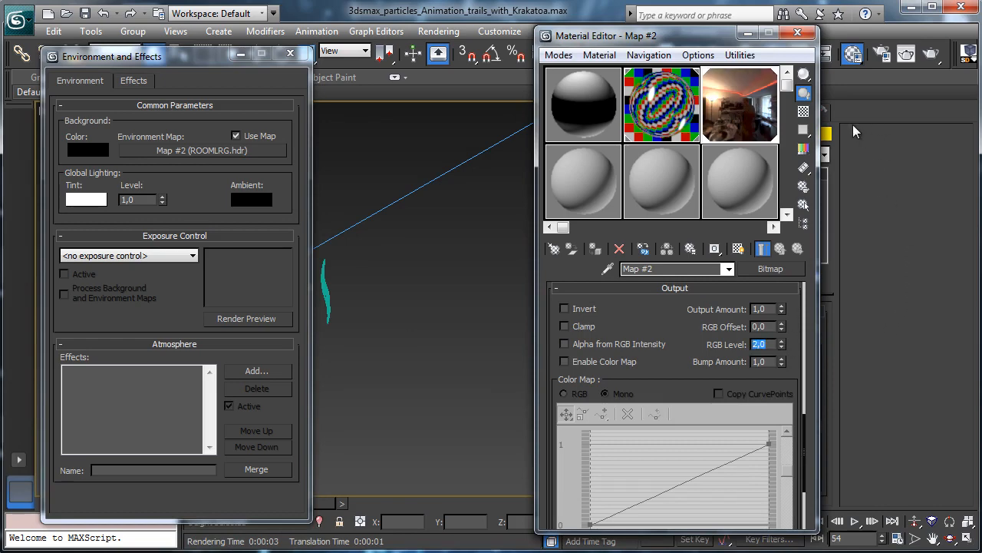
pyautogui.write('4')
pyautogui.press('Return')
pyautogui.click(932, 53)
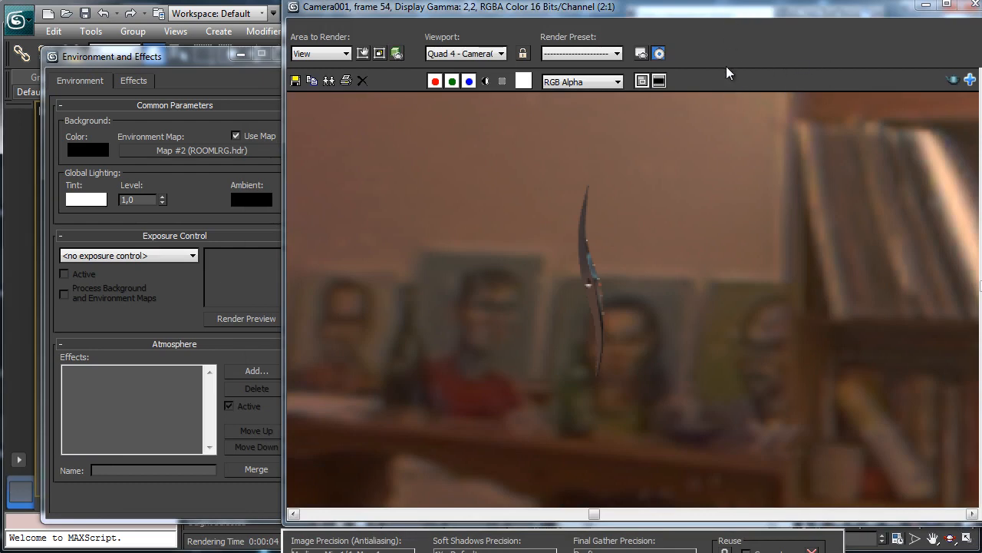
pyautogui.click(924, 4)
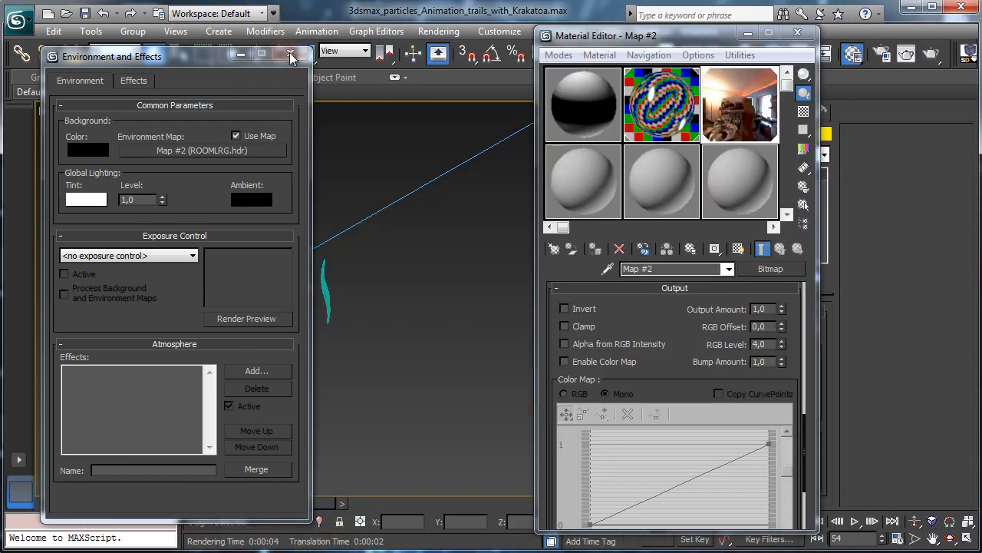
# Set the samples per pixel to minimum 1 and maximum 16, the filter size to 1,5, and the Final Gather precision preset to Medium
pyautogui.click(884, 55)
pyautogui.click(883, 54)
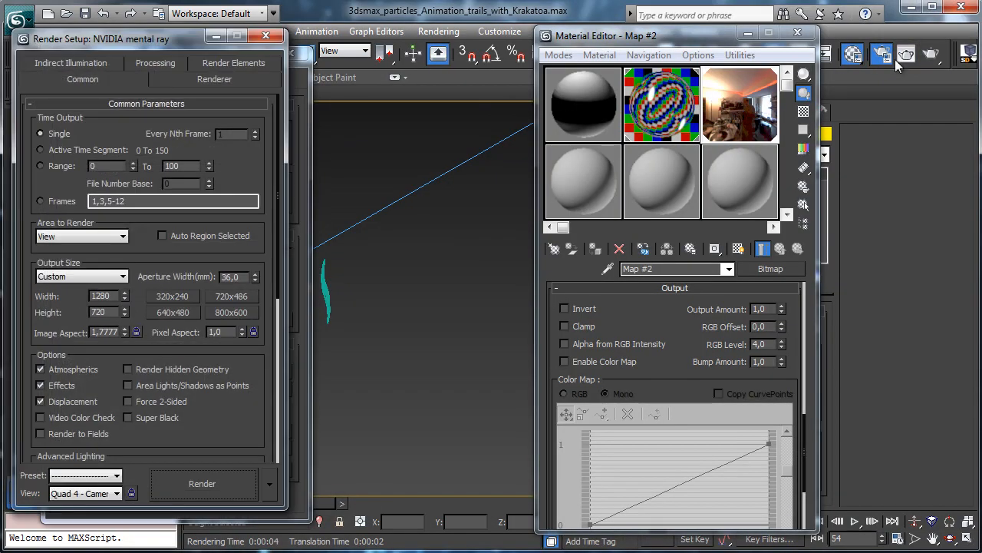
pyautogui.click(186, 80)
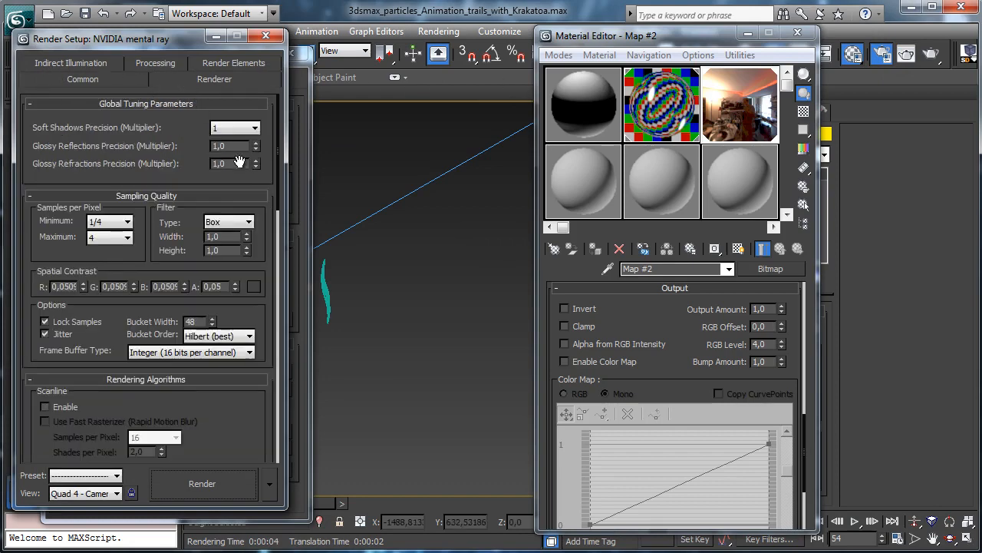
pyautogui.click(111, 238)
pyautogui.click(105, 302)
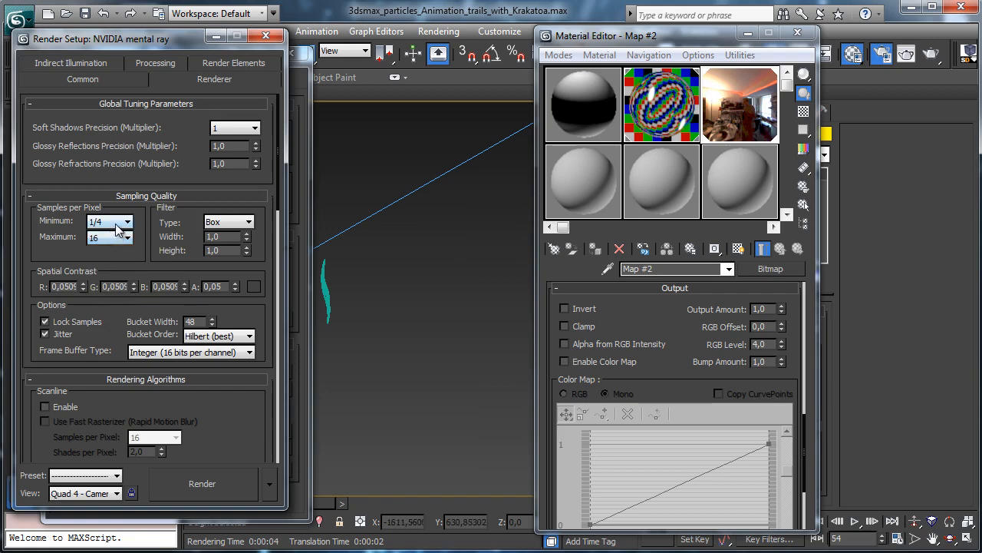
pyautogui.click(115, 222)
pyautogui.click(111, 263)
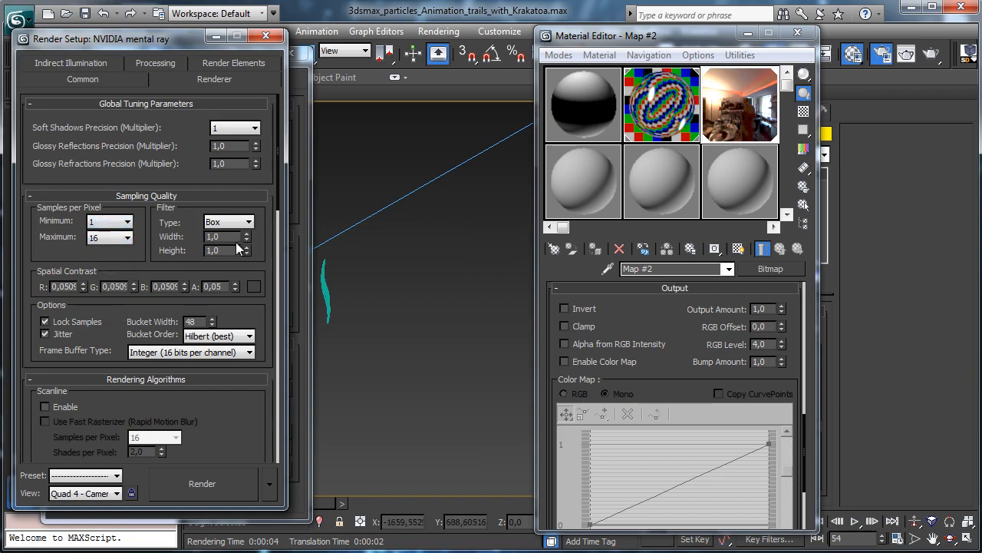
pyautogui.write('1,5')
pyautogui.click(100, 66)
pyautogui.moveTo(47, 167); pyautogui.dragTo(96, 172)
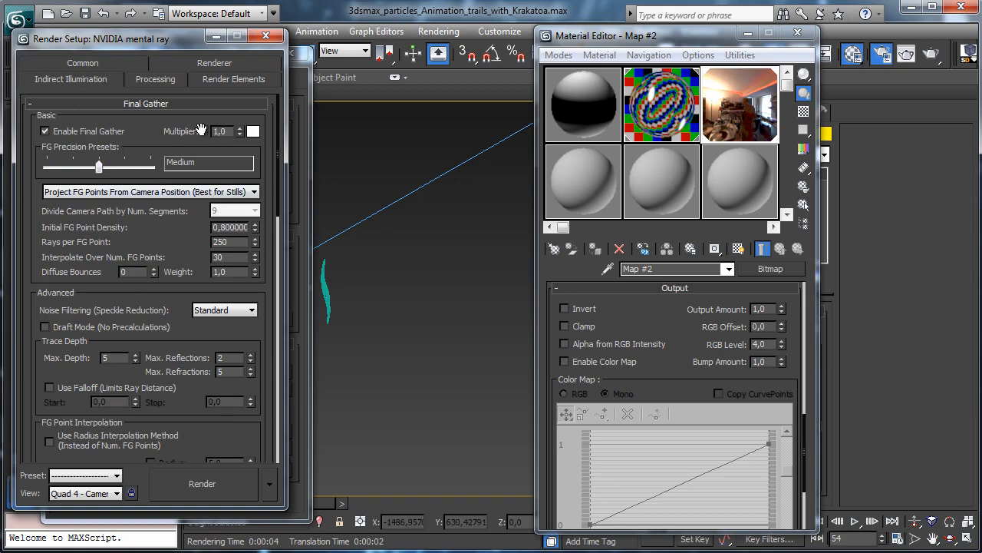
# Render frame 54 with the higher quality settings, zoom out to inspect the result, and save the scene
pyautogui.click(83, 63)
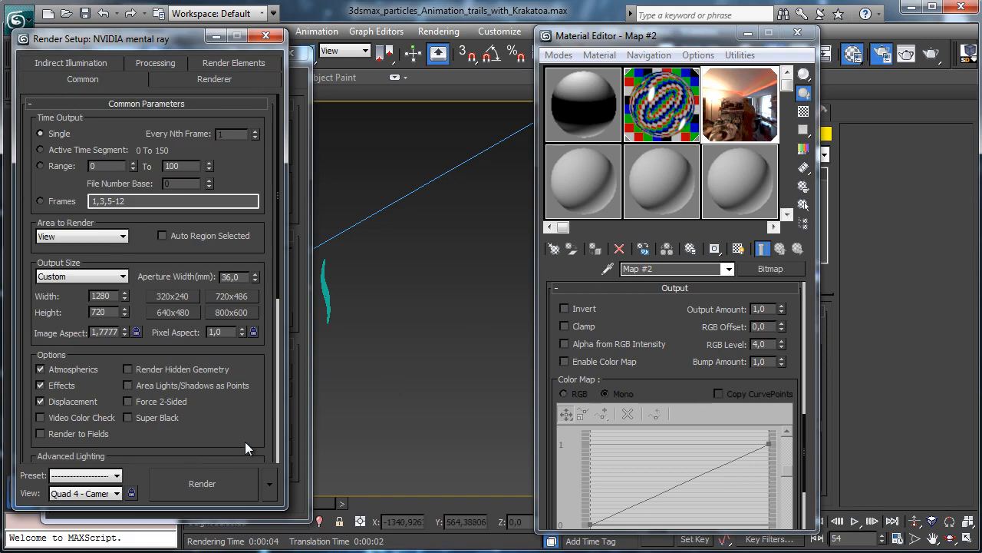
pyautogui.click(235, 480)
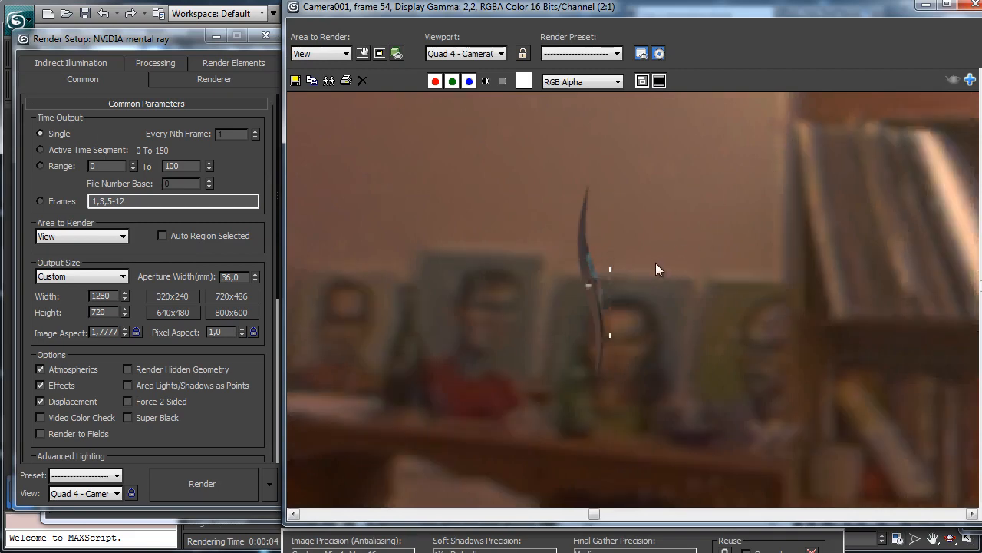
pyautogui.keyDown('ctrl'); pyautogui.rightClick(673, 250); pyautogui.keyUp('ctrl')
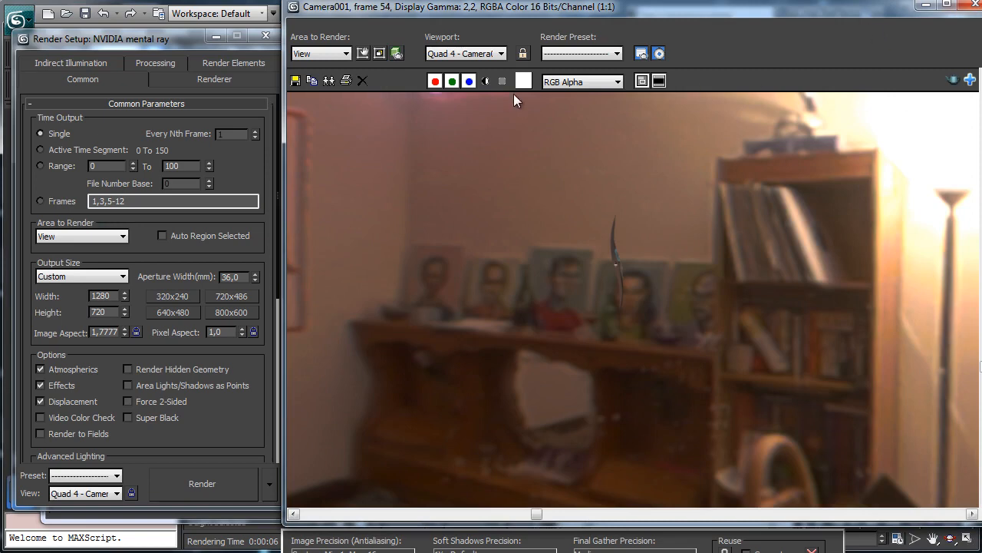
pyautogui.click(924, 7)
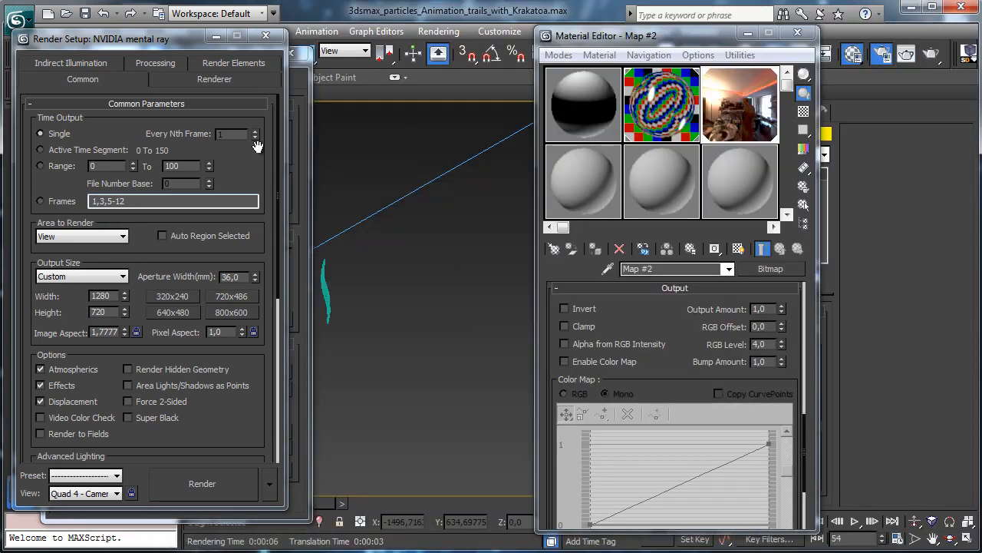
pyautogui.click(83, 14)
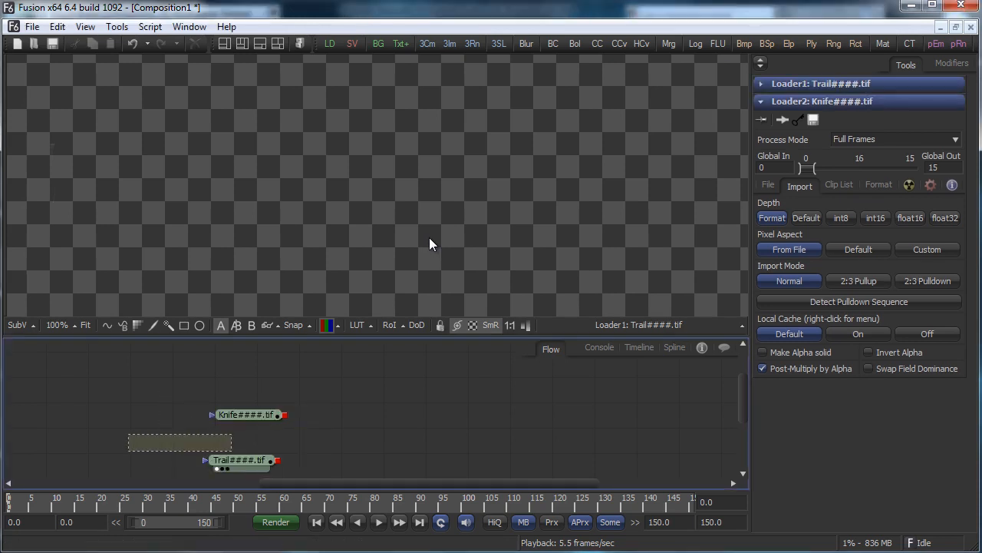
# In Fusion, move the Knife and Trail loader nodes together further left in the flow
pyautogui.moveTo(158, 375); pyautogui.dragTo(306, 476)
pyautogui.moveTo(240, 461); pyautogui.dragTo(115, 442)
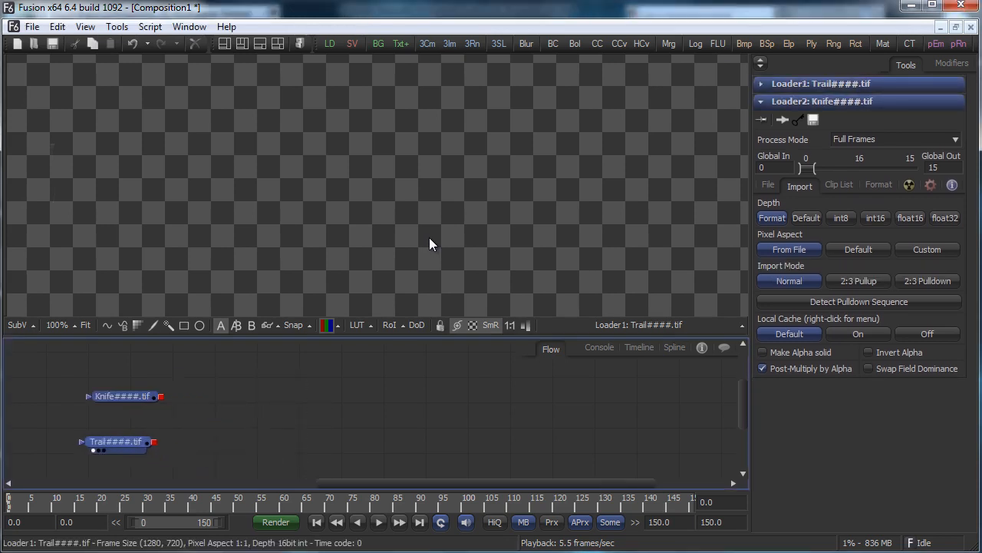
pyautogui.click(196, 426)
# Review the Knife loader's file settings, fit the image to the viewer, and play back the Trail sequence
pyautogui.click(122, 396)
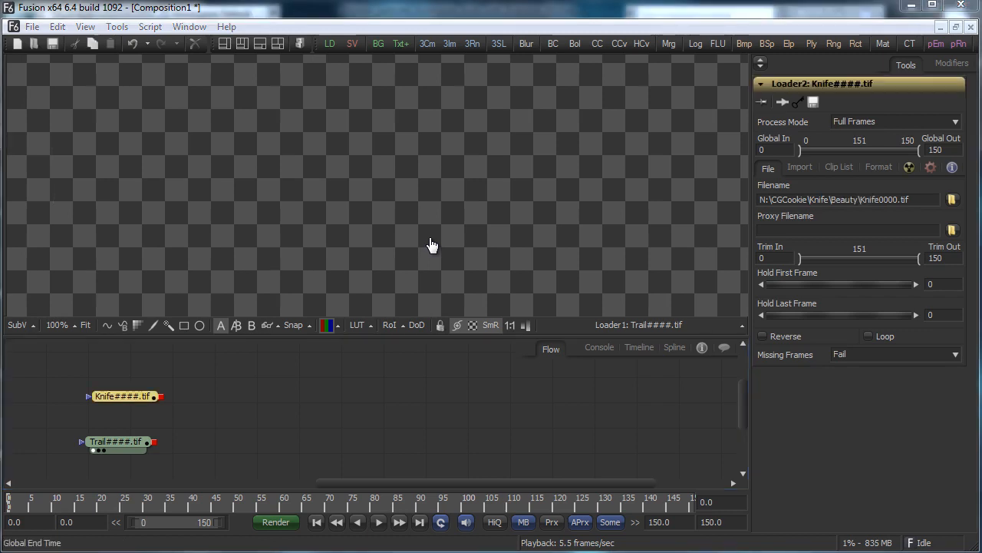
pyautogui.click(61, 325)
pyautogui.click(60, 295)
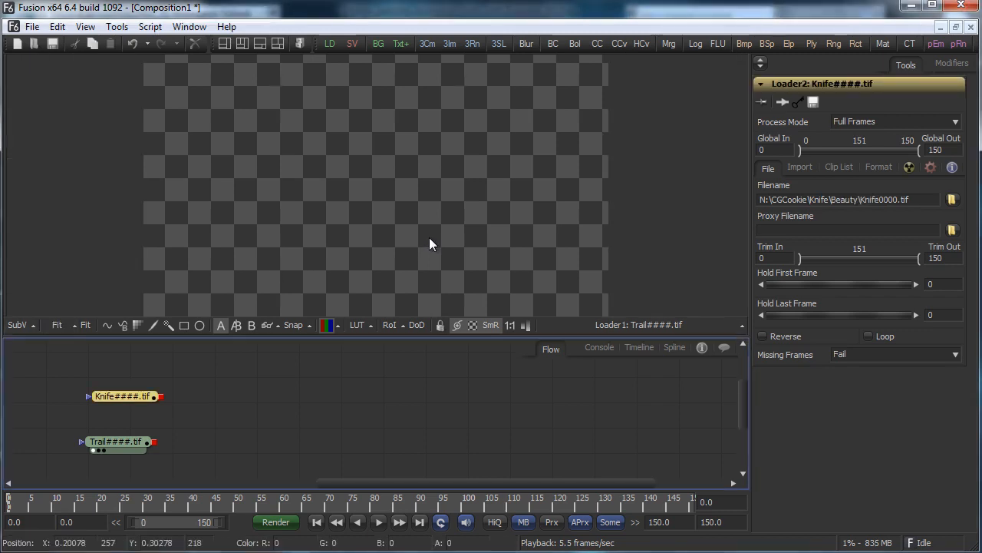
pyautogui.click(117, 442)
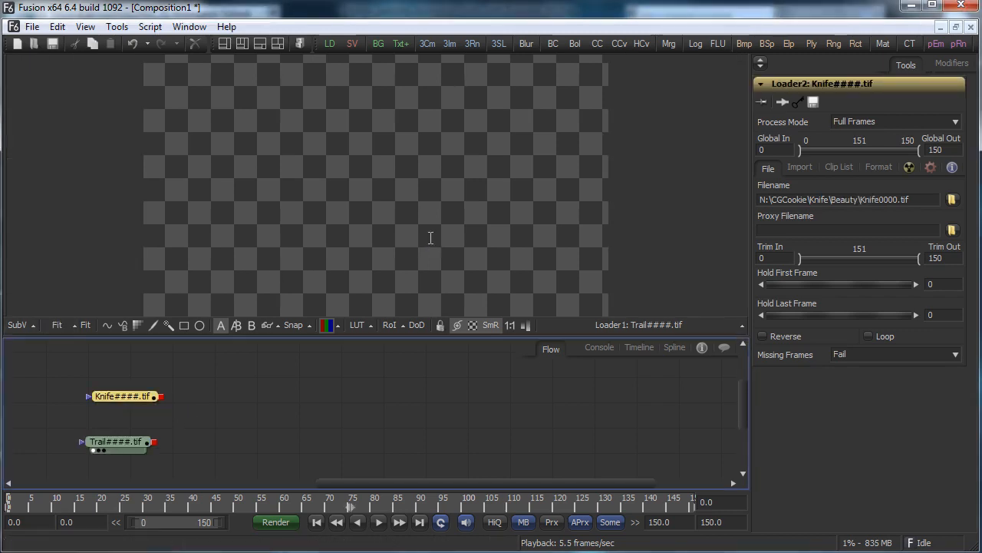
pyautogui.press('space')
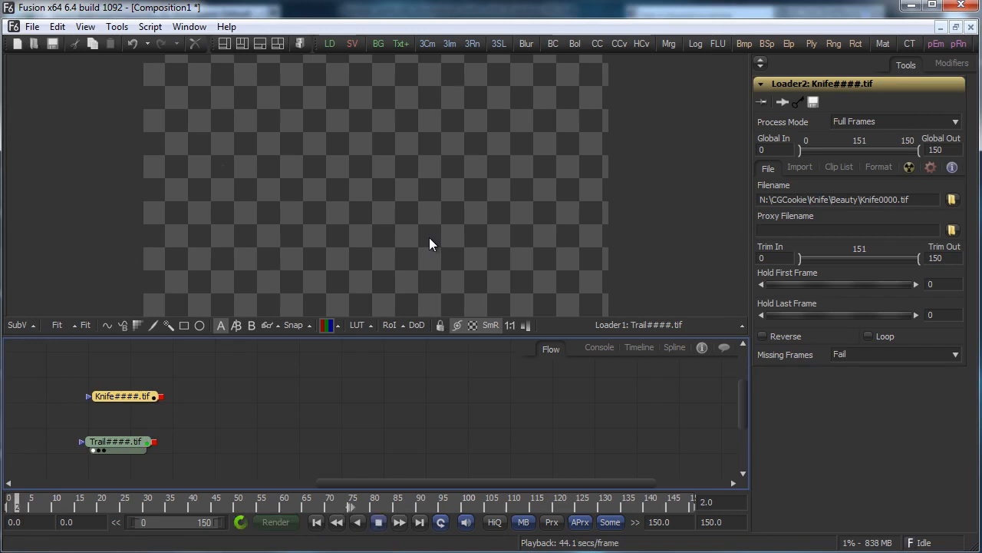
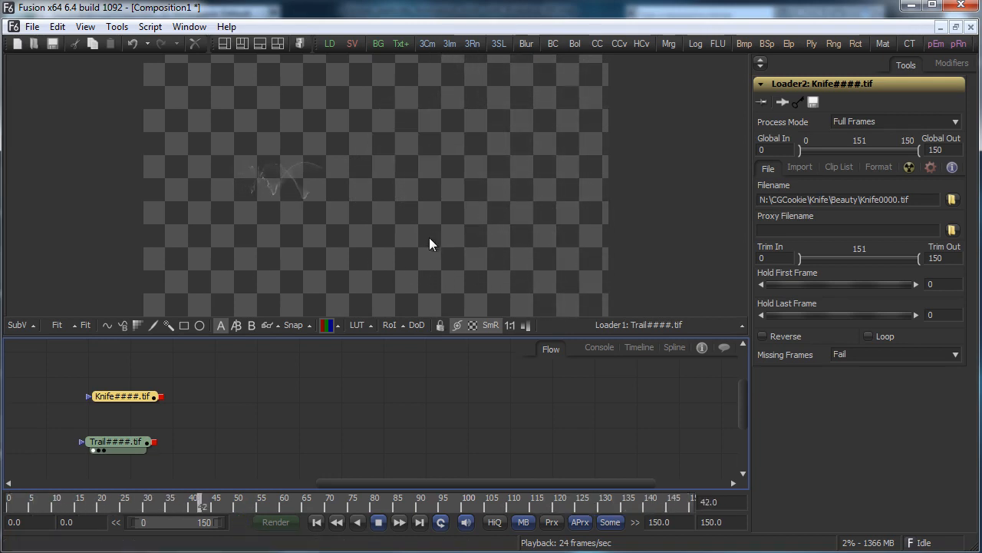
# Stop playback, return to frame 0, view the Knife loader and enable Post-Multiply by Alpha in its import settings
pyautogui.press('space')
pyautogui.moveTo(310, 503); pyautogui.dragTo(8, 503)
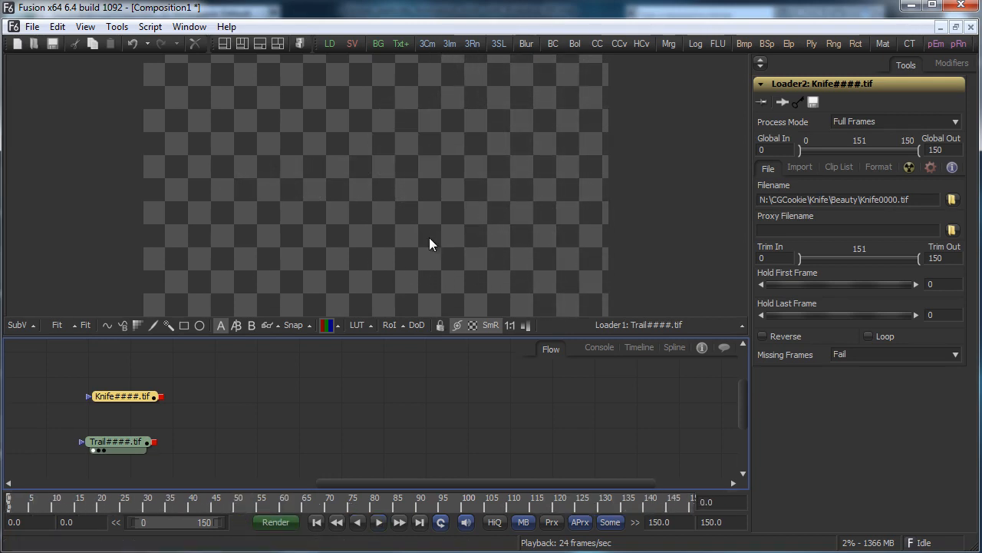
pyautogui.moveTo(123, 397); pyautogui.dragTo(377, 205)
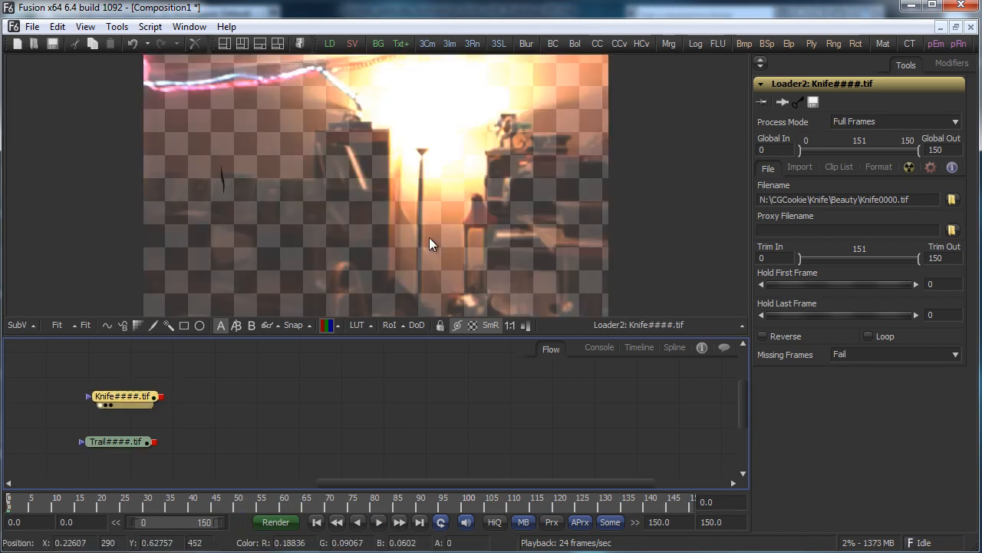
pyautogui.click(799, 167)
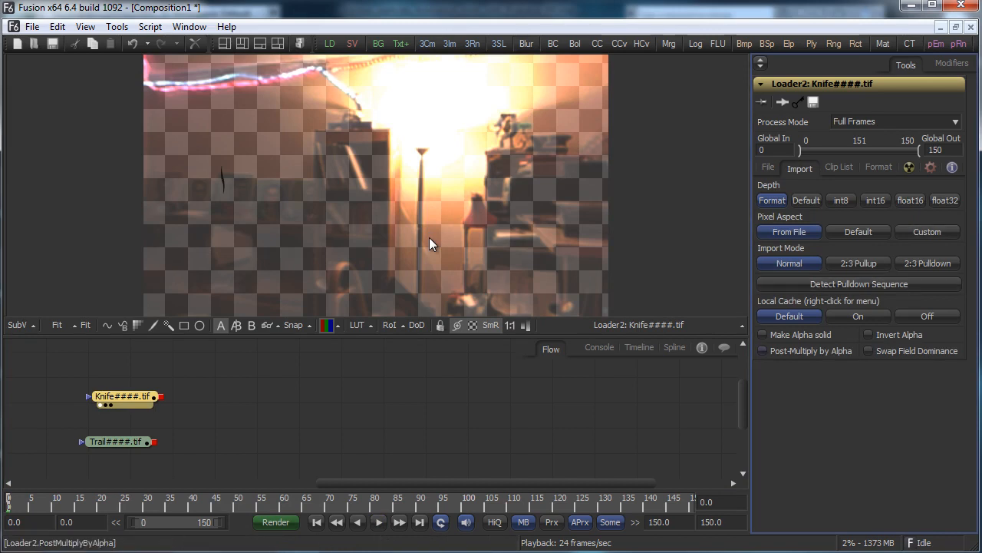
pyautogui.click(762, 351)
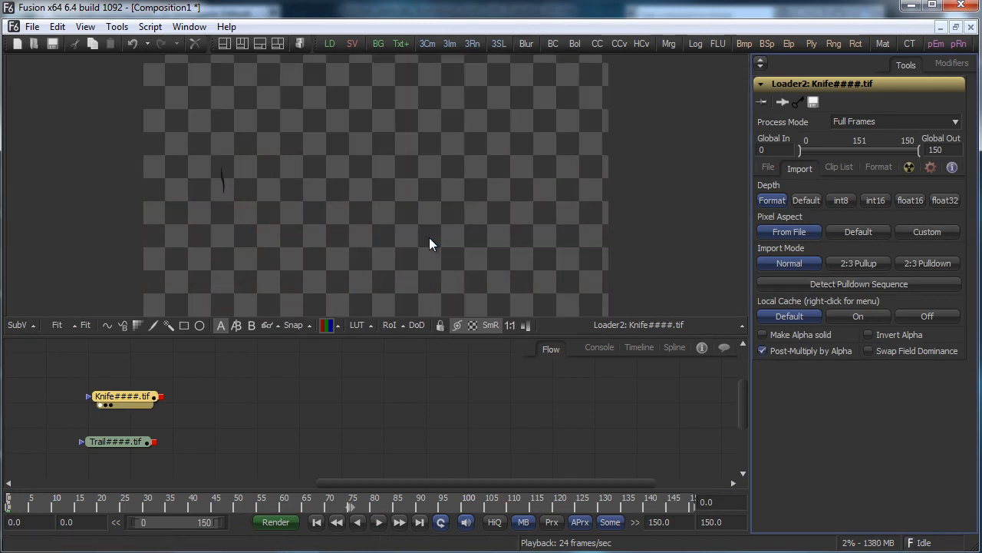
# Play back the Knife sequence in an enlarged viewer and stop the playback
pyautogui.press('space')
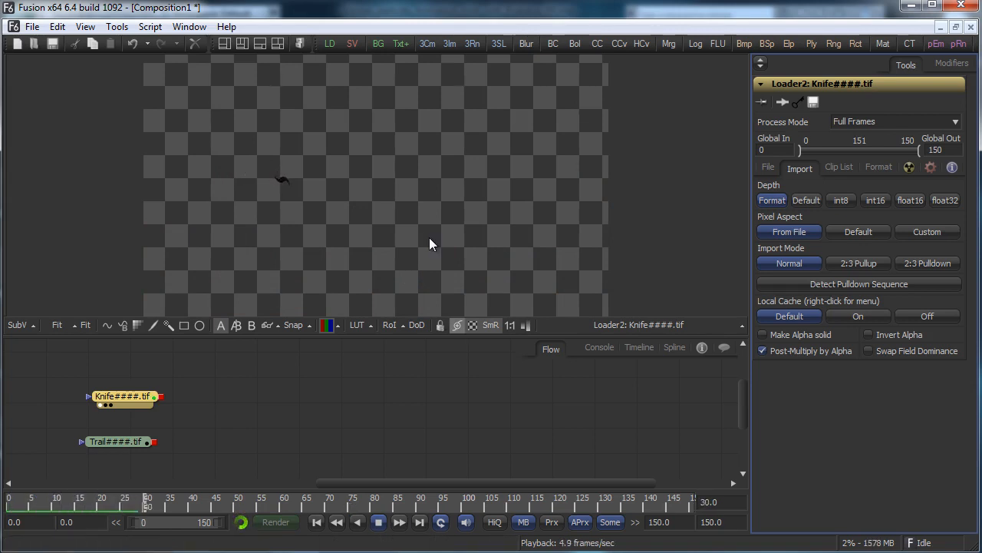
pyautogui.moveTo(458, 336); pyautogui.dragTo(458, 375)
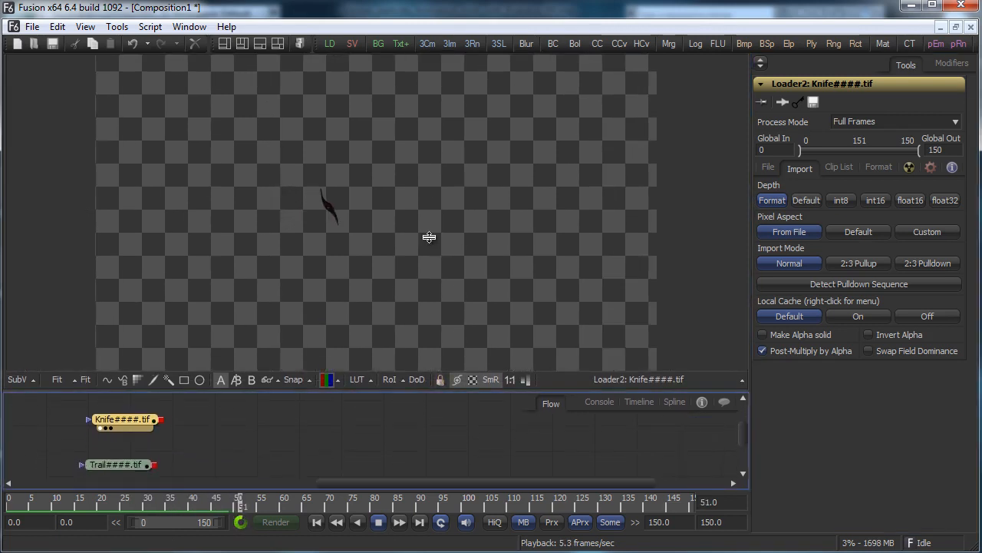
pyautogui.moveTo(460, 390); pyautogui.dragTo(461, 382)
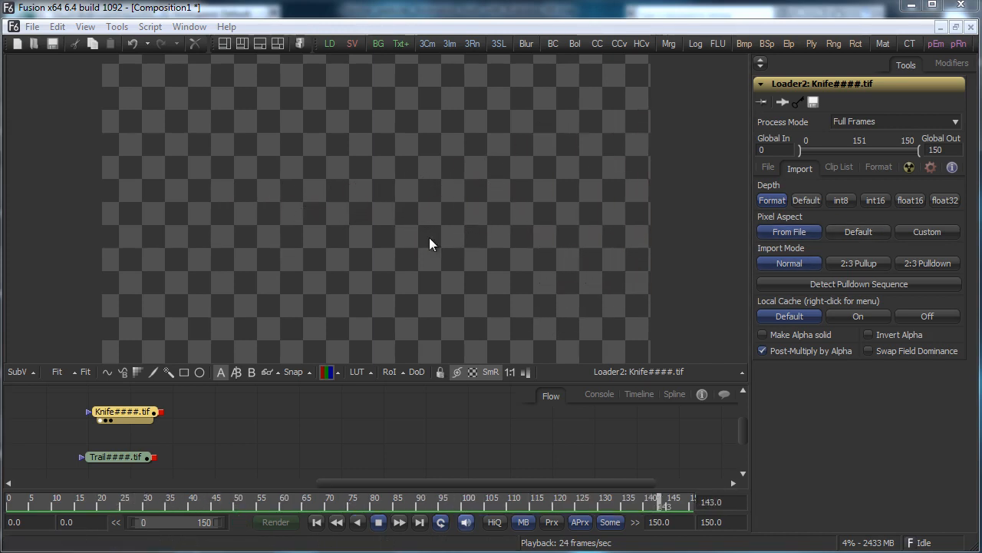
pyautogui.press('space')
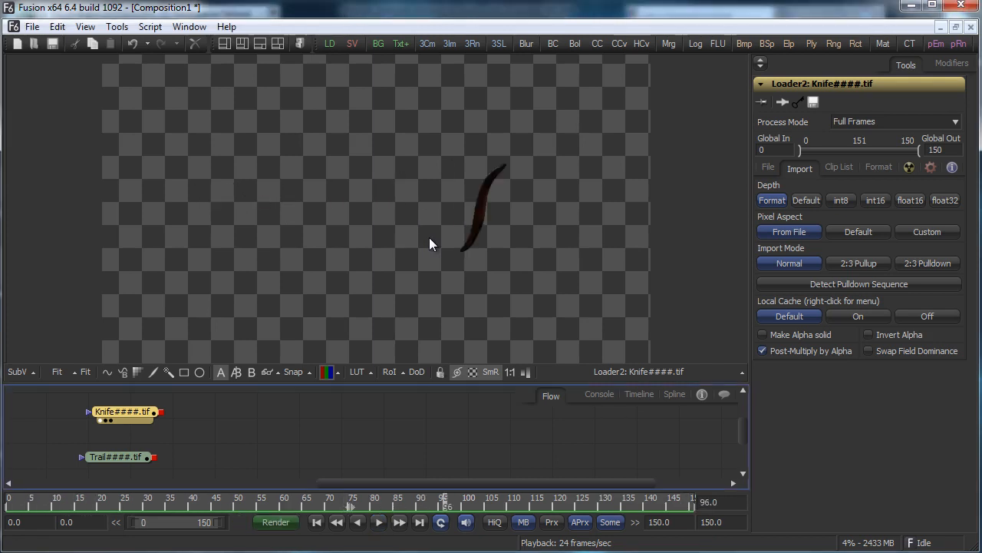
# Step back and forth through the Knife frames around 96 to 112 to examine the knife's rotation, ending on frame 107
pyautogui.press(']')
pyautogui.press(']')
pyautogui.press('[')
pyautogui.press('[')
pyautogui.press('[')
pyautogui.press('[')
pyautogui.press('[')
pyautogui.press('[')
pyautogui.press('[')
pyautogui.press('[')
pyautogui.press('[')
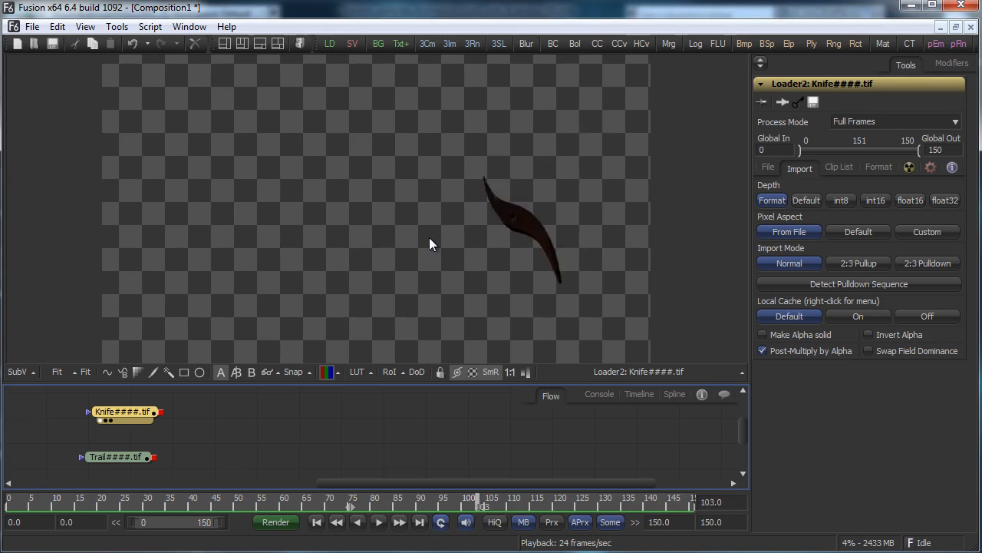
pyautogui.press(']')
pyautogui.press(']')
pyautogui.press(']')
pyautogui.press(']')
pyautogui.press(']')
pyautogui.press('[')
pyautogui.press(']')
pyautogui.press(']')
pyautogui.press(']')
pyautogui.press(']')
pyautogui.press(']')
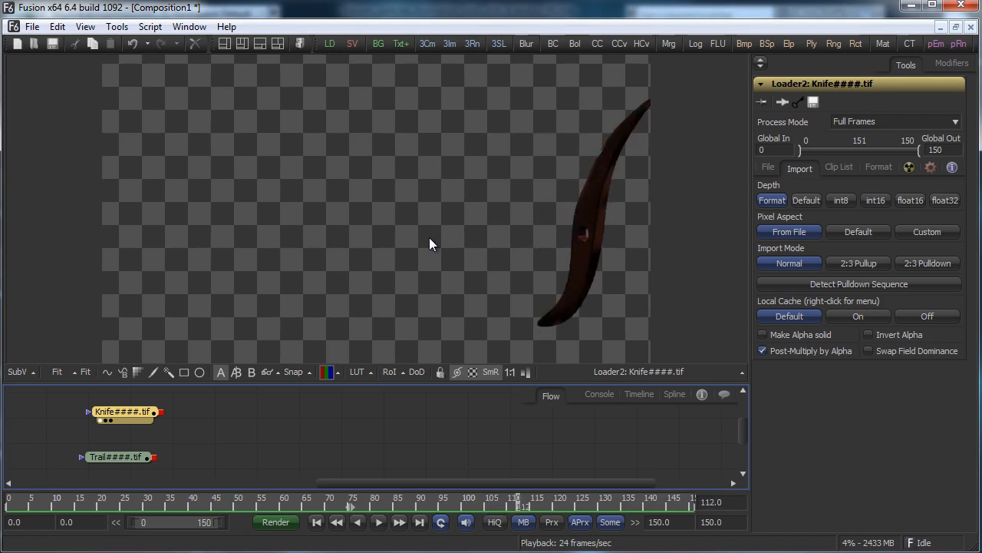
pyautogui.press('[')
pyautogui.press('[')
pyautogui.press('[')
pyautogui.press('[')
pyautogui.press('[')
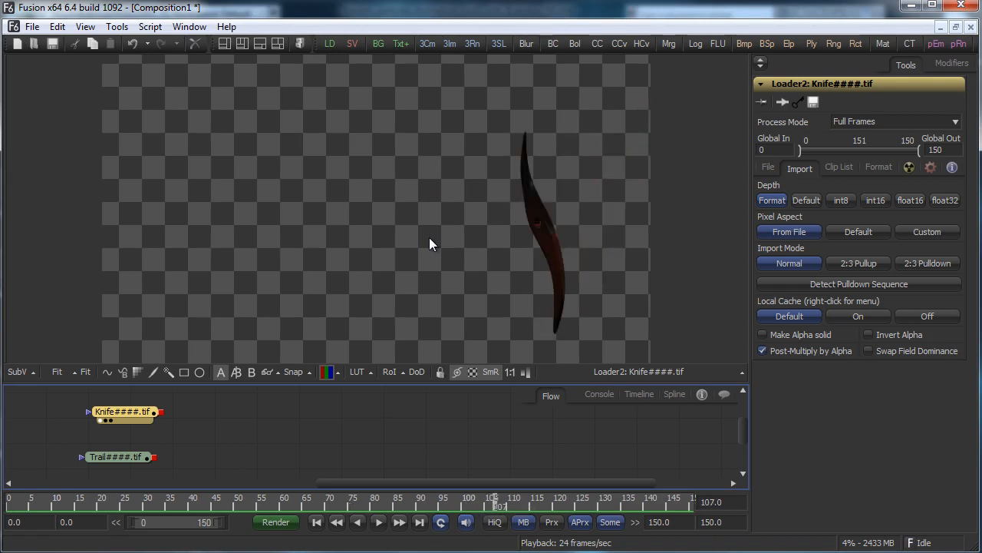
# Add a Color Corrector tool, feed the Knife loader's output into it and show its result in the viewer
pyautogui.rightClick(211, 409)
pyautogui.moveTo(241, 414)
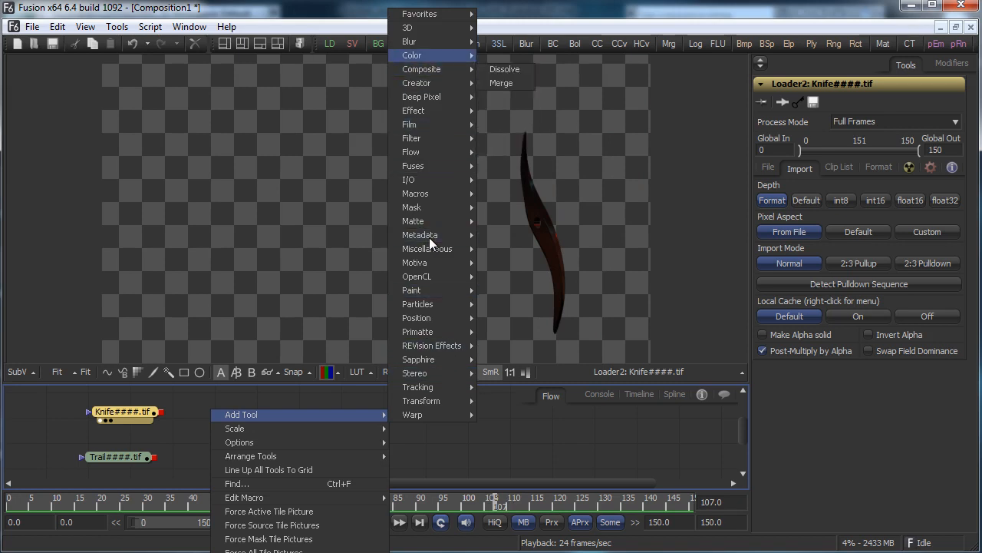
pyautogui.press('Right')
pyautogui.press('Down')
pyautogui.press('Down')
pyautogui.press('Down')
pyautogui.press('Up')
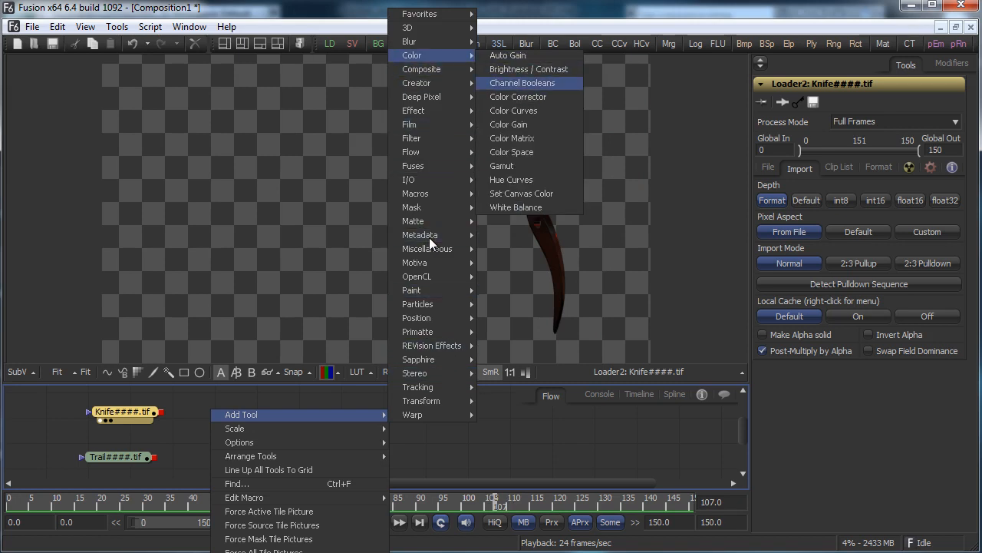
pyautogui.press('Down')
pyautogui.press('Return')
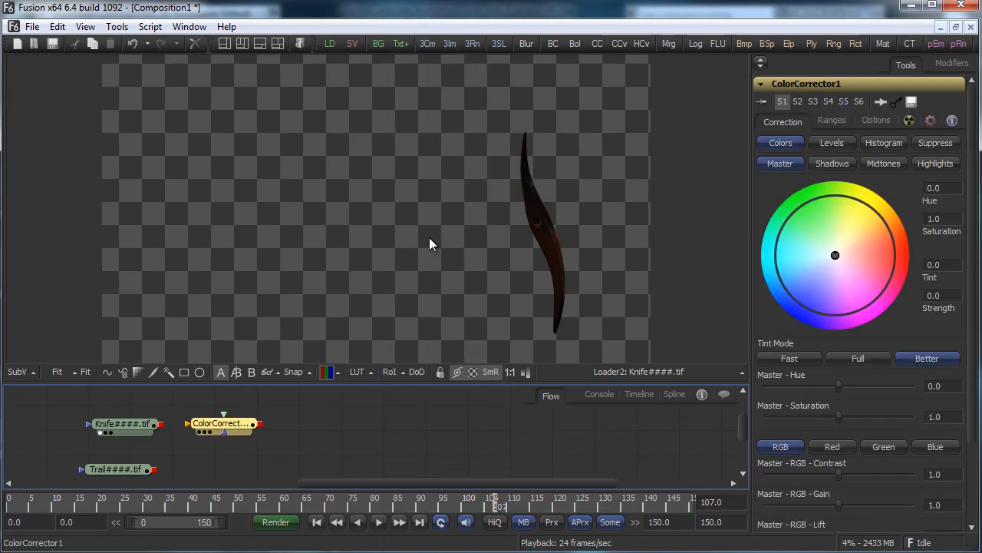
pyautogui.moveTo(161, 424)
pyautogui.mouseDown()
pyautogui.moveTo(190, 423)
pyautogui.moveTo(324, 308)
pyautogui.mouseUp()
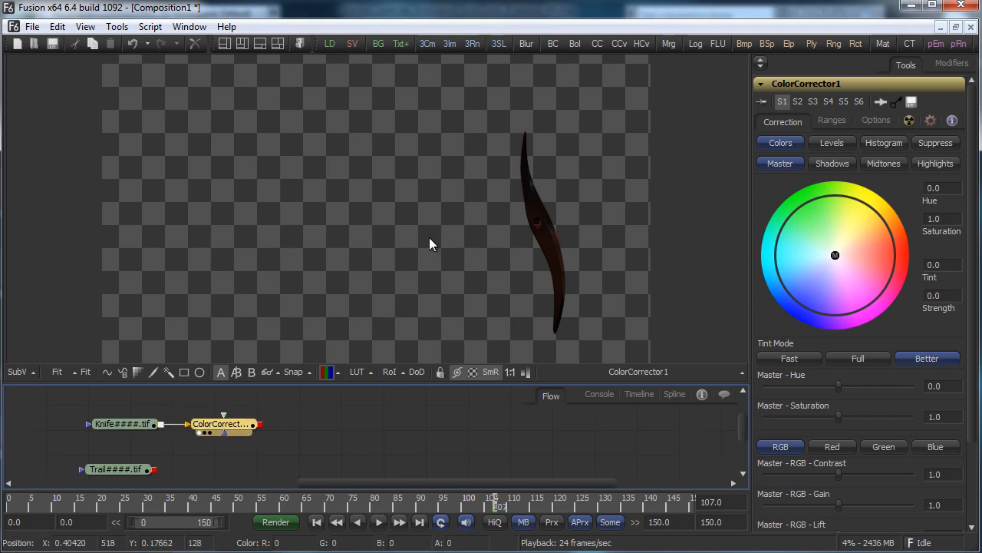
# Try a master RGB gain of about 2.2 with raised lift and brightness, and set lift and brightness back to 0
pyautogui.moveTo(972, 261); pyautogui.dragTo(972, 318)
pyautogui.moveTo(839, 430)
pyautogui.mouseDown()
pyautogui.moveTo(861, 431)
pyautogui.moveTo(847, 461)
pyautogui.mouseUp()
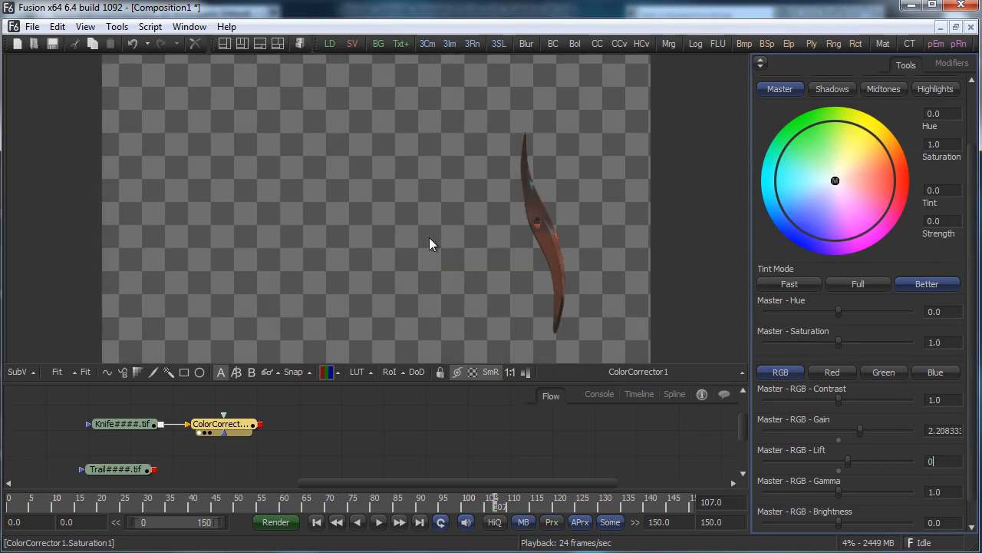
pyautogui.press('Tab')
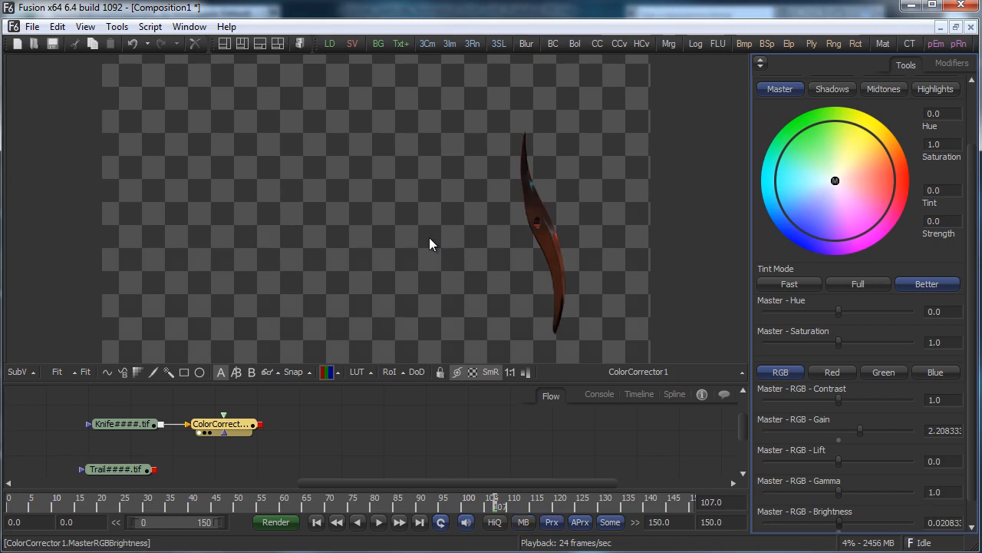
pyautogui.moveTo(839, 523); pyautogui.dragTo(845, 523)
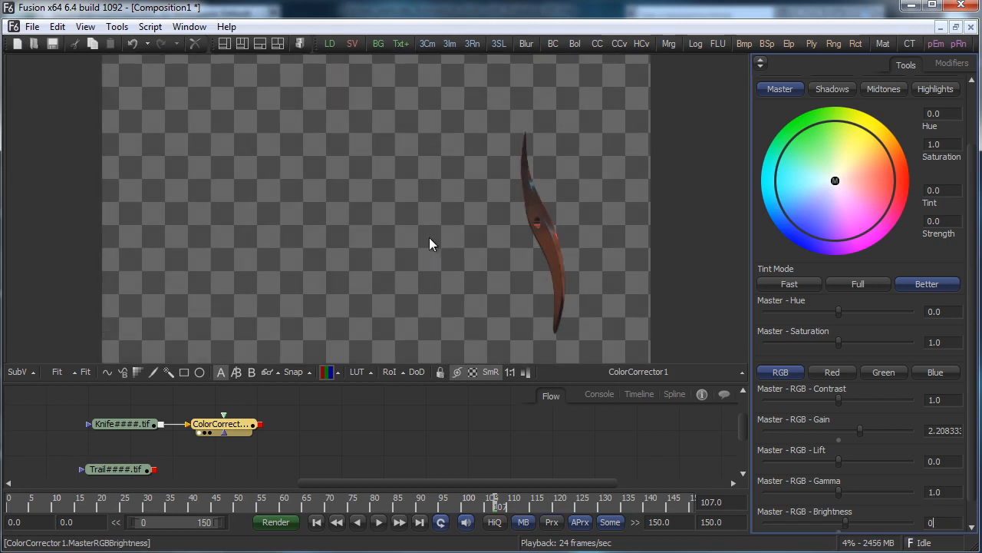
pyautogui.press('Return')
# Set the Color Corrector's master saturation to about 0.68 and its master RGB gamma to 2.2
pyautogui.moveTo(839, 343); pyautogui.dragTo(826, 342)
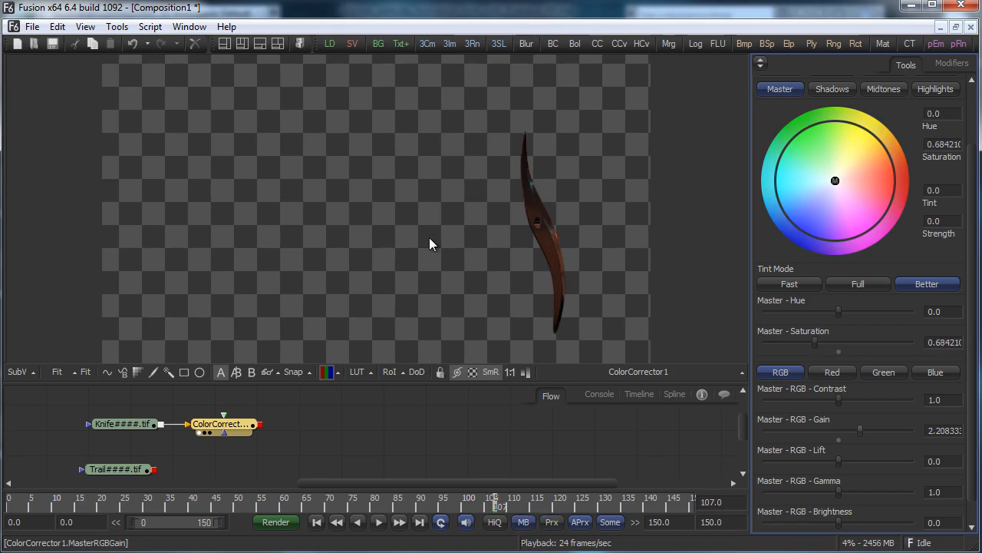
pyautogui.scroll(-1, 844, 430)
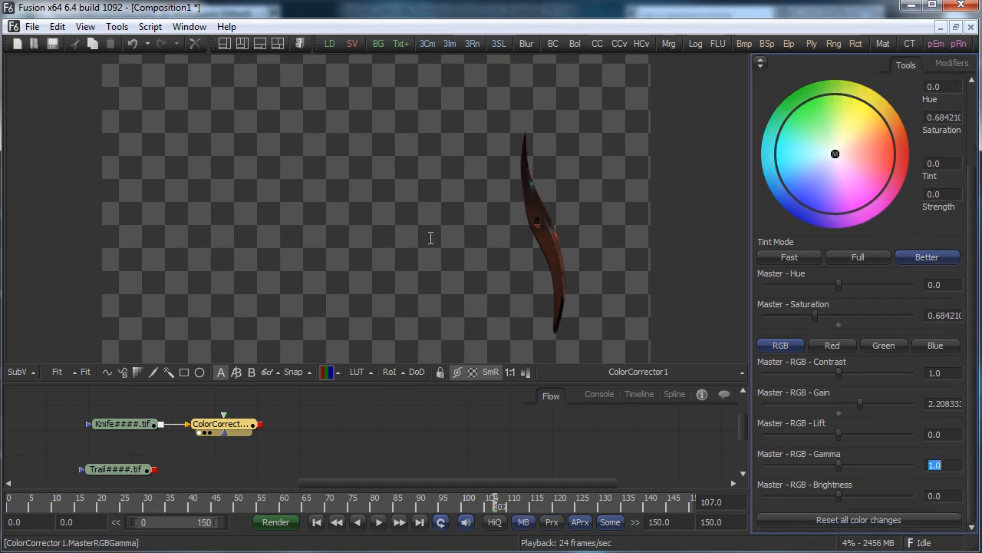
pyautogui.write('2.2')
pyautogui.press('Tab')
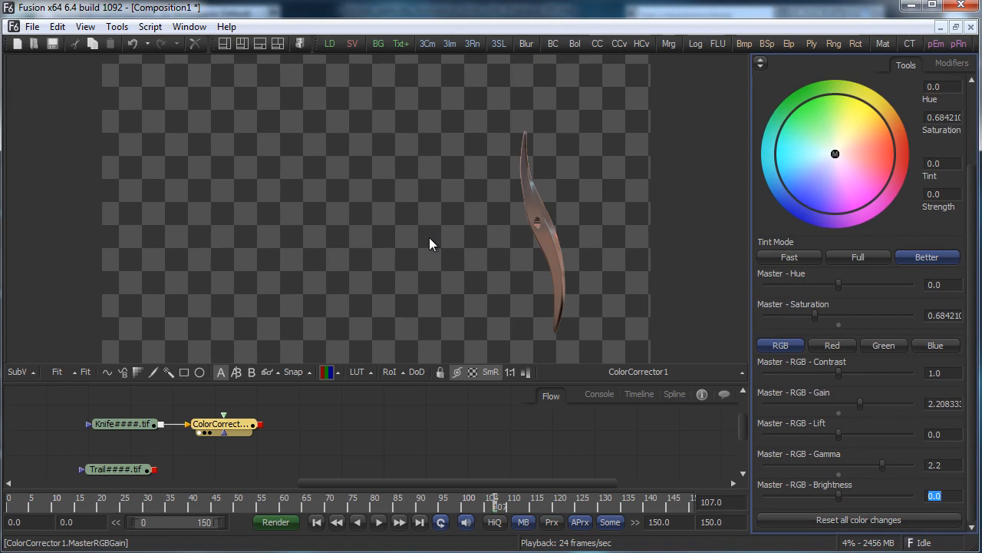
# Set the Color Corrector's master RGB gain to 1
pyautogui.hotkey('shift', 'Tab')
pyautogui.hotkey('shift', 'Tab')
pyautogui.hotkey('shift', 'Tab')
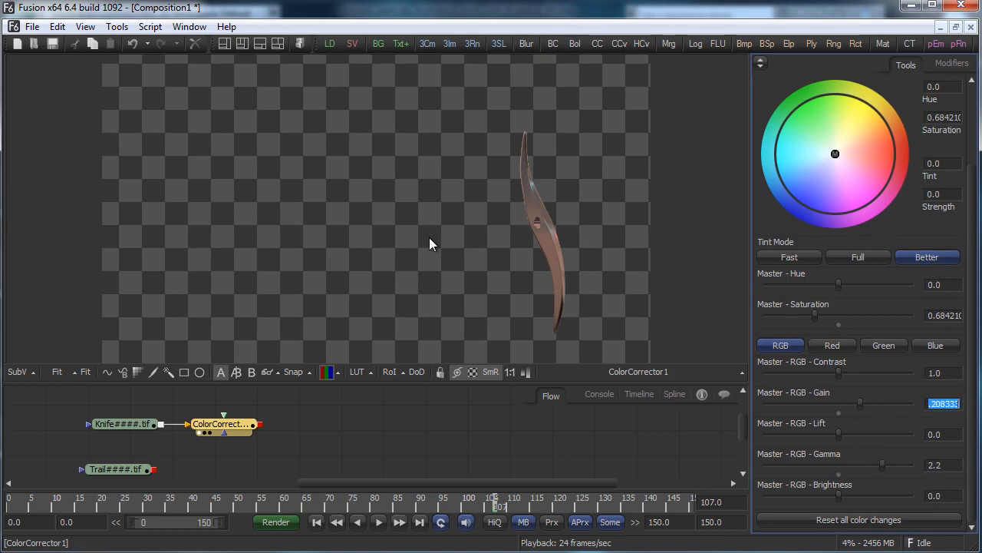
pyautogui.write('1')
pyautogui.press('Tab')
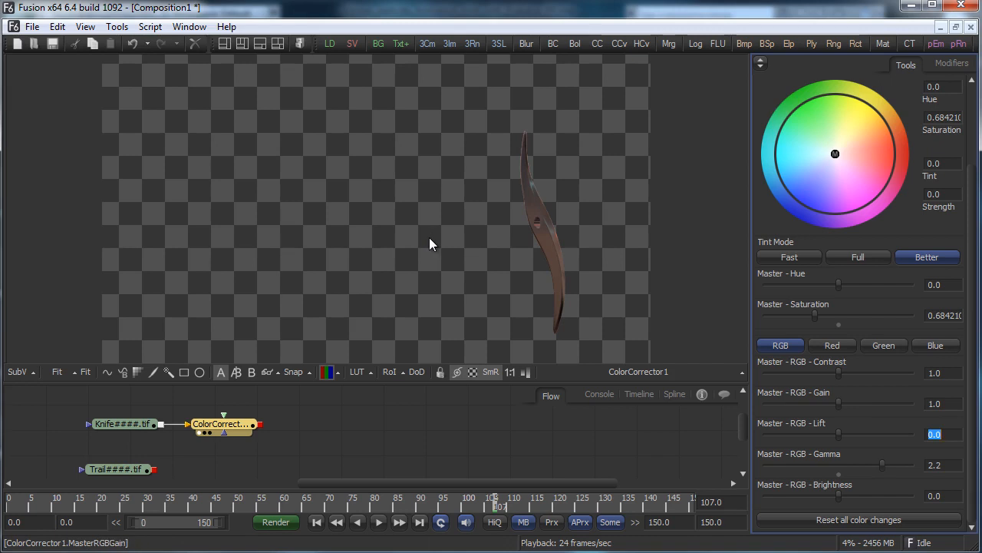
# Try master RGB gains of about 0.78 and 0 on the knife, and restore the gain to 1
pyautogui.moveTo(839, 404); pyautogui.dragTo(838, 403)
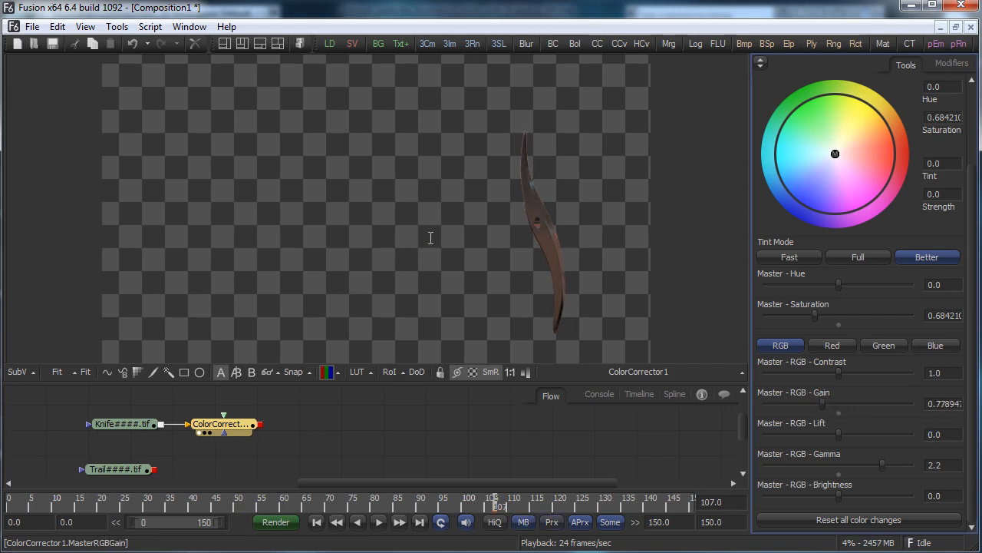
pyautogui.doubleClick(943, 404)
pyautogui.write('0')
pyautogui.press('Tab')
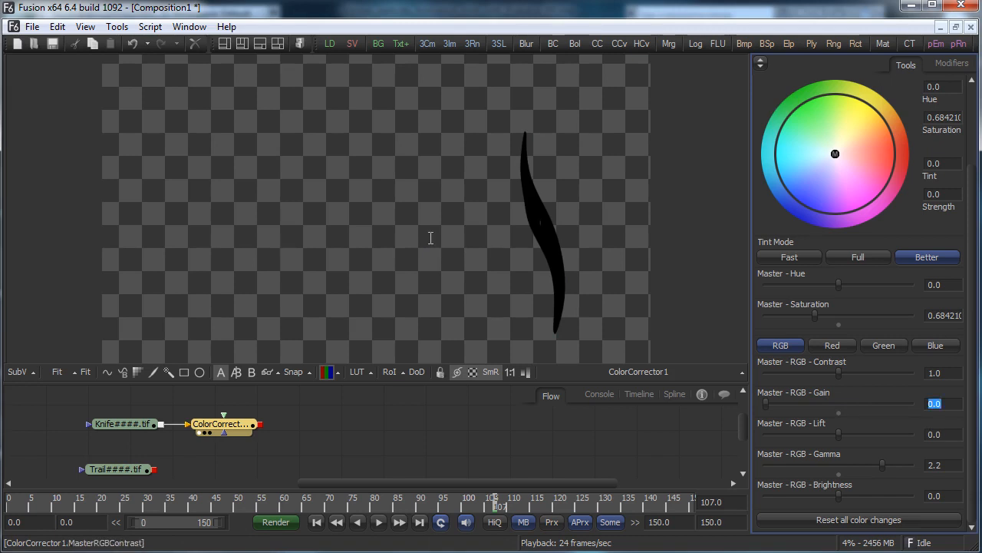
pyautogui.write('1')
pyautogui.press('Tab')
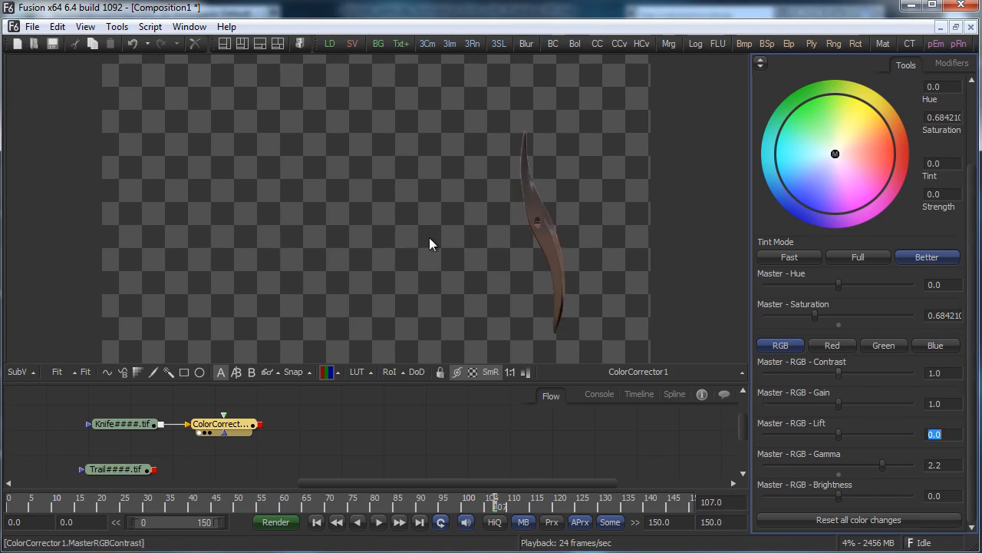
# Set the master RGB contrast to about 1.04 and the saturation to about 0.94, and check the knife at frame 110
pyautogui.moveTo(839, 373); pyautogui.dragTo(840, 373)
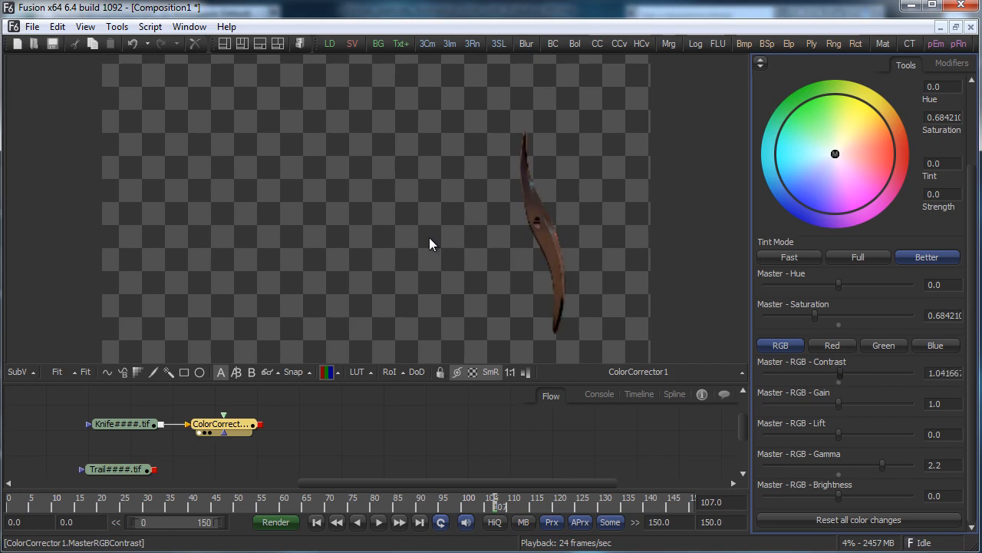
pyautogui.moveTo(815, 315); pyautogui.dragTo(842, 315)
pyautogui.moveTo(132, 503)
pyautogui.mouseDown()
pyautogui.moveTo(108, 504)
pyautogui.moveTo(551, 503)
pyautogui.moveTo(262, 503)
pyautogui.moveTo(536, 504)
pyautogui.moveTo(392, 503)
pyautogui.moveTo(509, 504)
pyautogui.mouseUp()
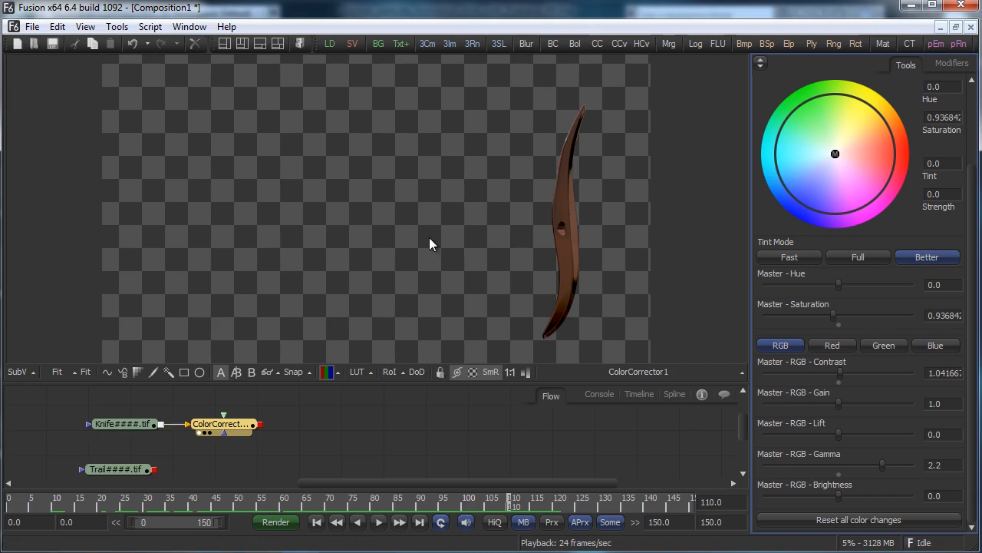
# Add a Background tool to the flow and place it to the right of the Trail loader
pyautogui.rightClick(210, 457)
pyautogui.moveTo(240, 462)
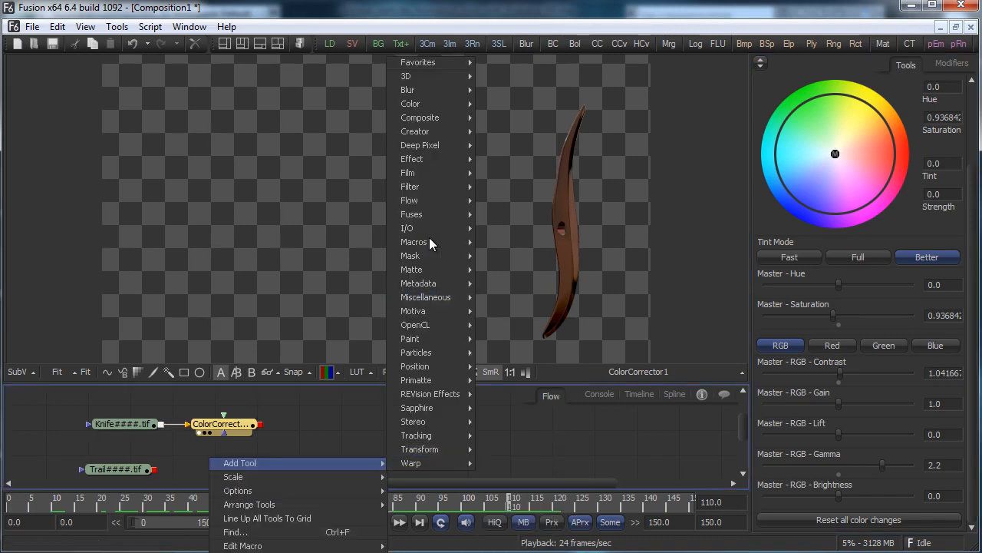
pyautogui.moveTo(419, 118)
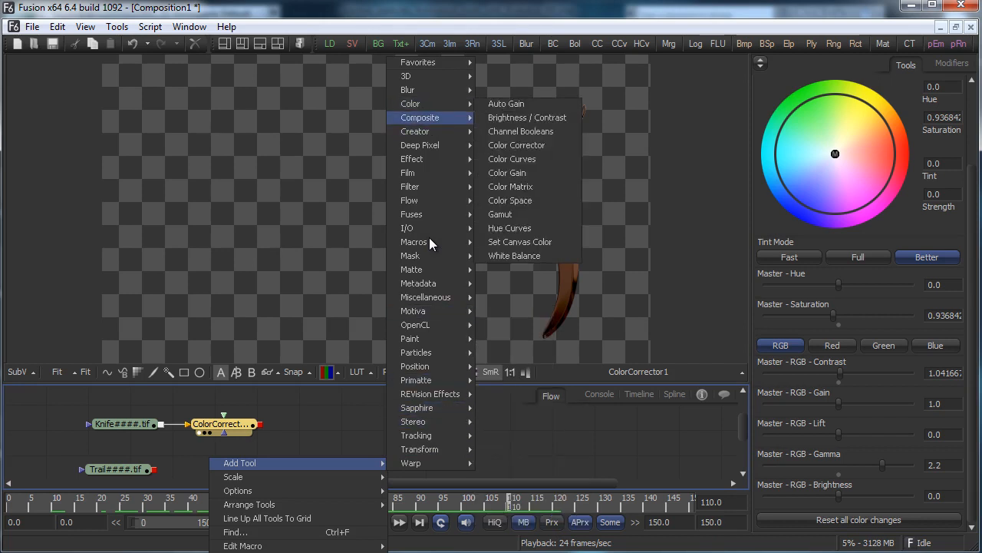
pyautogui.click(503, 131)
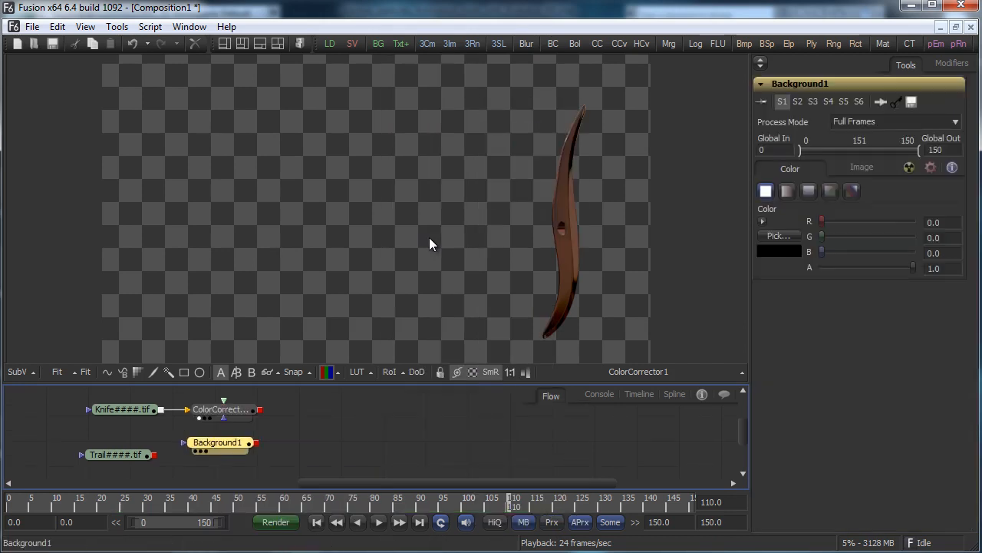
pyautogui.moveTo(206, 441); pyautogui.dragTo(259, 449)
# Set the Background's image size to 1280 by 720 and place its node directly below the Trail loader
pyautogui.click(862, 168)
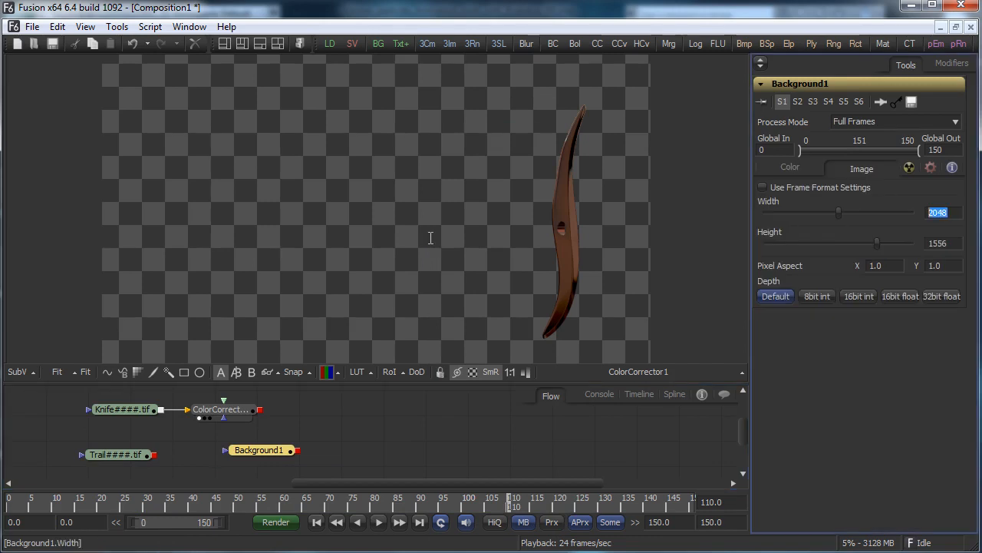
pyautogui.write('1280720')
pyautogui.press('Tab')
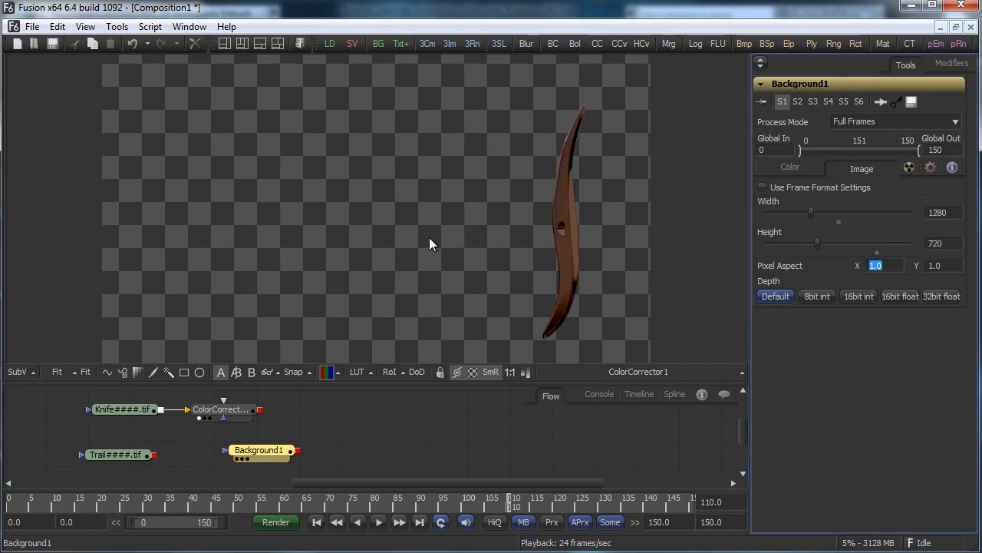
pyautogui.moveTo(429, 382); pyautogui.dragTo(429, 353)
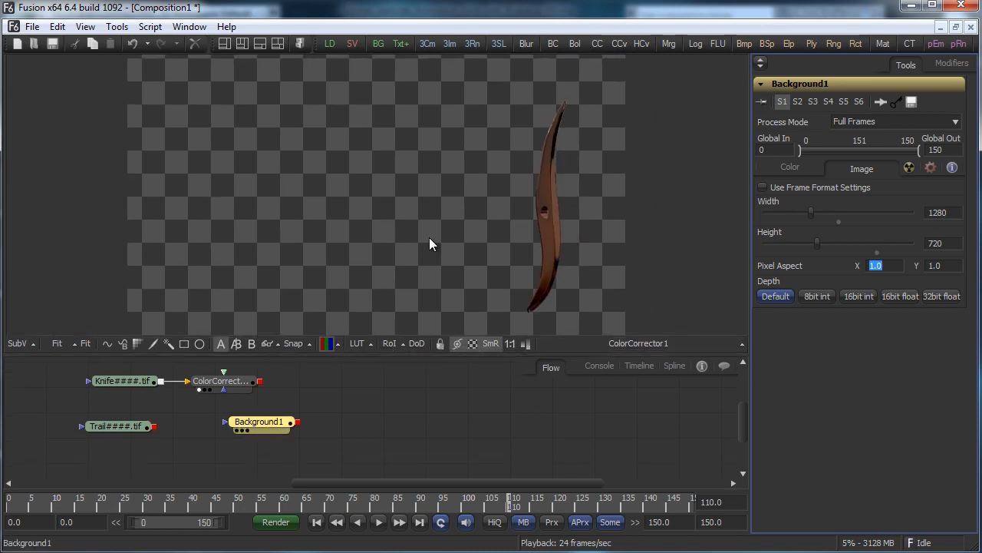
pyautogui.moveTo(259, 422); pyautogui.dragTo(115, 461)
# Add a Merge tool with the Background as background and the Trail loader as foreground, and show it in the viewer
pyautogui.rightClick(209, 449)
pyautogui.moveTo(240, 454)
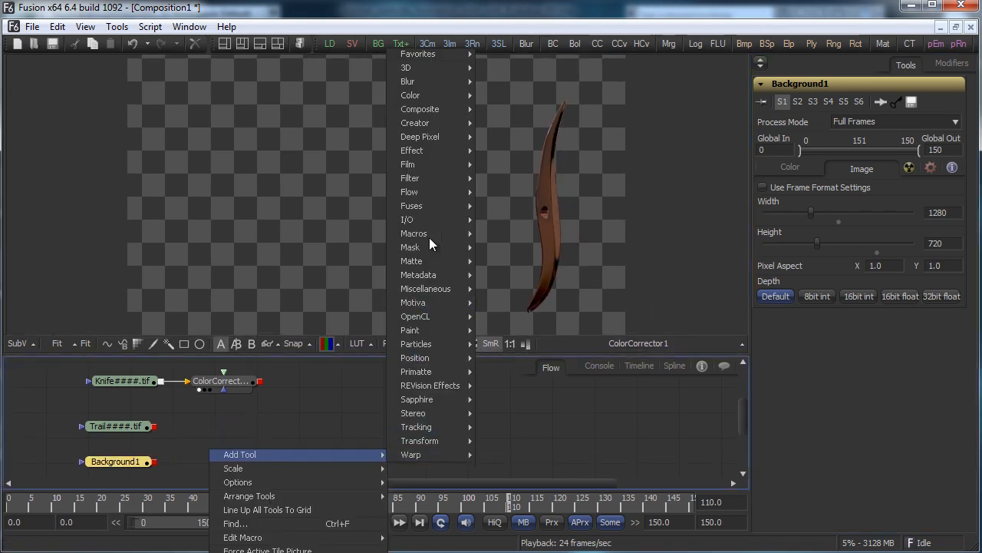
pyautogui.moveTo(420, 109)
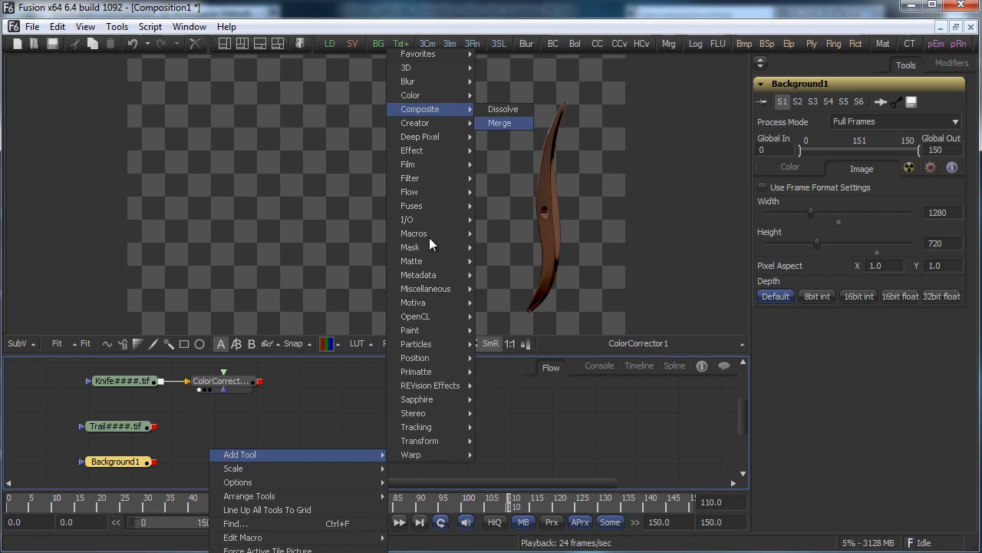
pyautogui.press('Return')
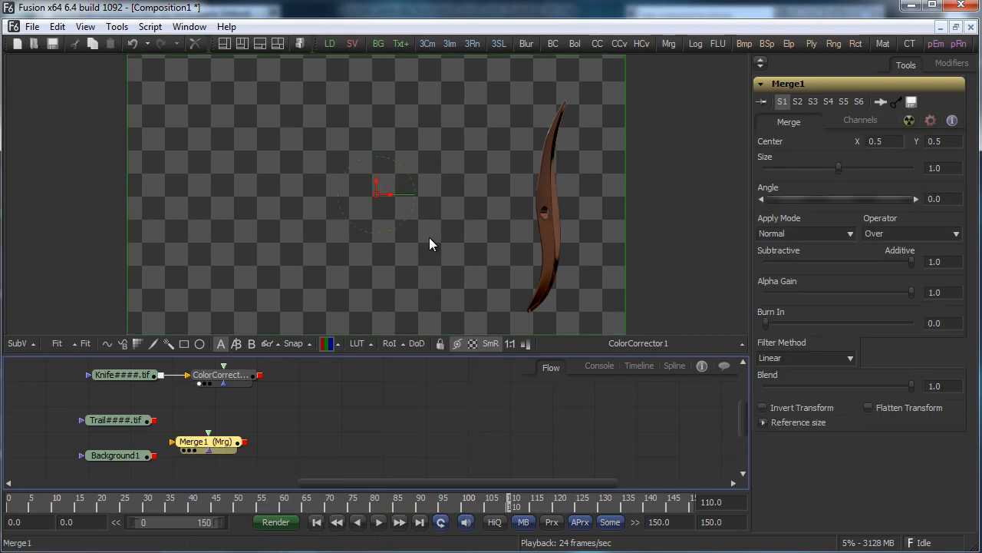
pyautogui.moveTo(192, 455); pyautogui.dragTo(227, 453)
pyautogui.moveTo(154, 420)
pyautogui.mouseDown()
pyautogui.moveTo(250, 439)
pyautogui.moveTo(345, 384)
pyautogui.moveTo(468, 284)
pyautogui.mouseUp()
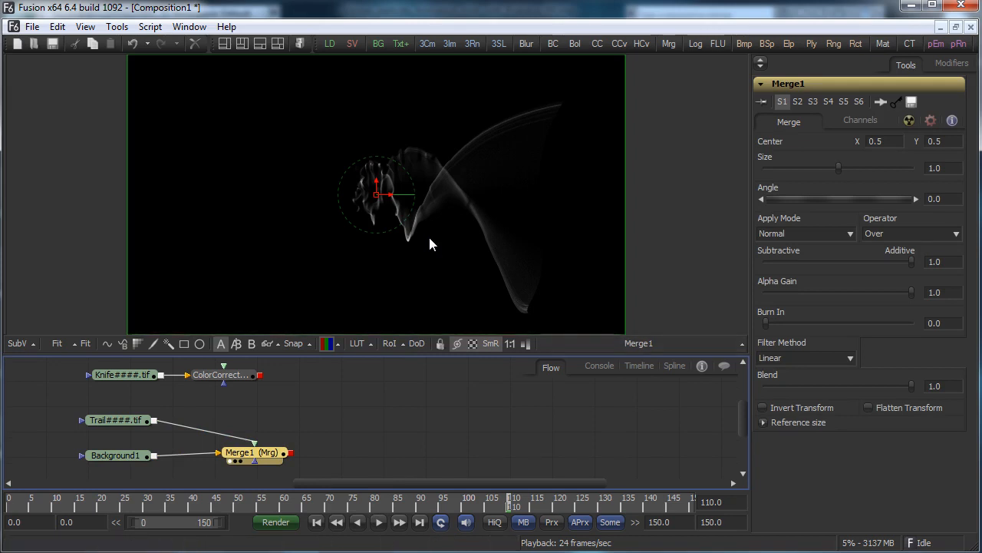
# Open the Trail loader's import settings and try post-multiplying the sequence by its alpha
pyautogui.click(117, 421)
pyautogui.click(800, 168)
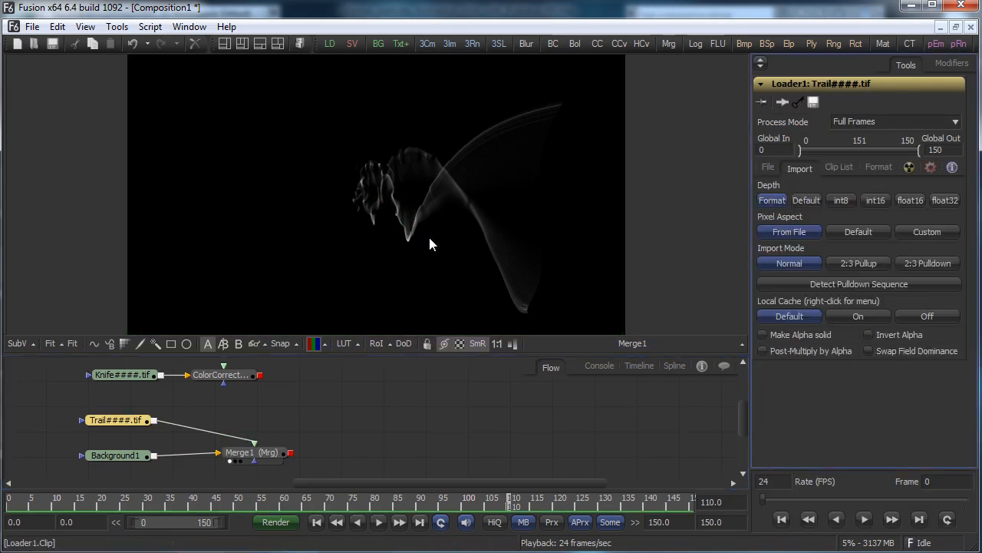
pyautogui.click(762, 351)
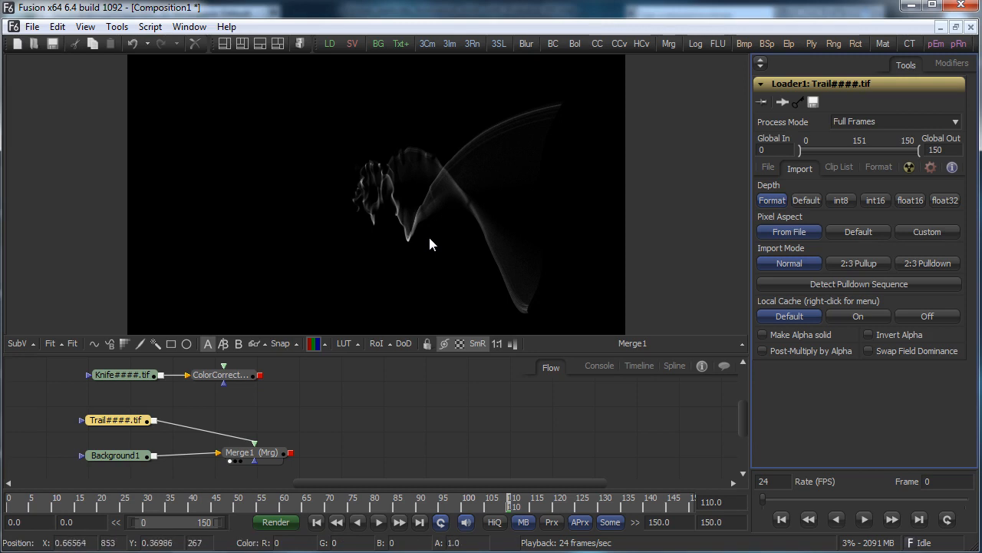
# Space the Trail loader and the Merge node further apart and insert a Color Corrector on the connection between them
pyautogui.moveTo(115, 420); pyautogui.dragTo(117, 409)
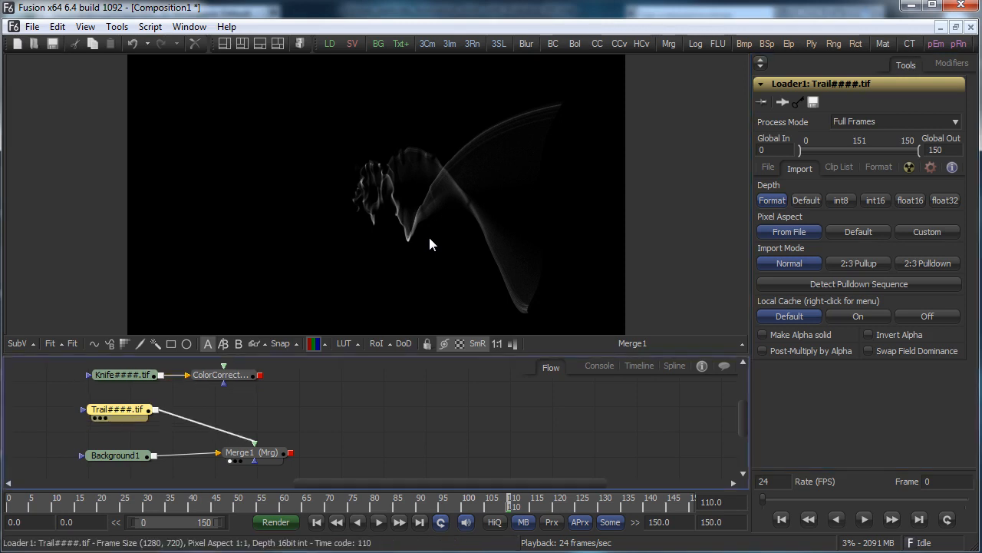
pyautogui.moveTo(252, 452); pyautogui.dragTo(258, 458)
pyautogui.scroll(-1, 230, 422)
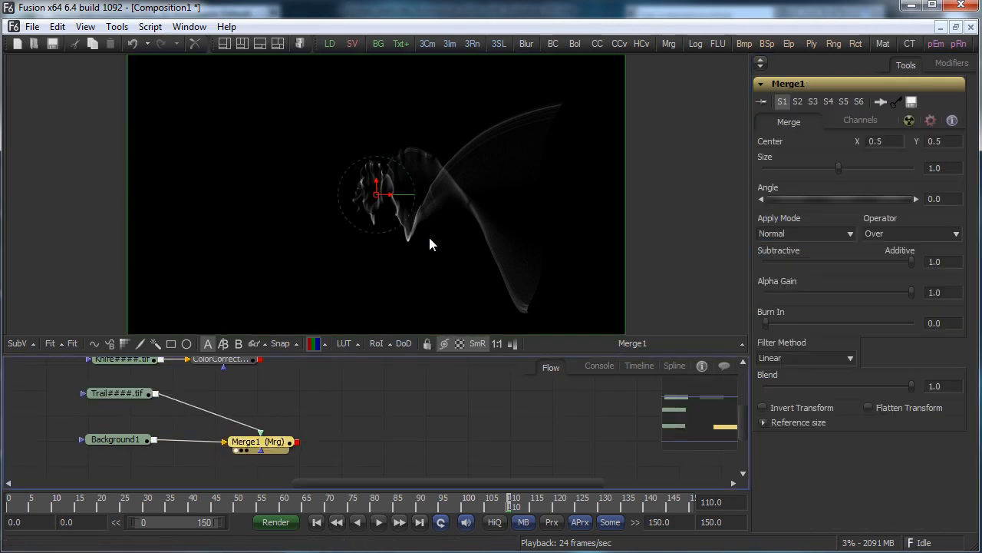
pyautogui.rightClick(201, 409)
pyautogui.moveTo(230, 414)
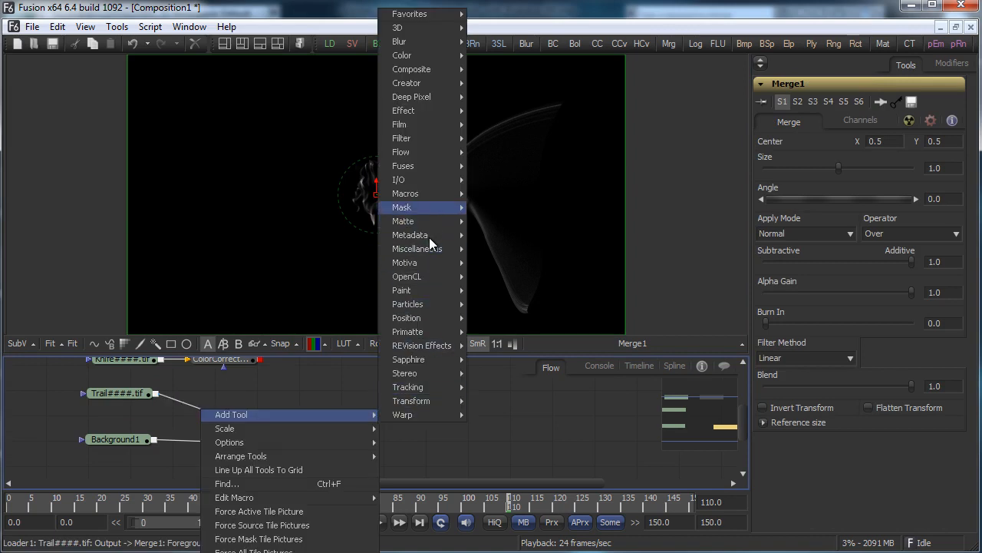
pyautogui.moveTo(414, 55)
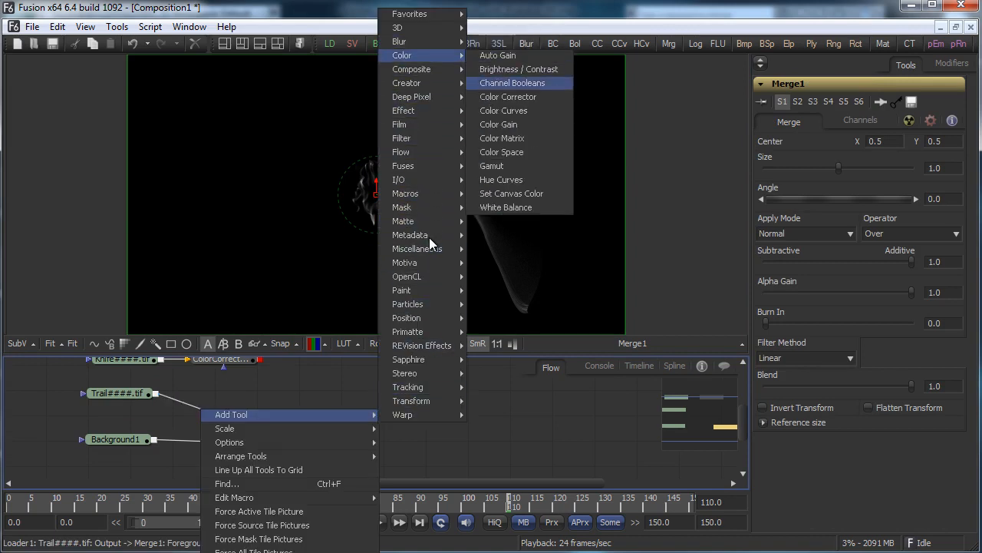
pyautogui.click(508, 96)
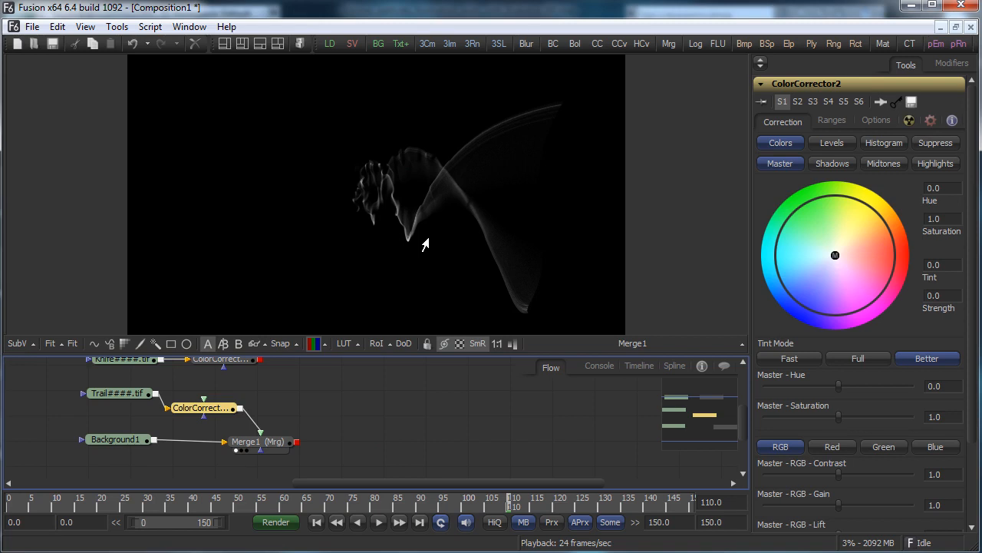
# Tint the trail light blue with a tint of about 0.55 and strength of about 0.2, and set its master RGB gain to about 1.83
pyautogui.moveTo(834, 255); pyautogui.dragTo(812, 263)
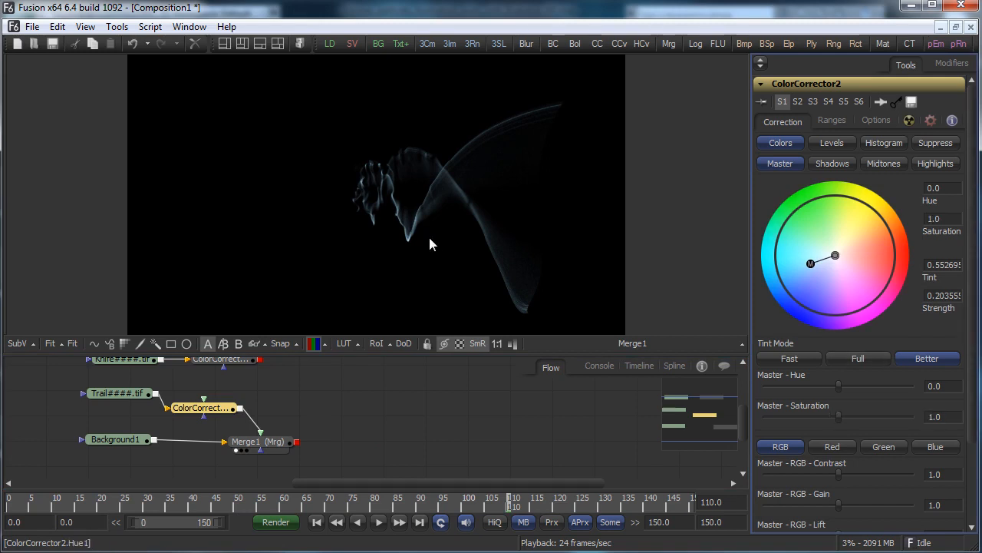
pyautogui.scroll(-2, 429, 244)
pyautogui.moveTo(839, 470); pyautogui.dragTo(849, 470)
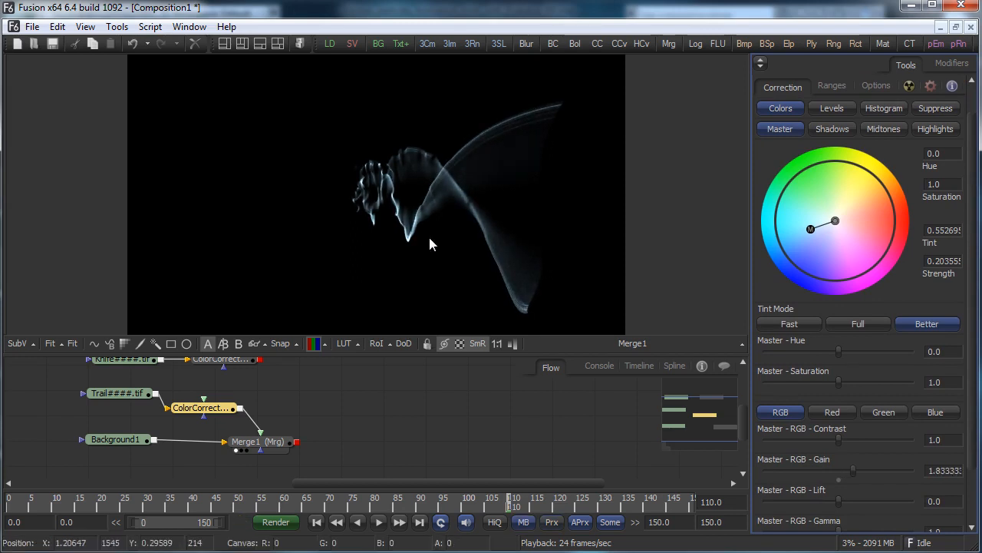
pyautogui.moveTo(203, 408); pyautogui.dragTo(203, 420, button='middle')
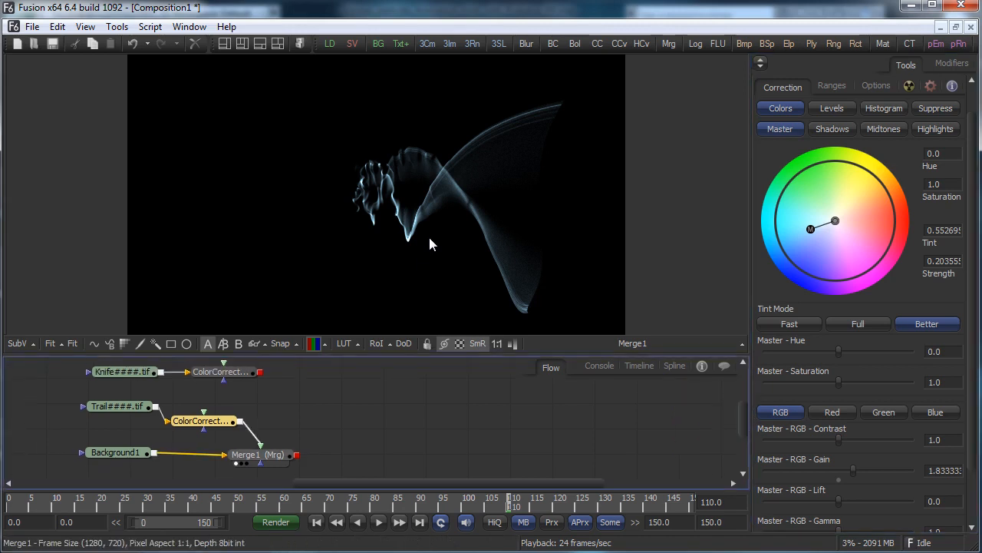
pyautogui.rightClick(367, 418)
pyautogui.moveTo(397, 424)
pyautogui.moveTo(577, 78)
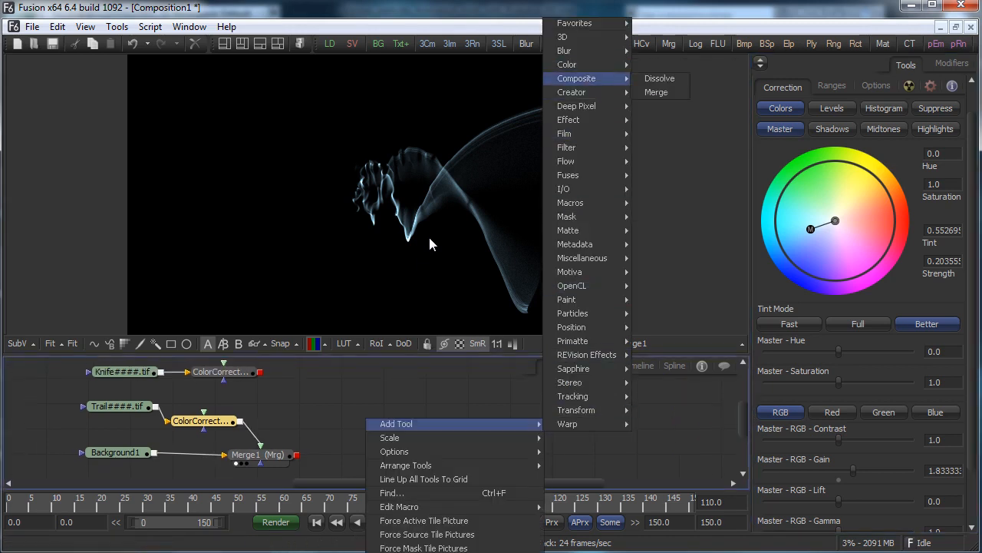
pyautogui.click(658, 80)
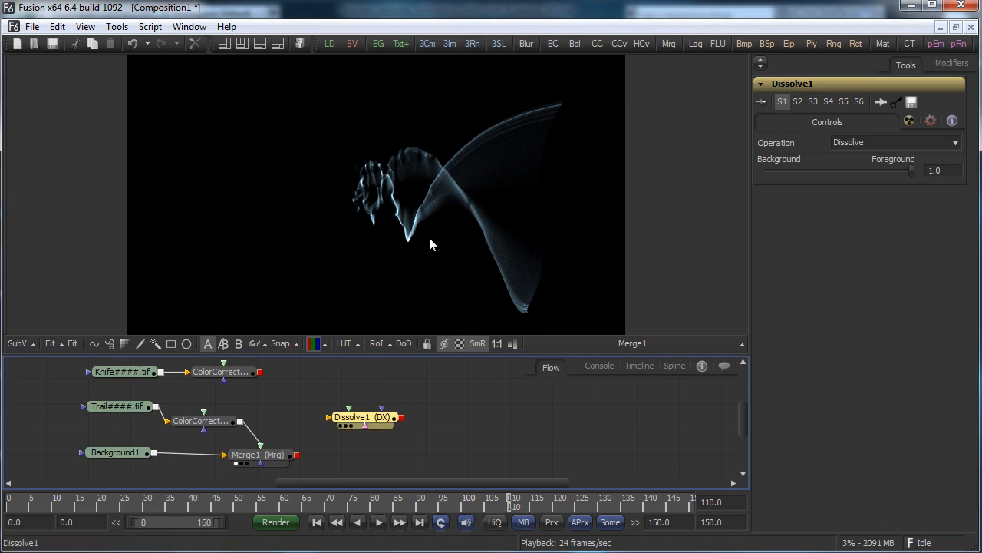
pyautogui.press('Delete')
# Add a second Merge that places the colour-corrected knife over the first Merge's output, and show it in the viewer
pyautogui.rightClick(341, 421)
pyautogui.moveTo(372, 428)
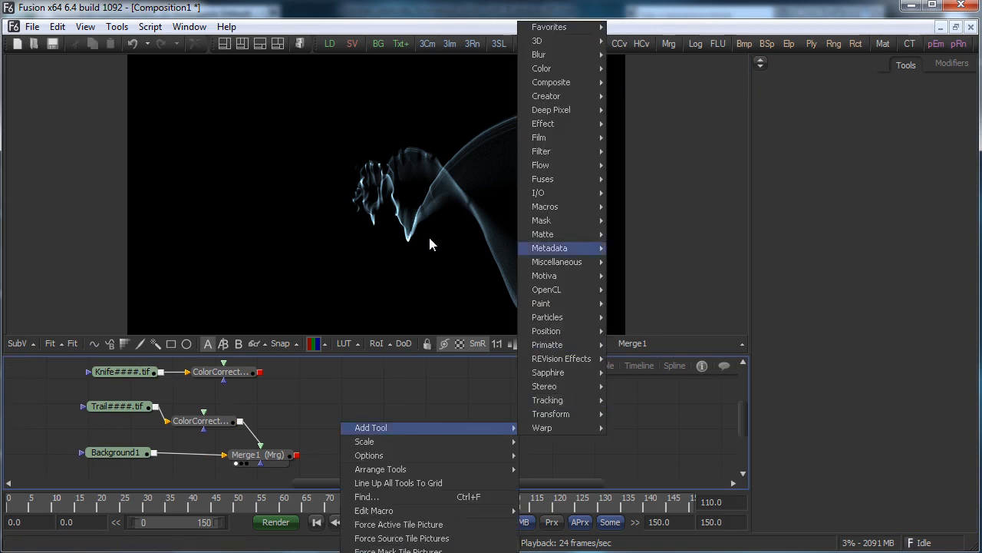
pyautogui.moveTo(548, 82)
pyautogui.click(630, 96)
pyautogui.moveTo(338, 421); pyautogui.dragTo(395, 450)
pyautogui.moveTo(297, 455); pyautogui.dragTo(362, 451)
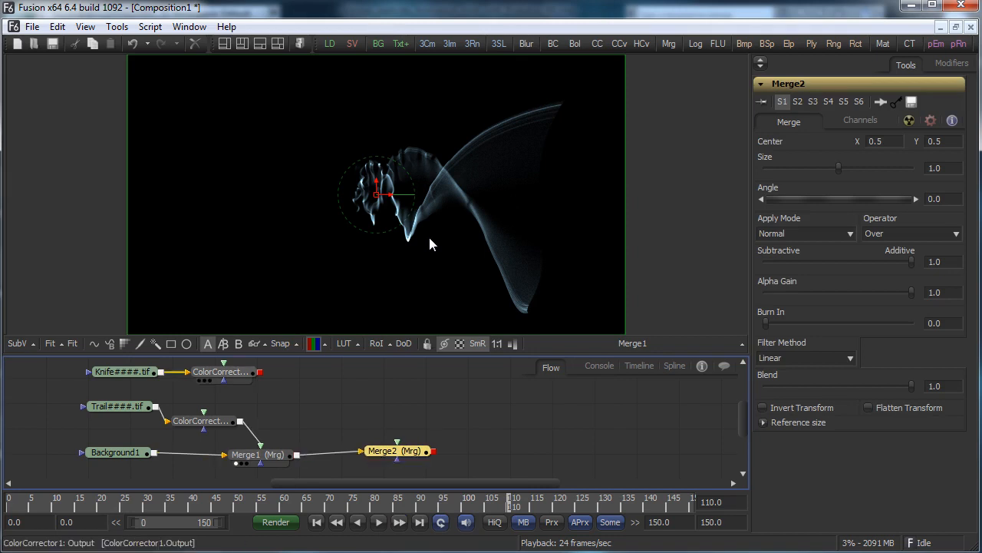
pyautogui.moveTo(260, 371)
pyautogui.mouseDown()
pyautogui.moveTo(415, 437)
pyautogui.moveTo(397, 444)
pyautogui.moveTo(396, 457)
pyautogui.moveTo(562, 246)
pyautogui.mouseUp()
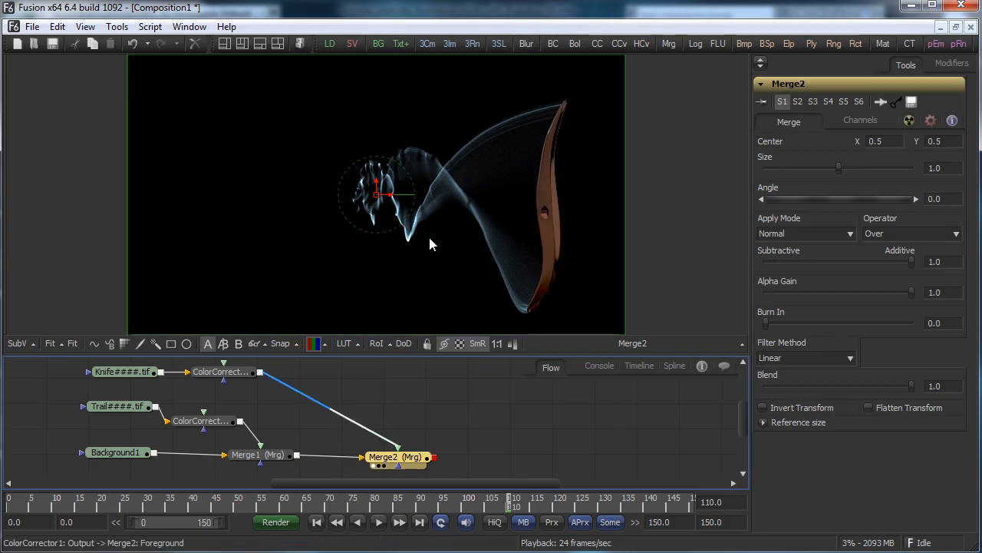
# Insert another Color Corrector between the knife's existing Color Corrector and the second Merge
pyautogui.rightClick(297, 391)
pyautogui.moveTo(328, 396)
pyautogui.moveTo(500, 437)
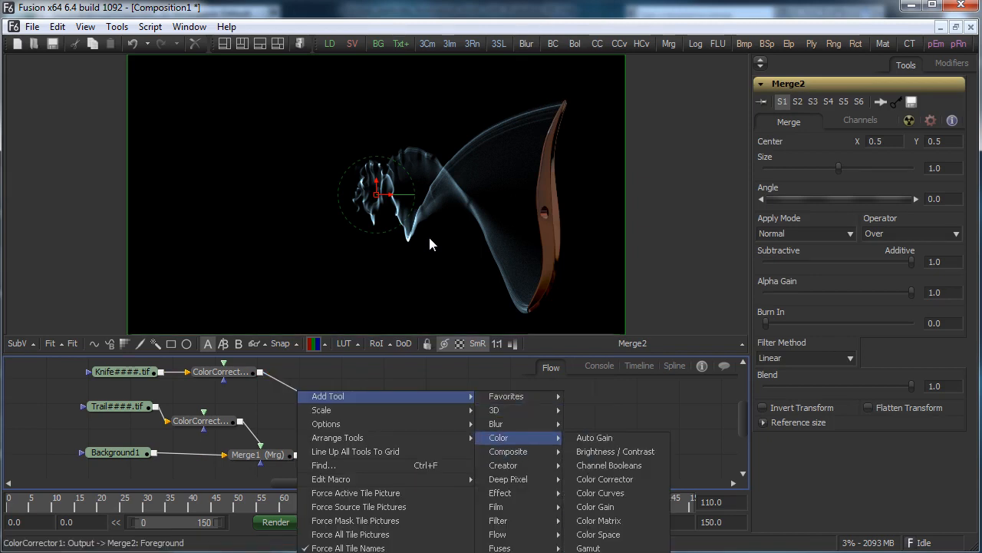
pyautogui.click(605, 479)
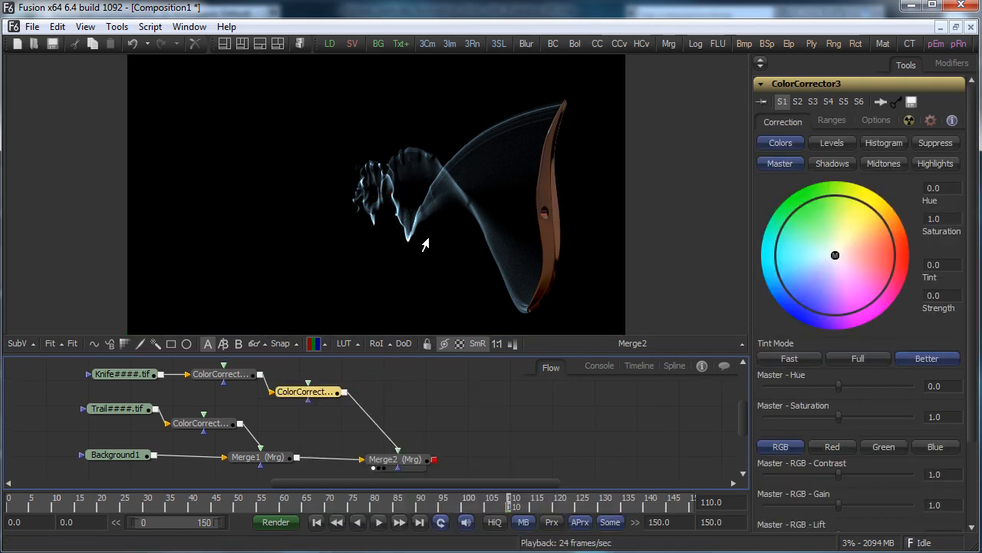
# Tint the knife bluish with a tint of about -0.48 and strength 0.15, then set brightness to about 0.01 and contrast to 0.98
pyautogui.moveTo(835, 255); pyautogui.dragTo(812, 257)
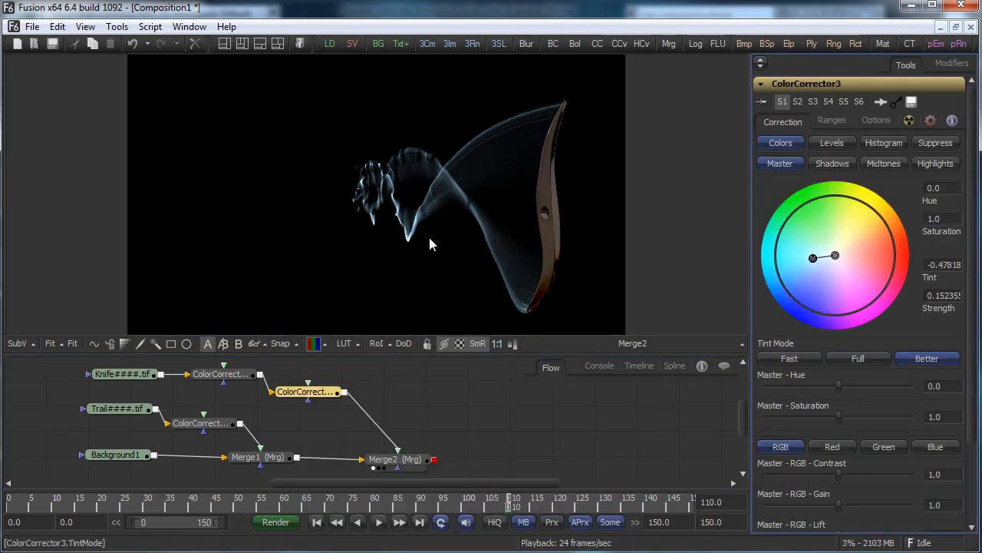
pyautogui.scroll(-3, 844, 449)
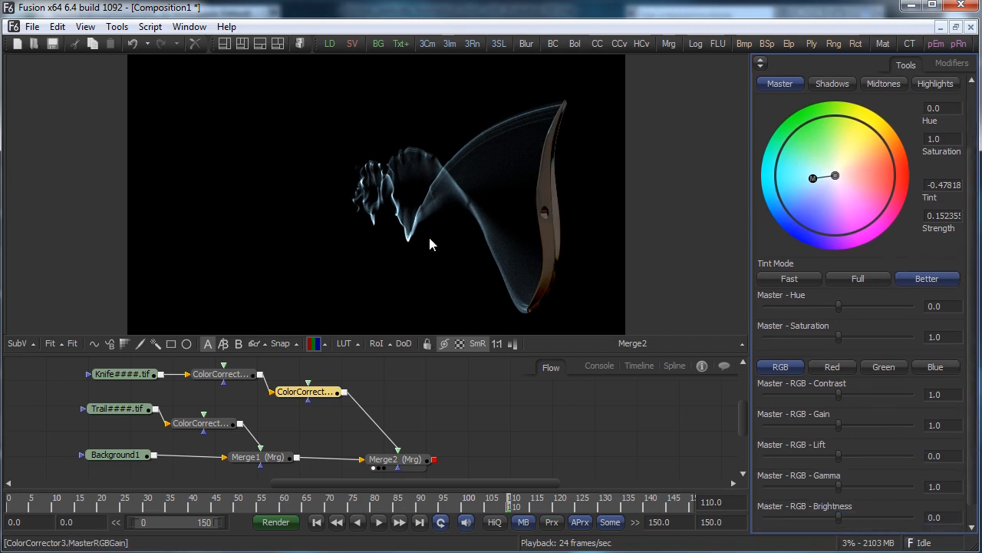
pyautogui.moveTo(839, 517); pyautogui.dragTo(841, 516)
pyautogui.moveTo(839, 394); pyautogui.dragTo(837, 394)
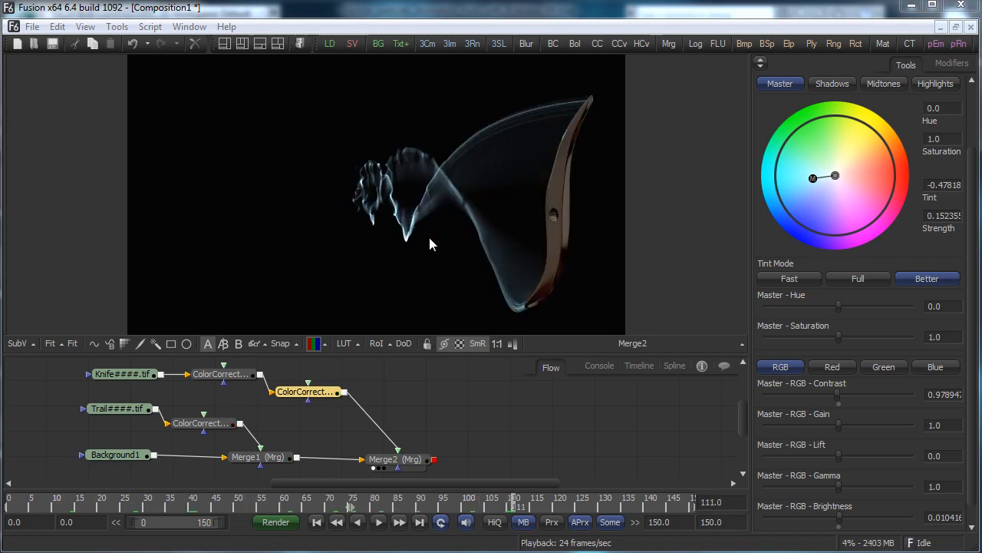
# Go to frame 98 and make room in the flow by moving the second Merge further right and enlarging the flow area
pyautogui.moveTo(513, 503); pyautogui.dragTo(454, 503)
pyautogui.moveTo(396, 459)
pyautogui.mouseDown()
pyautogui.moveTo(430, 462)
pyautogui.moveTo(448, 442)
pyautogui.mouseUp()
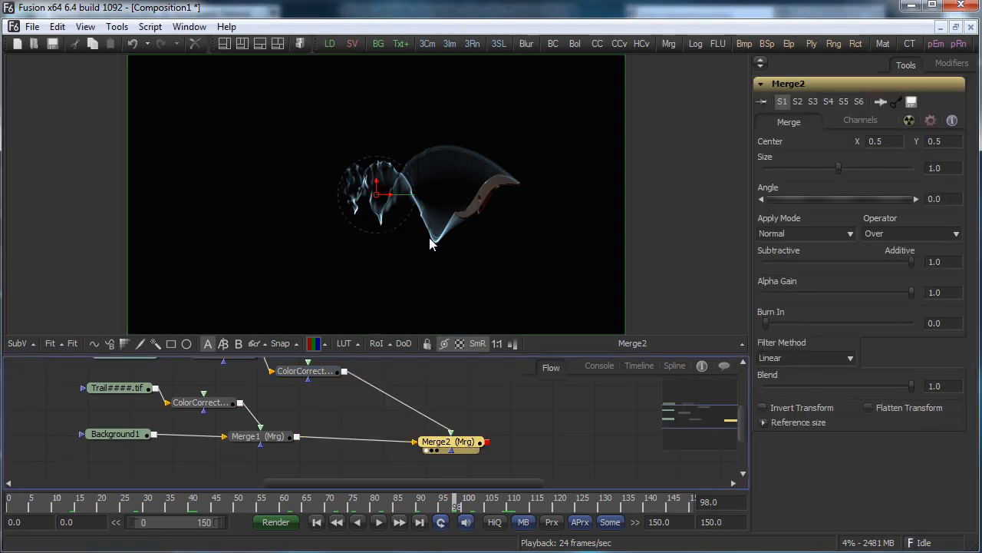
pyautogui.moveTo(571, 354); pyautogui.dragTo(571, 316)
pyautogui.scroll(1, 571, 399)
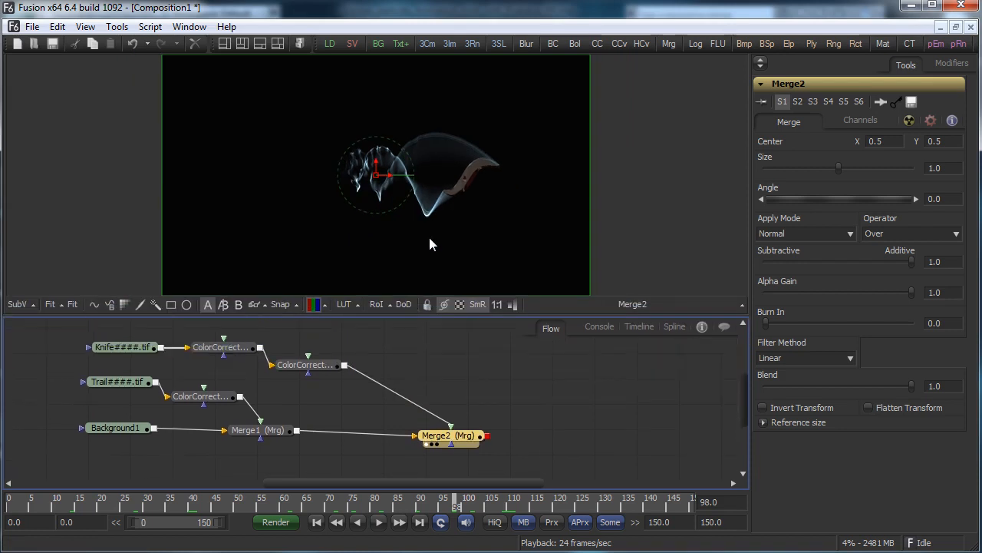
pyautogui.scroll(1, 401, 383)
pyautogui.rightClick(401, 354)
pyautogui.click(389, 344)
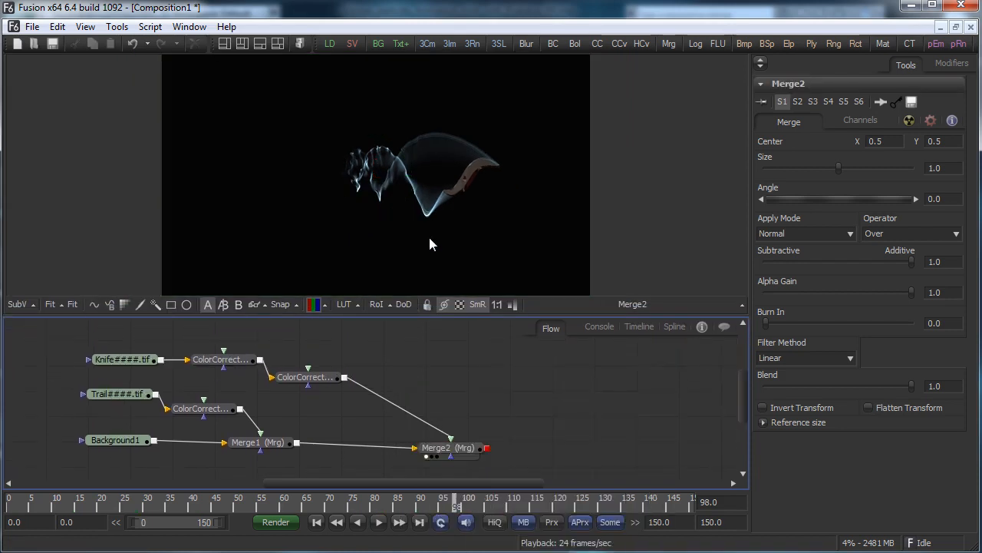
# Add a Glow tool above the second Merge, feed it from the knife's second Color Corrector, and show it in the viewer
pyautogui.rightClick(271, 329)
pyautogui.moveTo(338, 335)
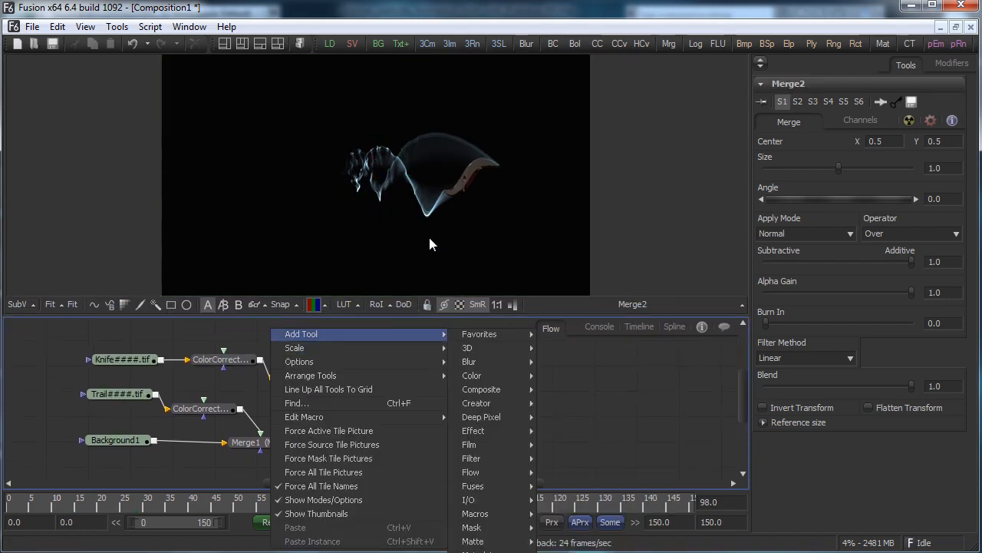
pyautogui.moveTo(469, 362)
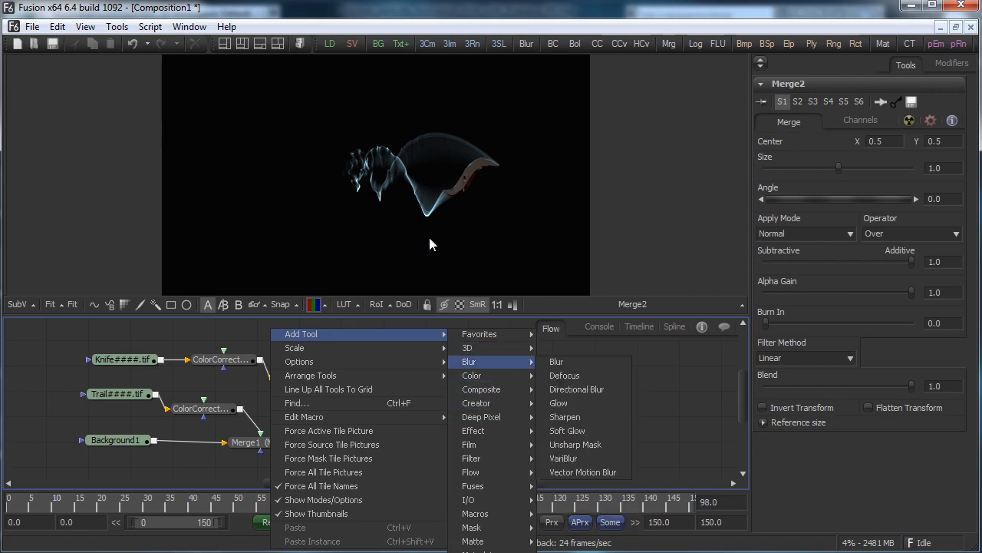
pyautogui.click(559, 403)
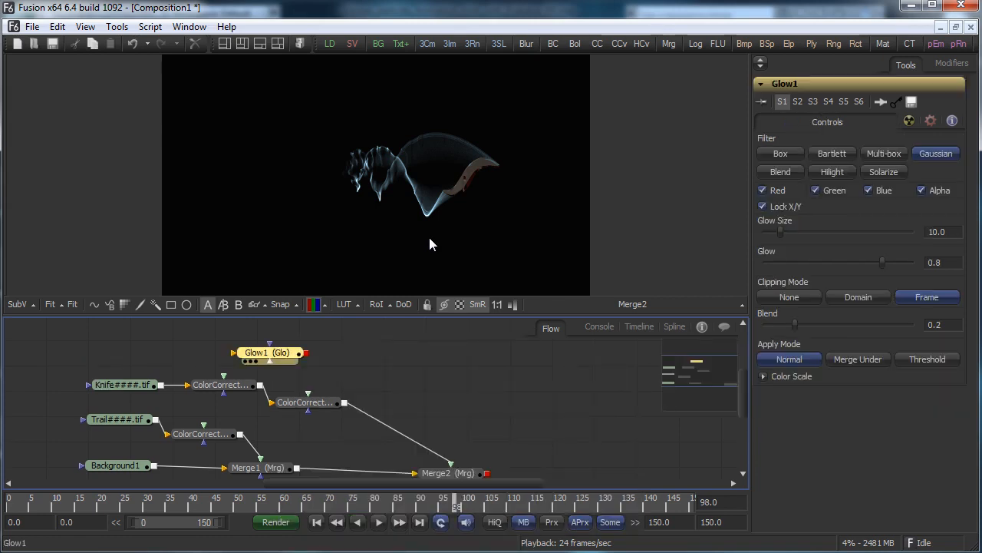
pyautogui.moveTo(268, 352); pyautogui.dragTo(458, 362)
pyautogui.moveTo(345, 402); pyautogui.dragTo(458, 364)
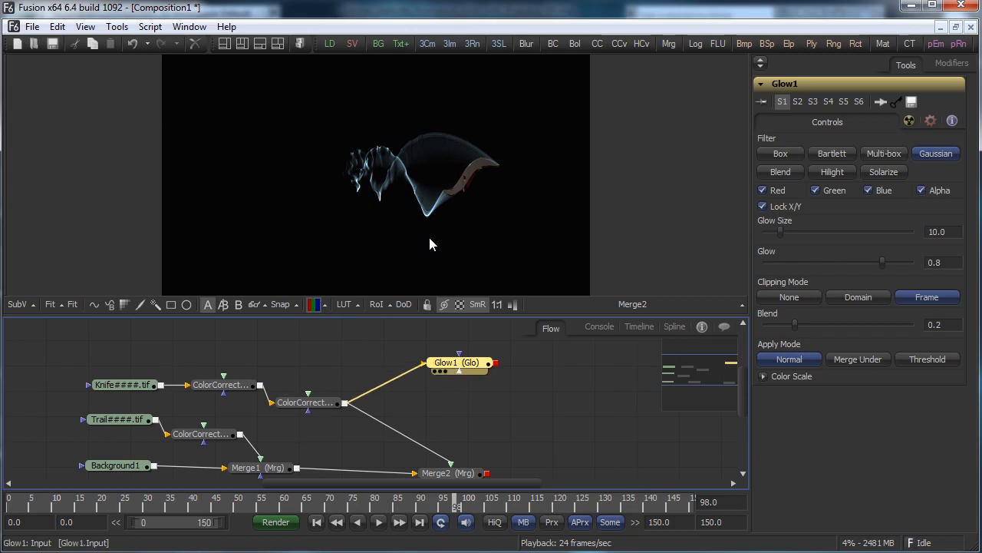
pyautogui.press('1')
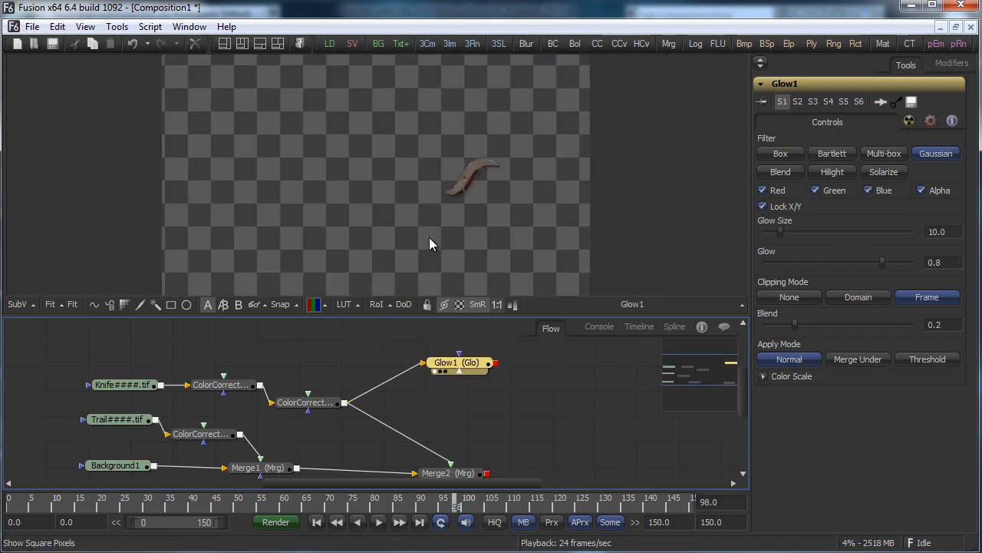
# Move the Background and first Merge nodes together further down in the flow
pyautogui.click(396, 408)
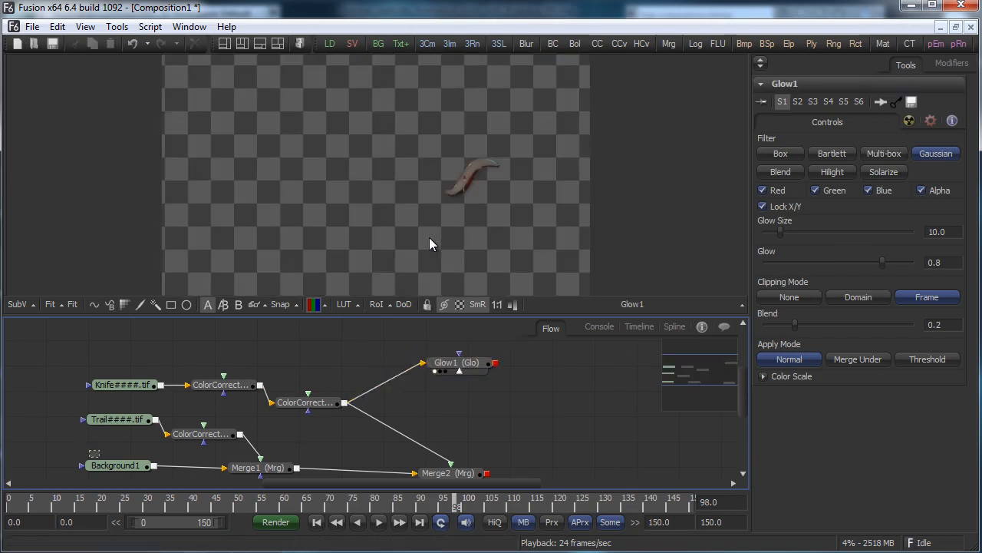
pyautogui.moveTo(100, 457)
pyautogui.mouseDown()
pyautogui.moveTo(284, 477)
pyautogui.moveTo(322, 452)
pyautogui.mouseUp()
pyautogui.moveTo(258, 414); pyautogui.dragTo(261, 448)
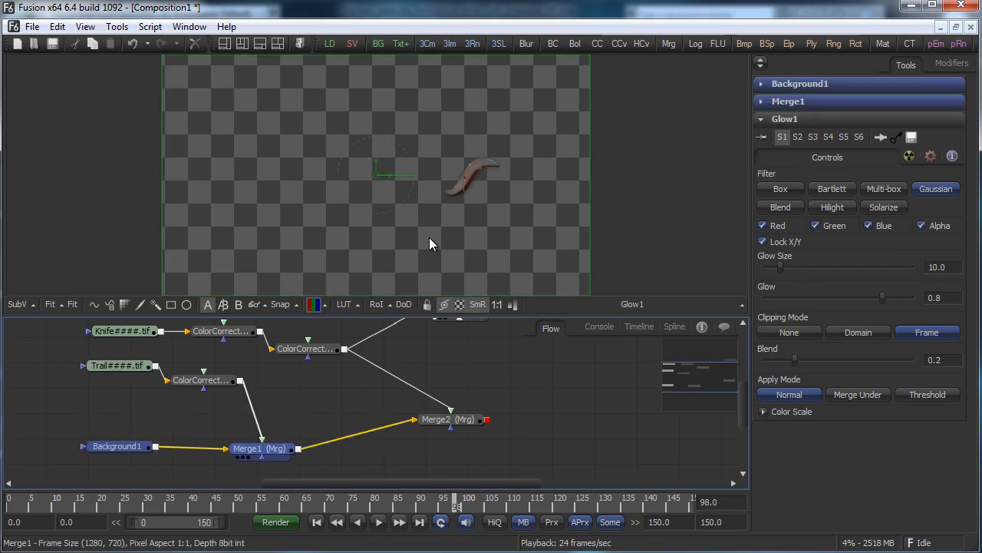
pyautogui.click(372, 399)
pyautogui.scroll(2, 376, 399)
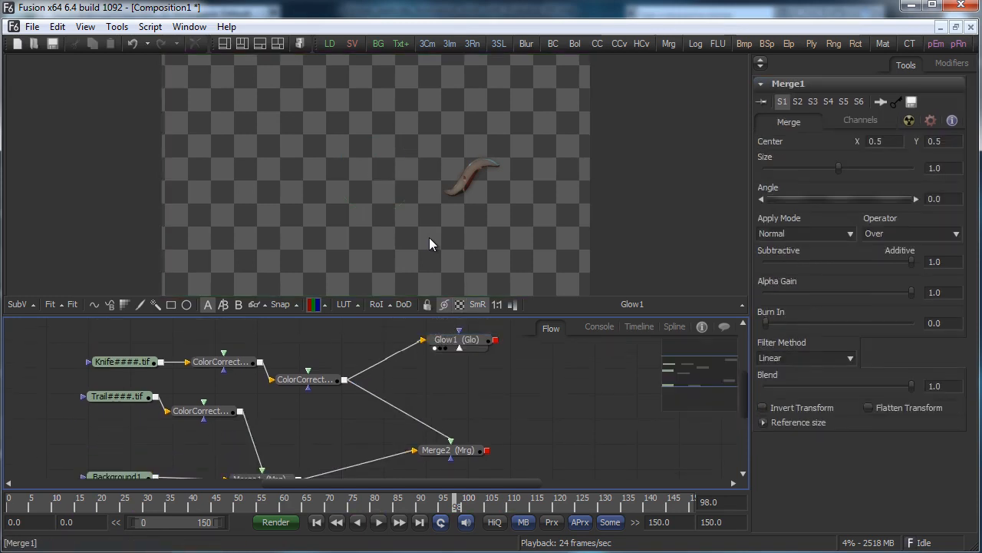
# Disconnect the Glow from the knife branch, feed it from the trail's Color Corrector, and place it above and right of the second Merge
pyautogui.moveTo(457, 339); pyautogui.dragTo(302, 419)
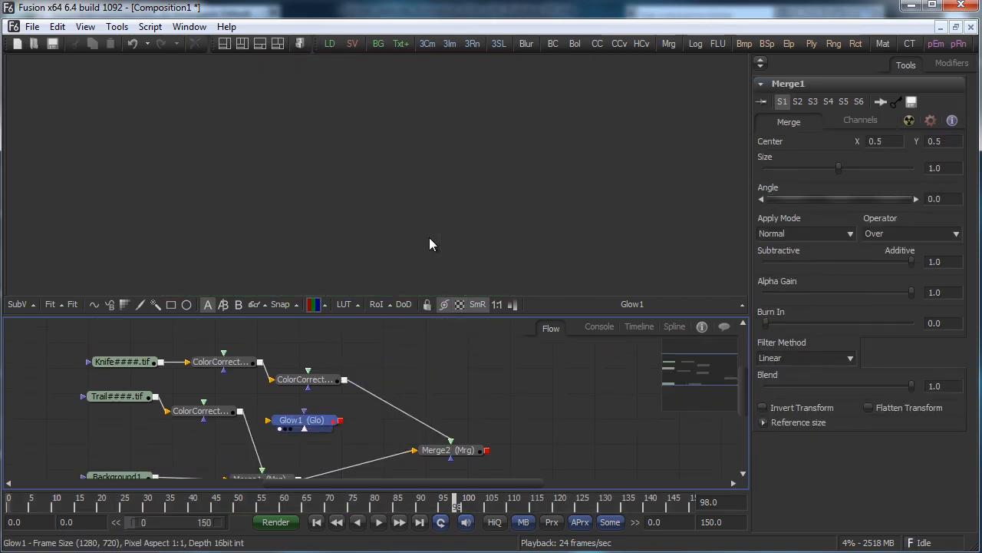
pyautogui.moveTo(240, 412); pyautogui.dragTo(311, 423)
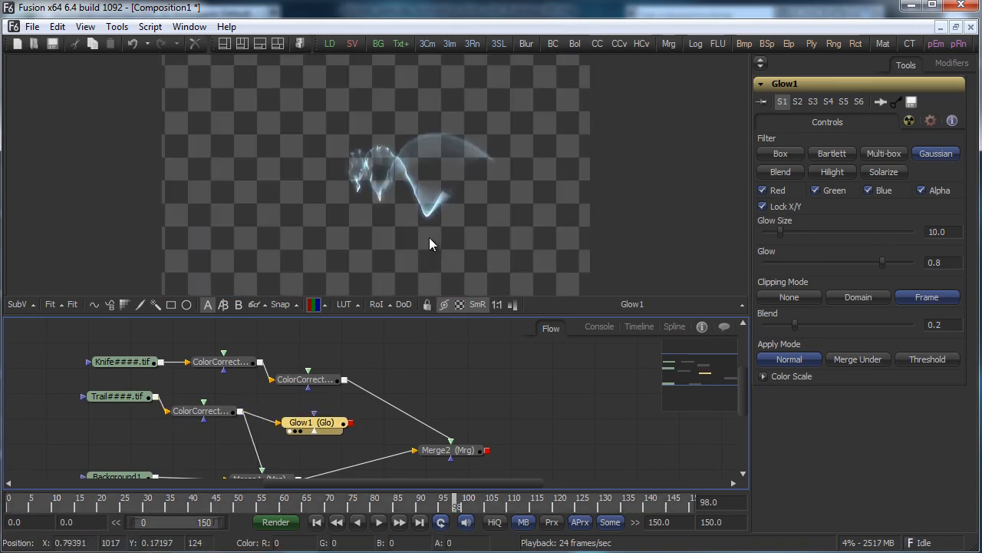
pyautogui.moveTo(312, 423); pyautogui.dragTo(516, 396)
# Add a third Merge with the second Merge as background and the Glow as foreground, using the Screen apply mode
pyautogui.rightClick(525, 441)
pyautogui.moveTo(552, 446)
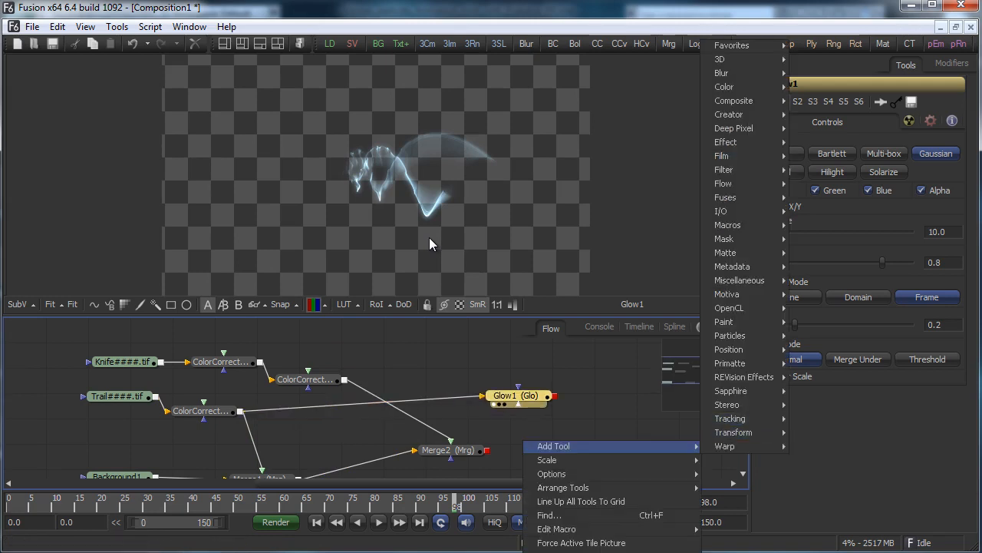
pyautogui.moveTo(734, 101)
pyautogui.click(806, 115)
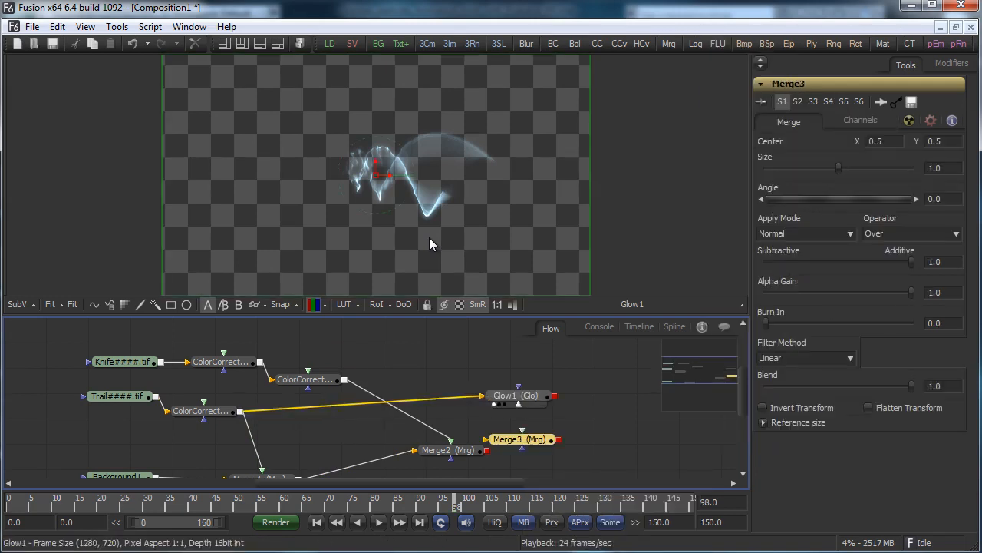
pyautogui.moveTo(522, 439); pyautogui.dragTo(564, 448)
pyautogui.moveTo(486, 450); pyautogui.dragTo(533, 449)
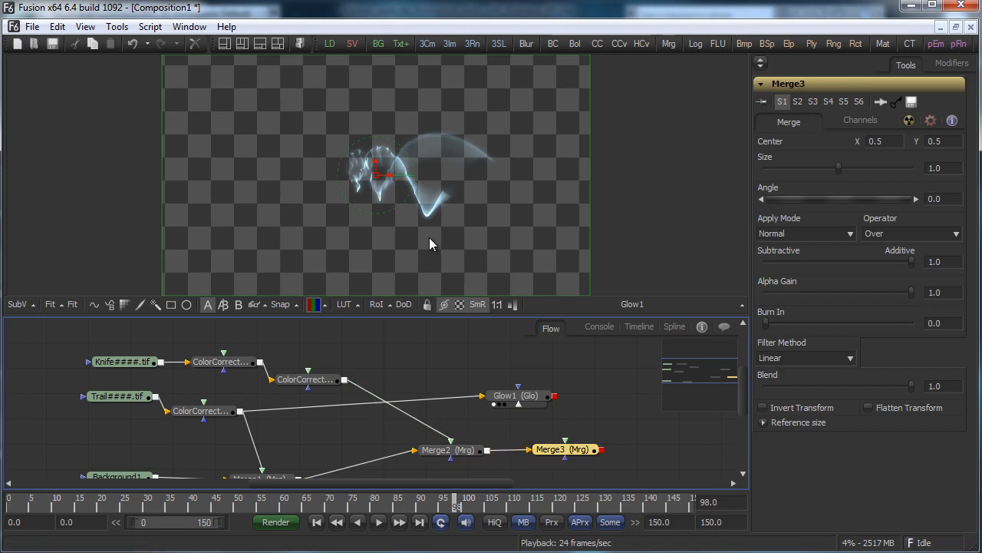
pyautogui.moveTo(554, 396)
pyautogui.mouseDown()
pyautogui.moveTo(565, 441)
pyautogui.moveTo(576, 256)
pyautogui.mouseUp()
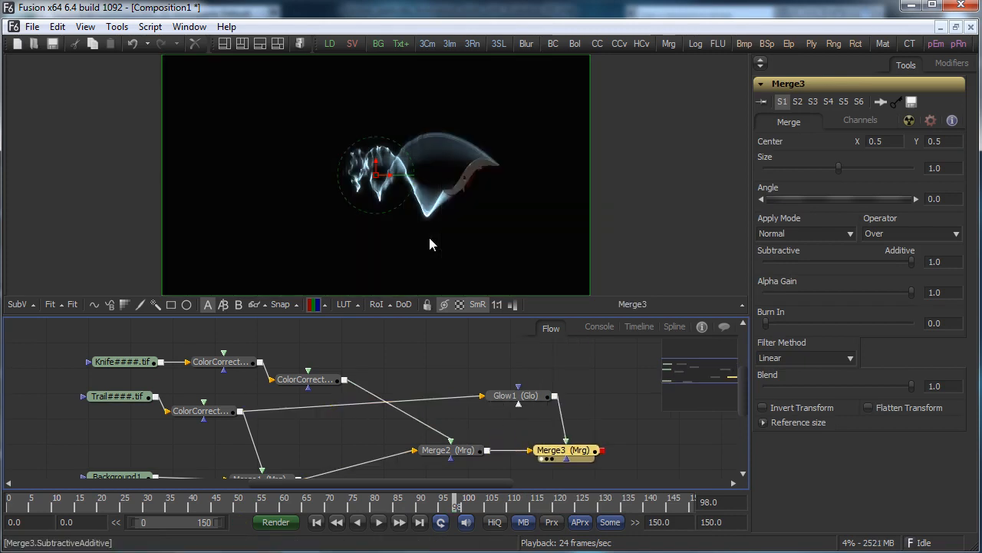
pyautogui.click(805, 233)
pyautogui.click(790, 256)
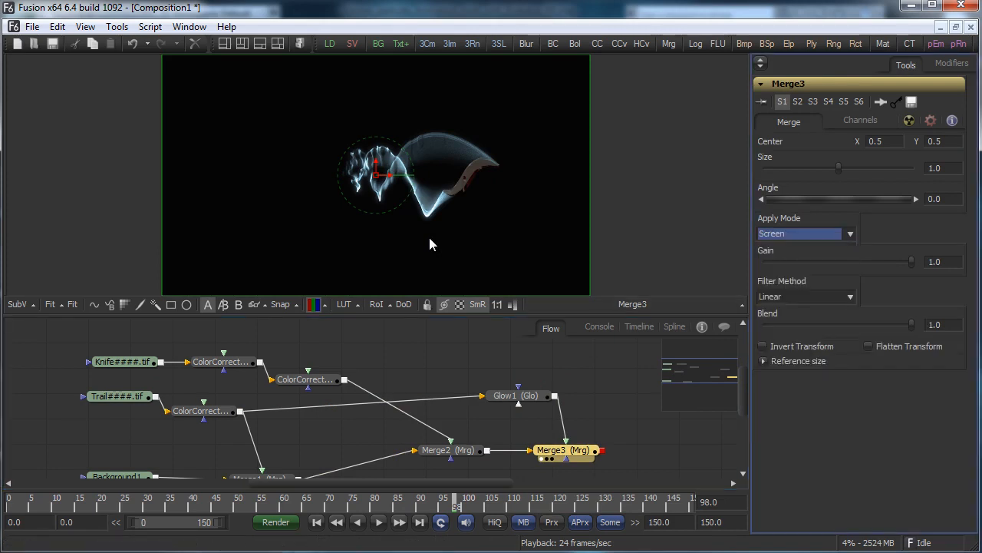
# Set the Glow tool's glow to about 0.895 and glow size to about 31.4, and go to frame 74
pyautogui.click(516, 395)
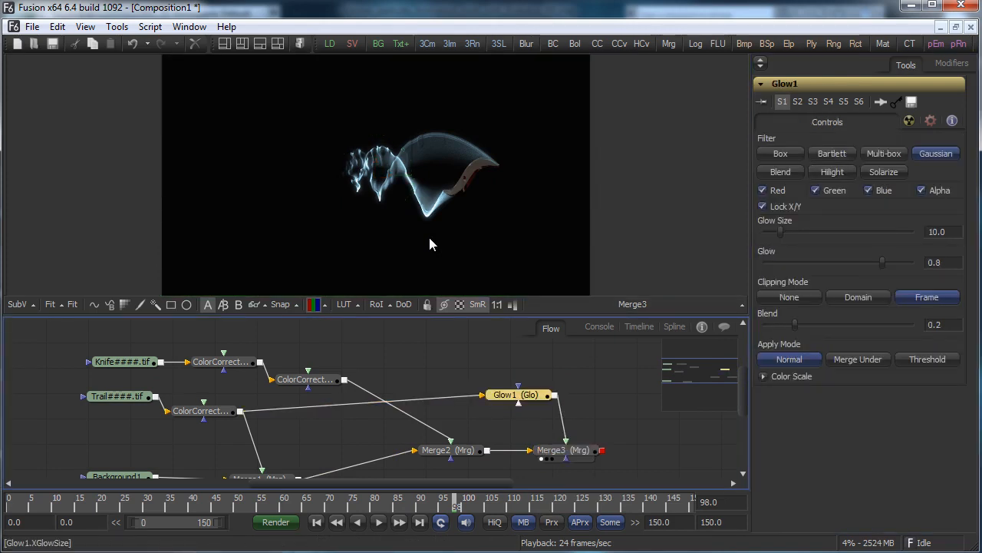
pyautogui.moveTo(883, 262)
pyautogui.mouseDown()
pyautogui.moveTo(910, 262)
pyautogui.moveTo(896, 262)
pyautogui.mouseUp()
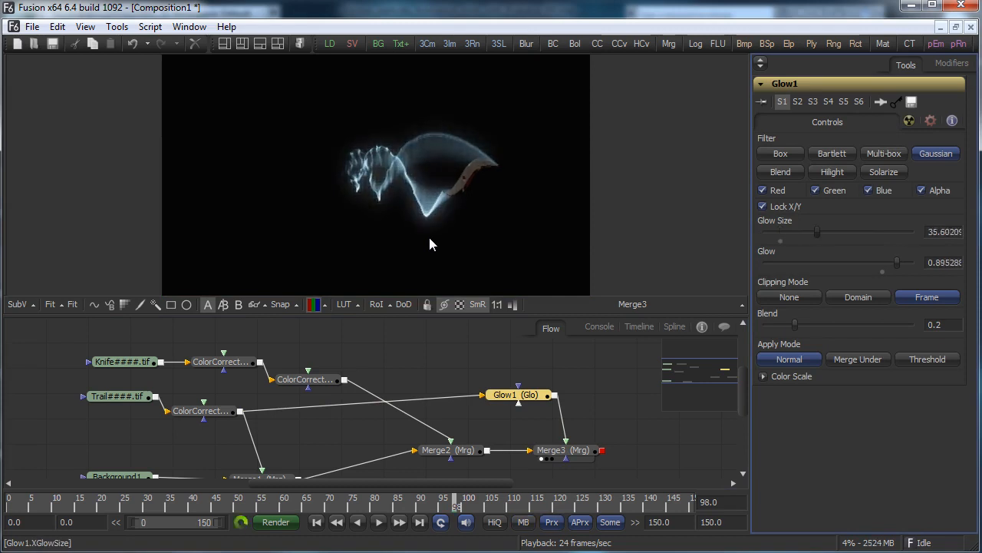
pyautogui.moveTo(780, 232); pyautogui.dragTo(807, 232)
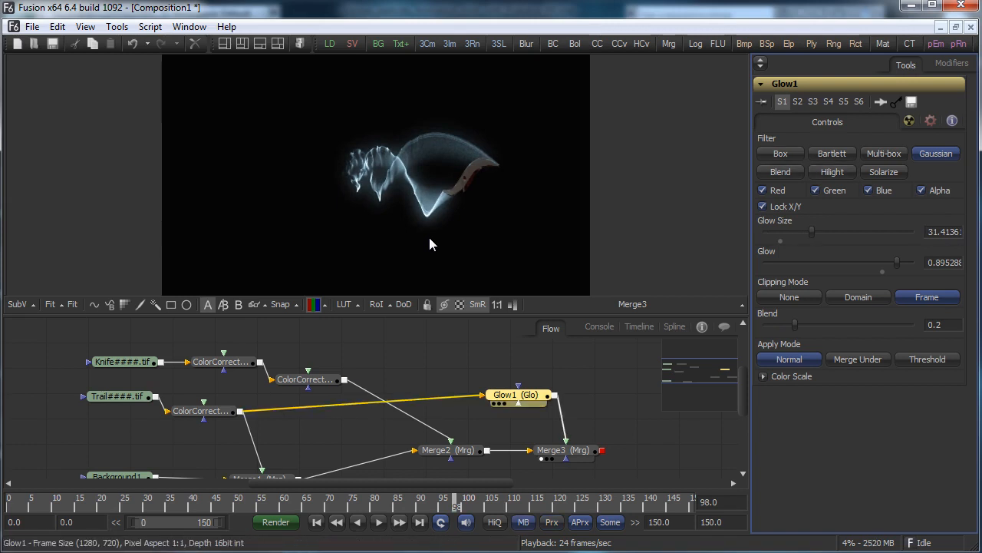
pyautogui.moveTo(515, 395); pyautogui.dragTo(523, 398)
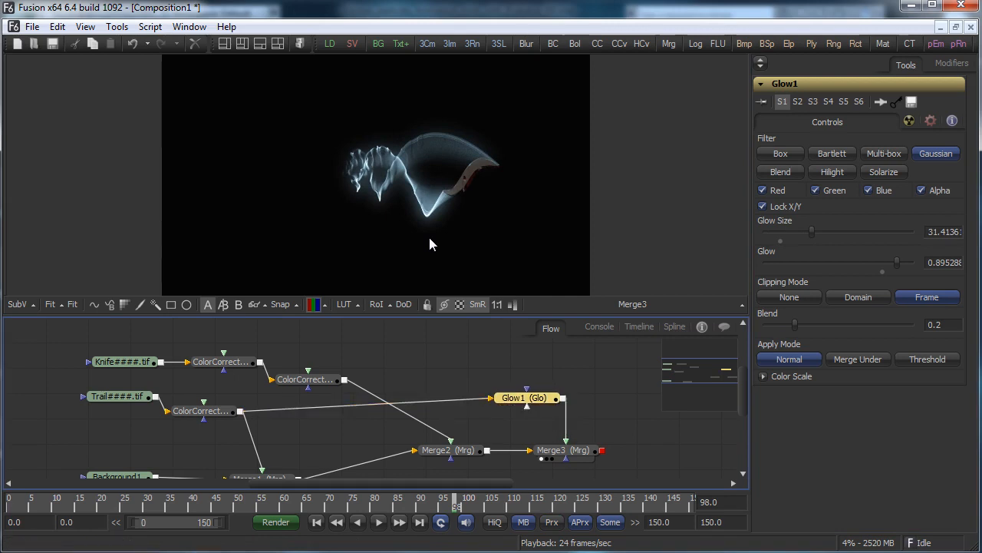
pyautogui.moveTo(42, 502); pyautogui.dragTo(347, 503)
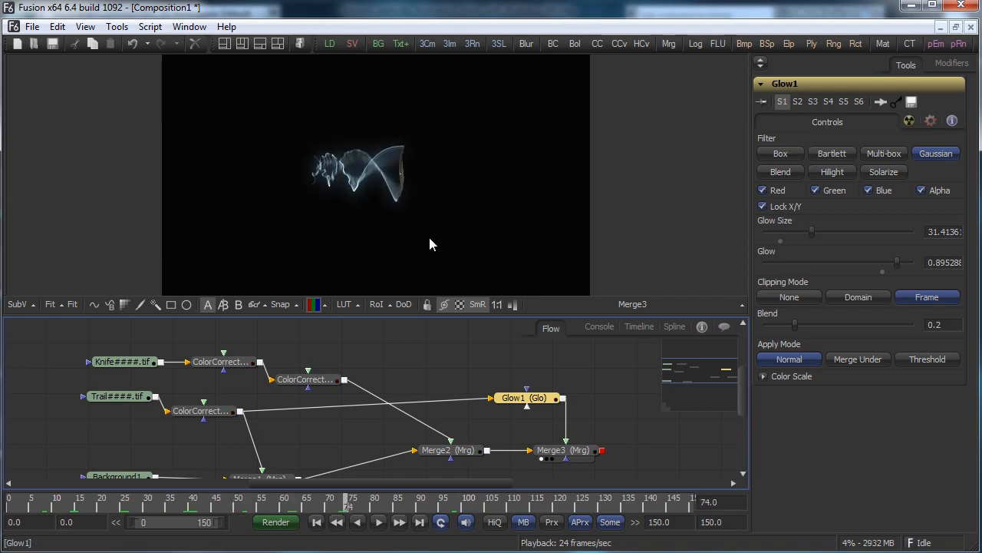
# Switch the Background to a four-corner gradient, with top-left blue about 0.083 and top-right RGB about 0.075, 0.042, 0.067
pyautogui.scroll(-3, 230, 399)
pyautogui.click(112, 410)
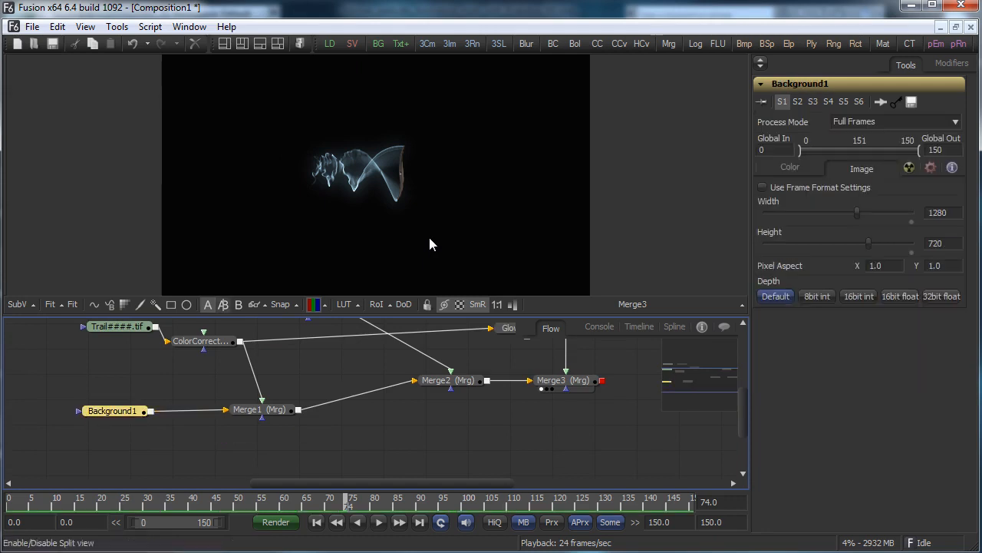
pyautogui.click(790, 167)
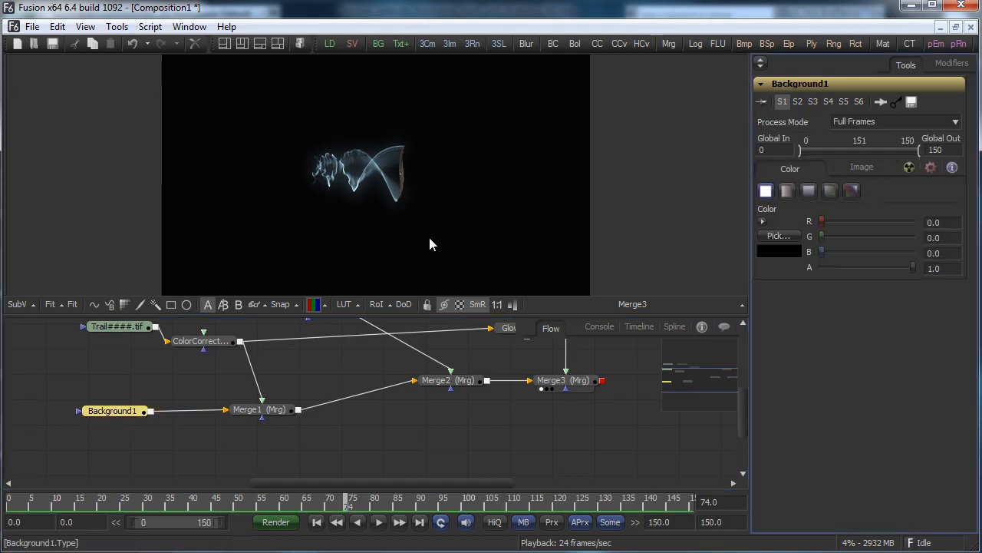
pyautogui.click(830, 190)
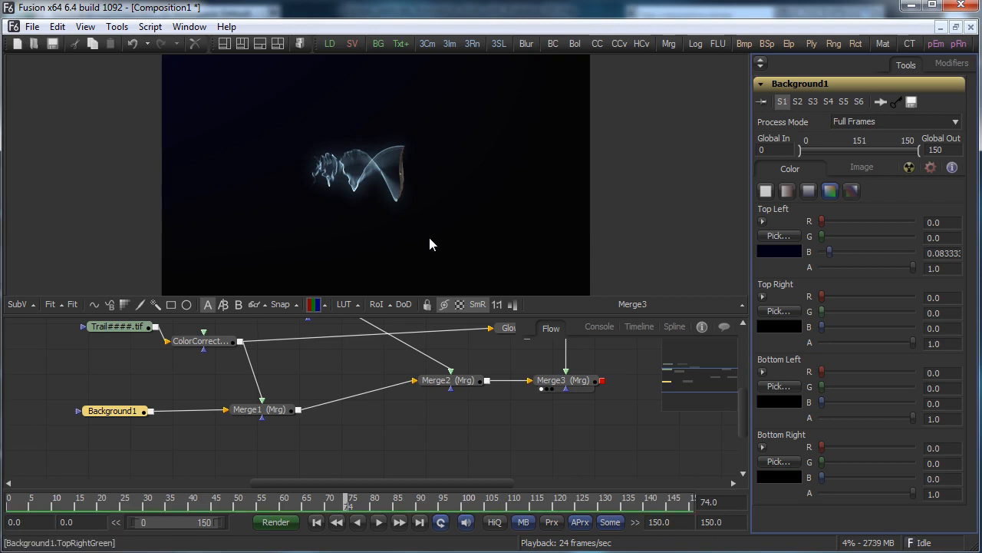
pyautogui.moveTo(822, 327); pyautogui.dragTo(824, 297)
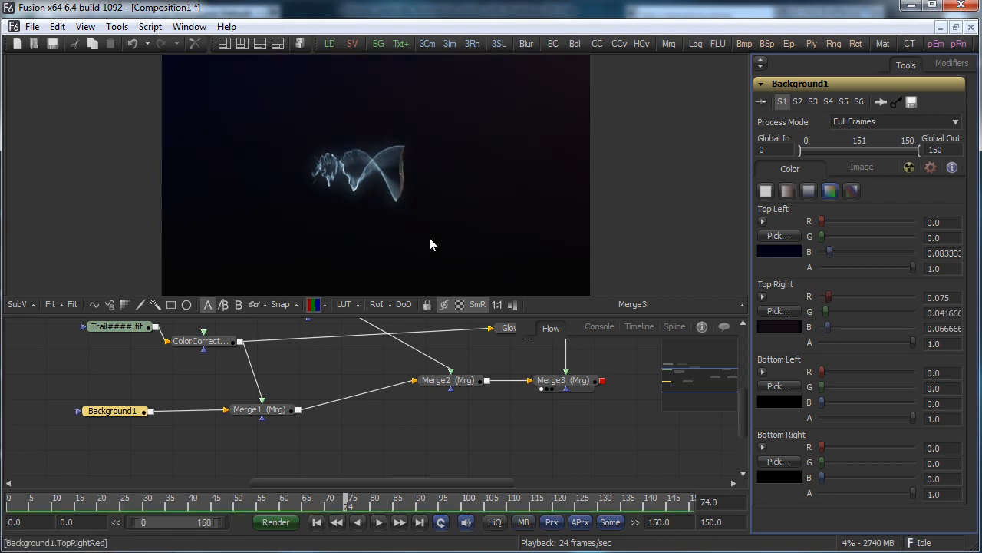
# Set the gradient's bottom-left corner to RGB about 0.125, 0.075, 0.042 and its bottom-right corner to about 0.167, 0.175, 0.242
pyautogui.moveTo(822, 387); pyautogui.dragTo(825, 387)
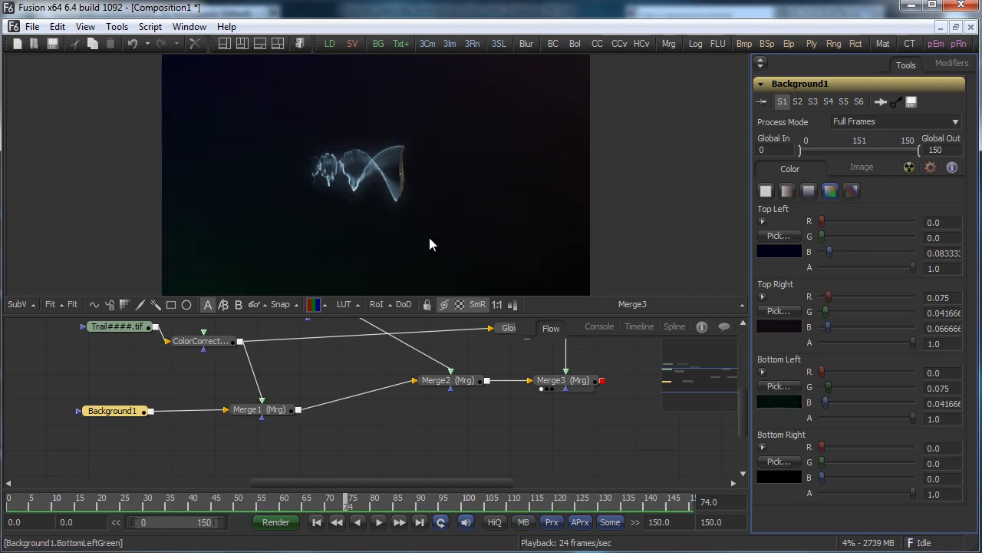
pyautogui.moveTo(822, 373); pyautogui.dragTo(829, 372)
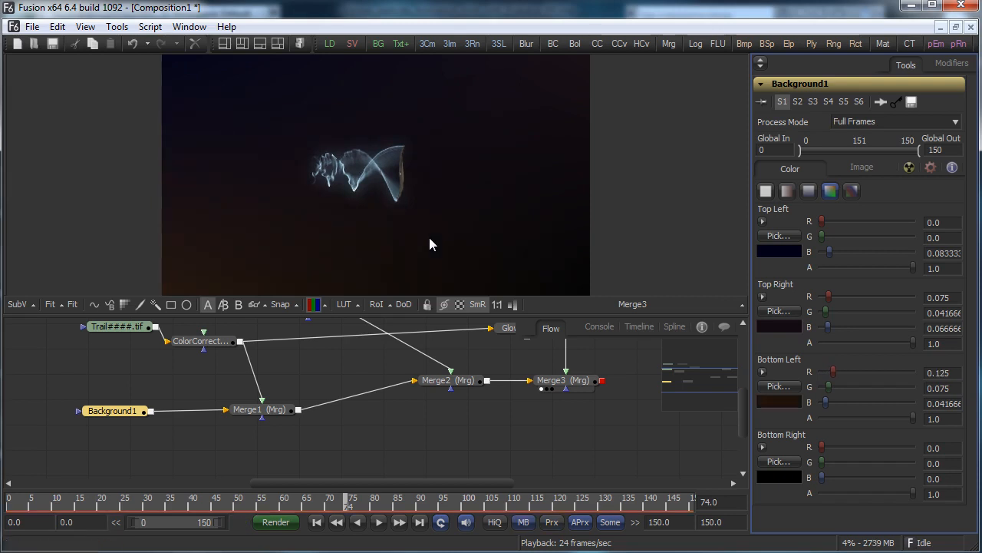
pyautogui.moveTo(822, 463)
pyautogui.mouseDown()
pyautogui.moveTo(844, 477)
pyautogui.moveTo(837, 447)
pyautogui.mouseUp()
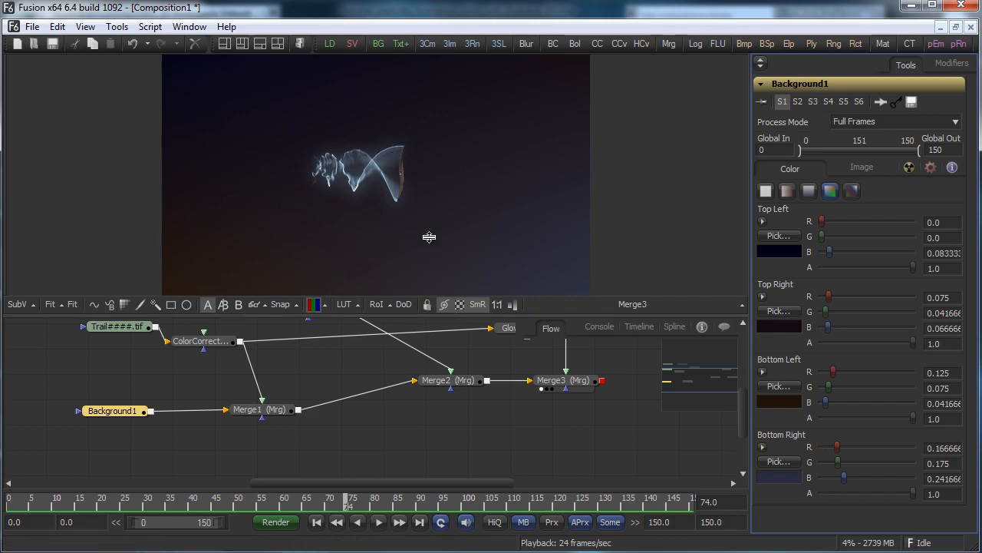
# Enlarge the viewer area and insert a Defocus tool between the trail loader and its Color Corrector
pyautogui.moveTo(476, 316); pyautogui.dragTo(476, 366)
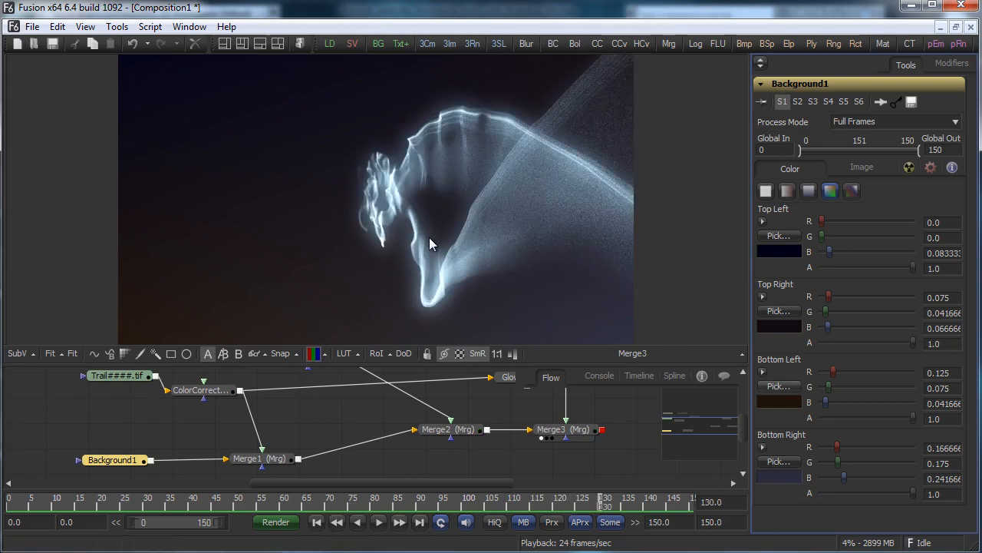
pyautogui.scroll(5, 337, 426)
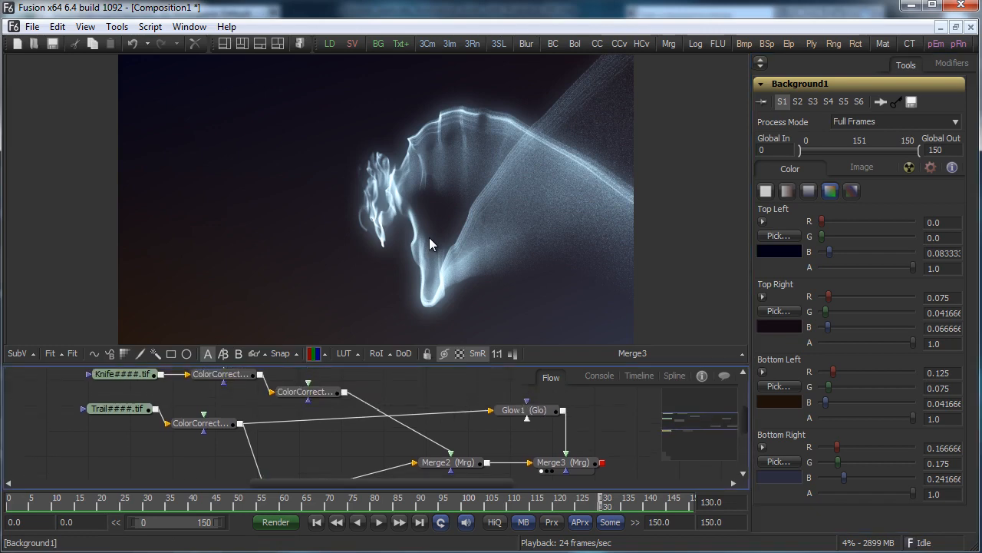
pyautogui.moveTo(118, 428); pyautogui.dragTo(72, 441)
pyautogui.rightClick(135, 439)
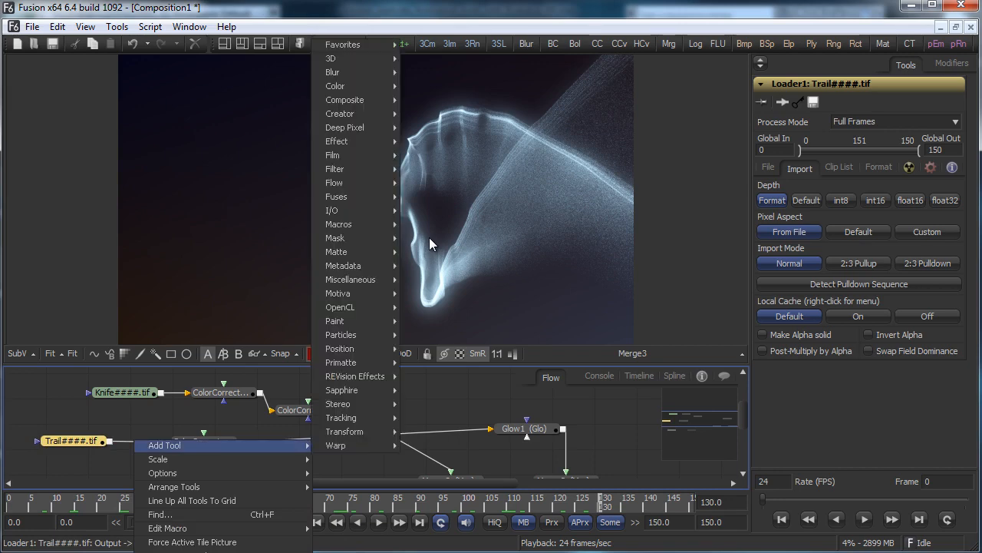
pyautogui.moveTo(164, 445)
pyautogui.moveTo(338, 72)
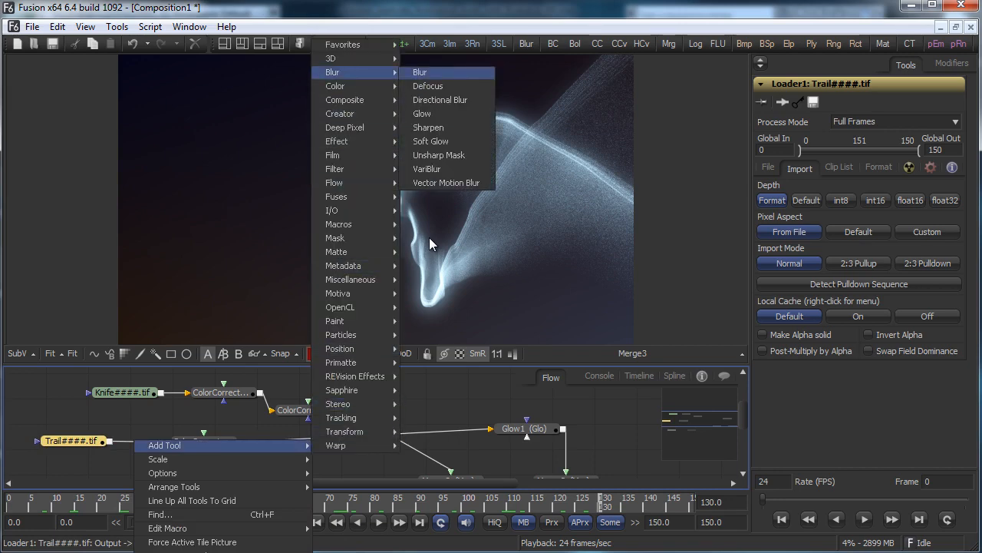
pyautogui.click(428, 86)
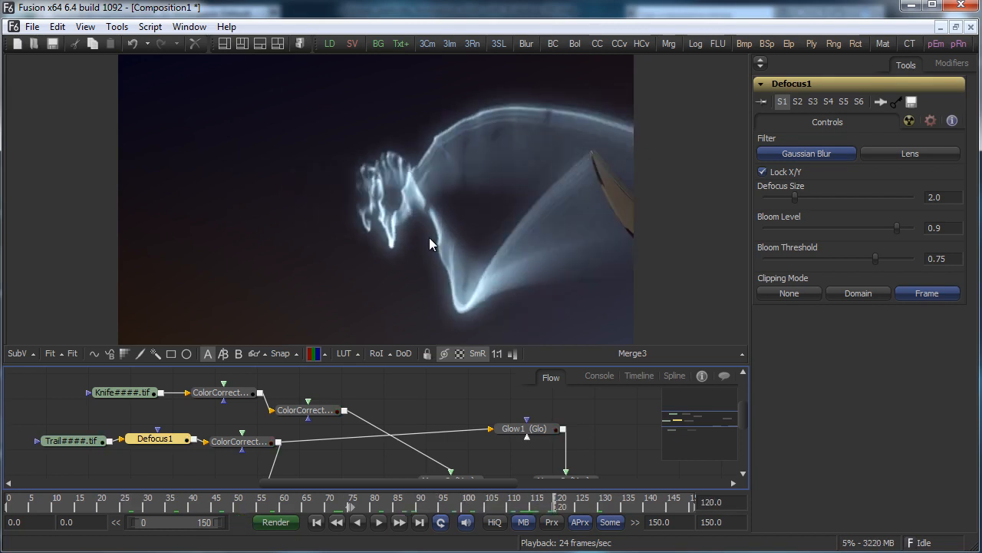
# Go to frame 119, set the trail's Defocus size to about 3.56, and disable the Defocus tool
pyautogui.press('[')
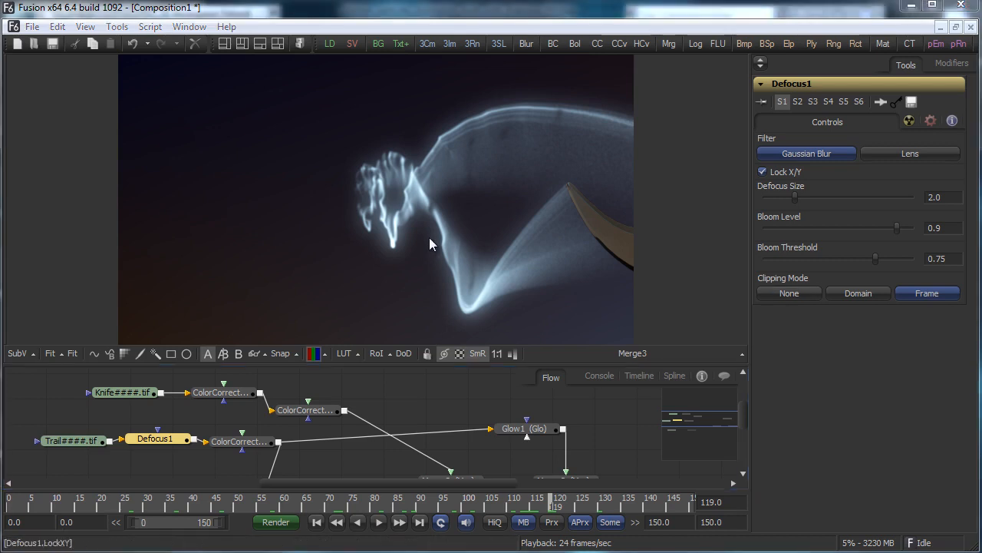
pyautogui.moveTo(795, 197)
pyautogui.mouseDown()
pyautogui.moveTo(781, 198)
pyautogui.moveTo(832, 198)
pyautogui.moveTo(793, 198)
pyautogui.moveTo(830, 198)
pyautogui.moveTo(796, 198)
pyautogui.moveTo(817, 198)
pyautogui.mouseUp()
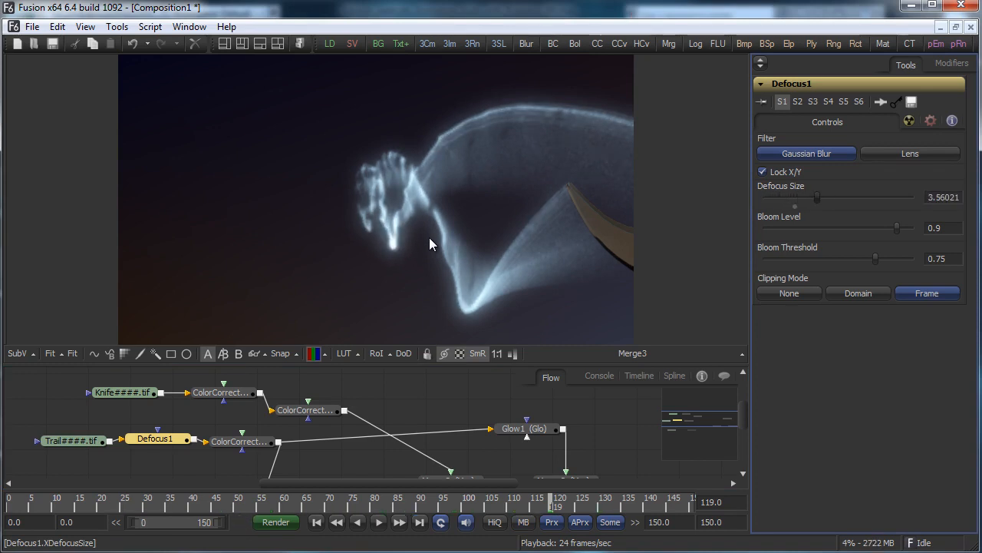
pyautogui.click(171, 462)
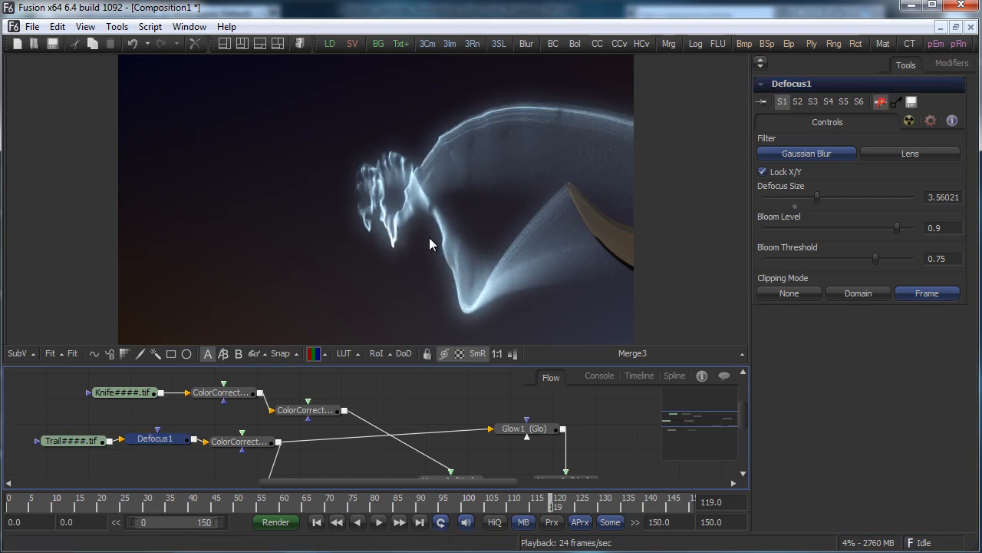
# Reduce the third Merge's blend to about 0.2 to weaken the glow layer
pyautogui.moveTo(383, 483)
pyautogui.mouseDown()
pyautogui.moveTo(353, 483)
pyautogui.moveTo(397, 483)
pyautogui.mouseUp()
pyautogui.press('Right')
pyautogui.press('Left')
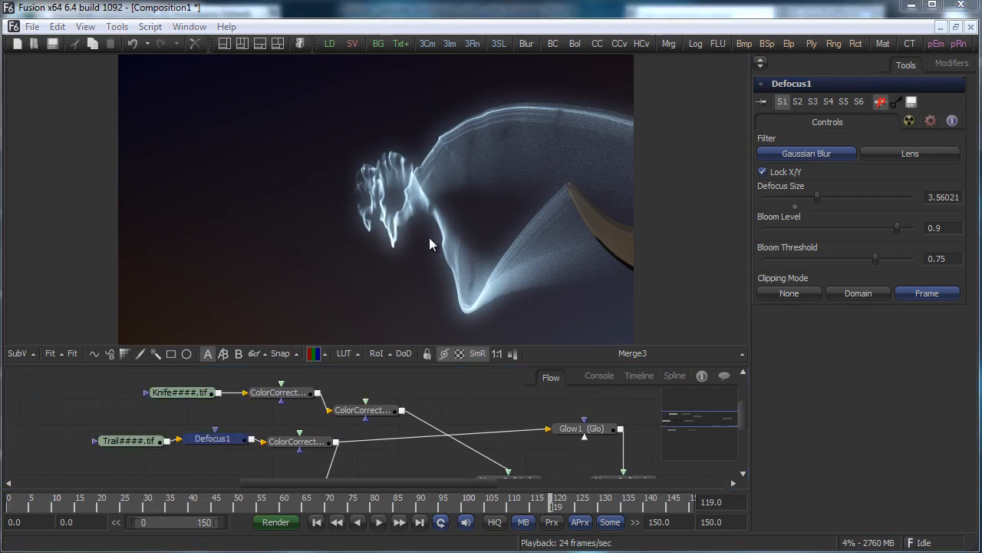
pyautogui.scroll(-3, 432, 244)
pyautogui.scroll(3, 432, 244)
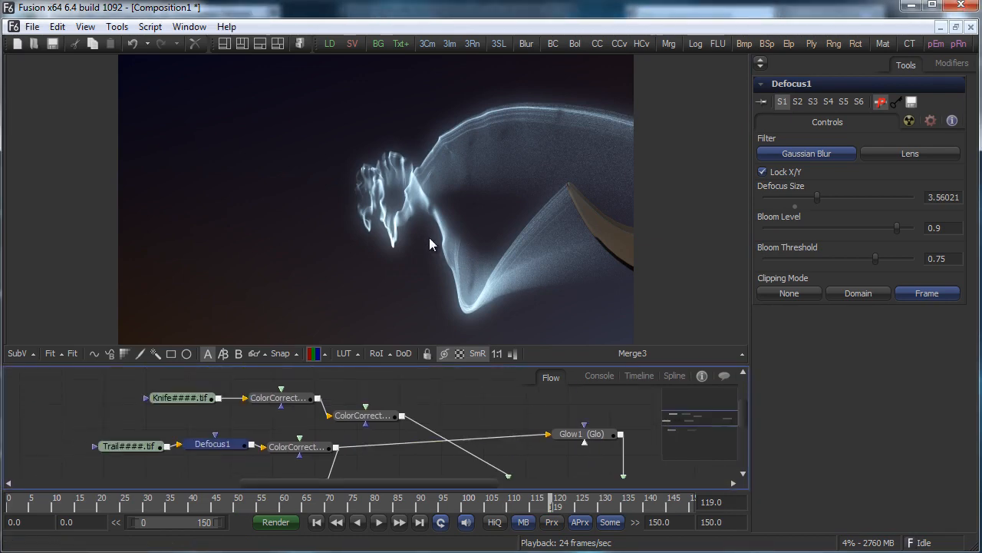
pyautogui.moveTo(743, 416); pyautogui.dragTo(743, 433)
pyautogui.click(614, 424)
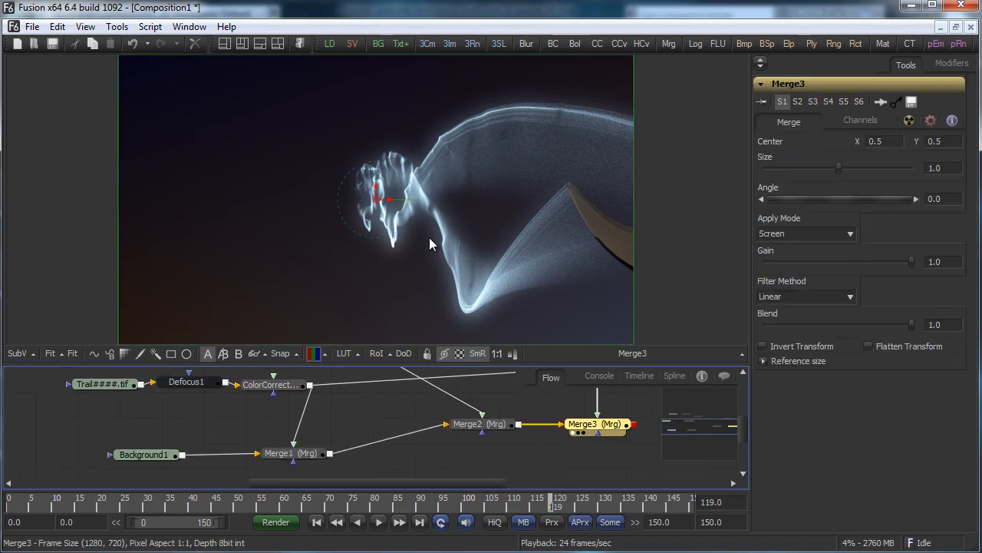
pyautogui.moveTo(911, 324)
pyautogui.mouseDown()
pyautogui.moveTo(765, 323)
pyautogui.moveTo(796, 324)
pyautogui.mouseUp()
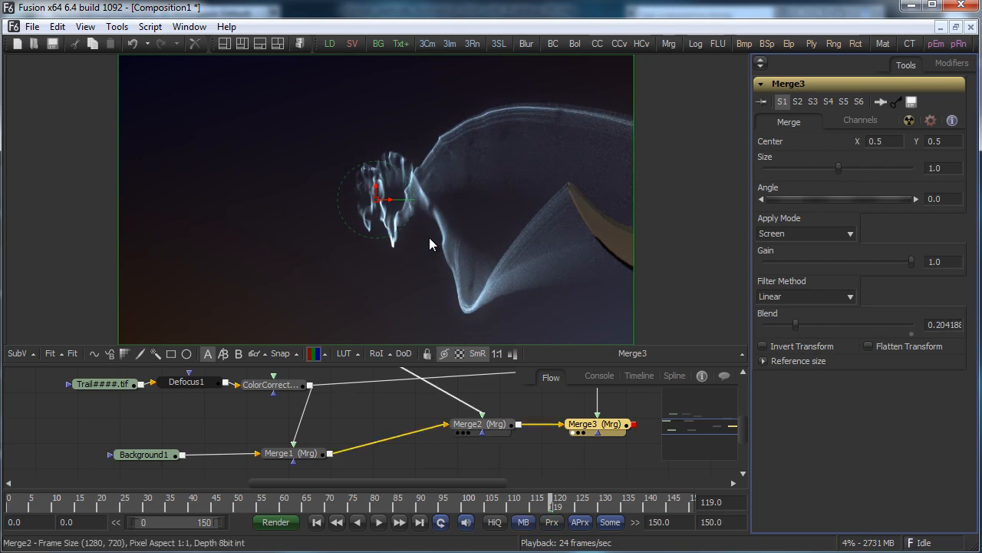
# Tidy the flow by repositioning the second Merge, the Defocus, the trail loader and the first Merge
pyautogui.moveTo(480, 424); pyautogui.dragTo(468, 422)
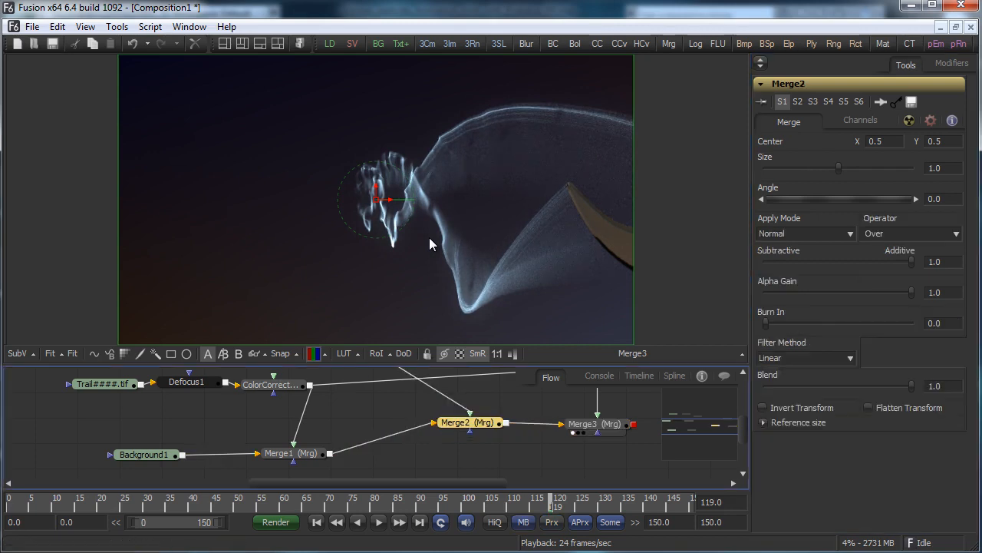
pyautogui.moveTo(187, 381); pyautogui.dragTo(188, 386)
pyautogui.moveTo(103, 399); pyautogui.dragTo(88, 402)
pyautogui.moveTo(291, 468); pyautogui.dragTo(310, 467)
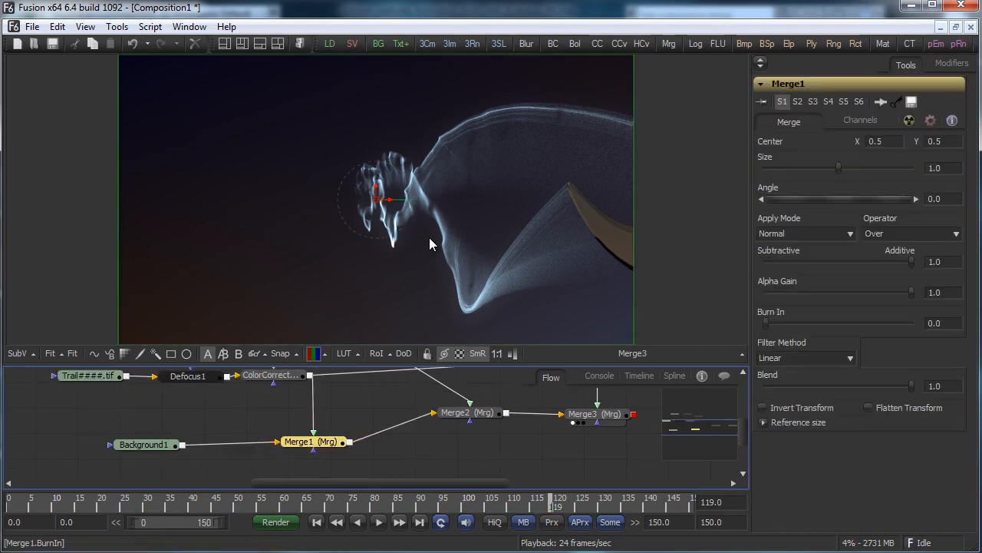
# Reduce the first Merge's blend to about 0.51 and check the trail along the timeline
pyautogui.moveTo(912, 386); pyautogui.dragTo(910, 386)
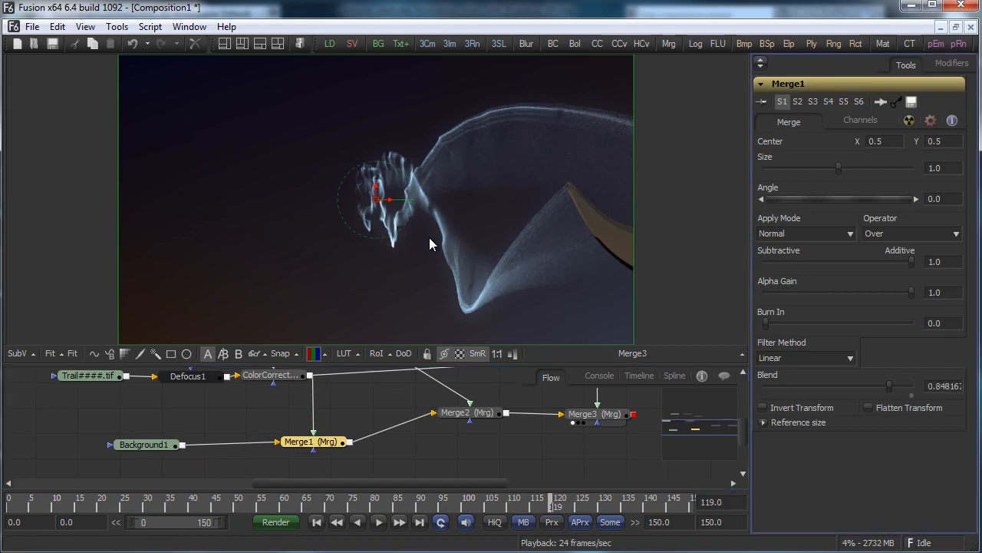
pyautogui.click(26, 504)
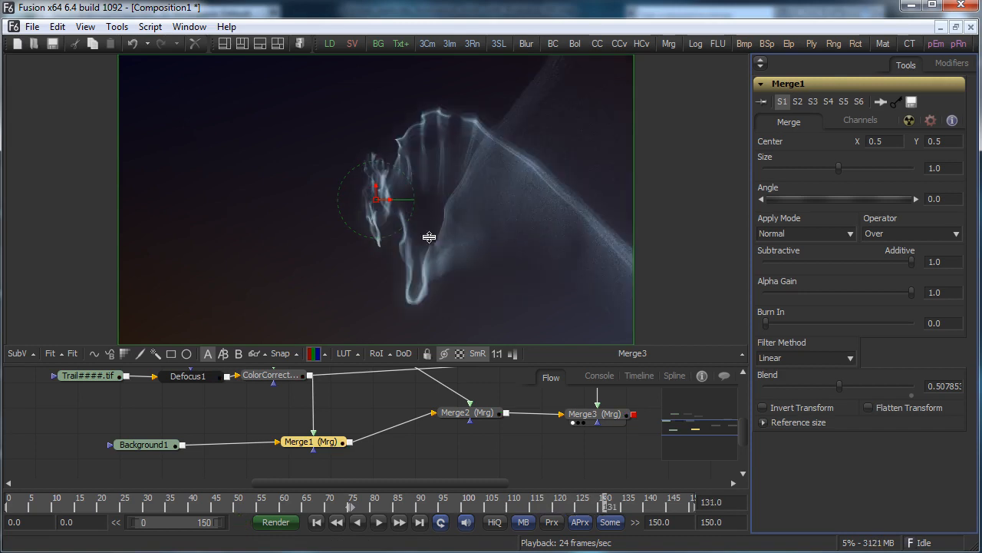
pyautogui.press('space')
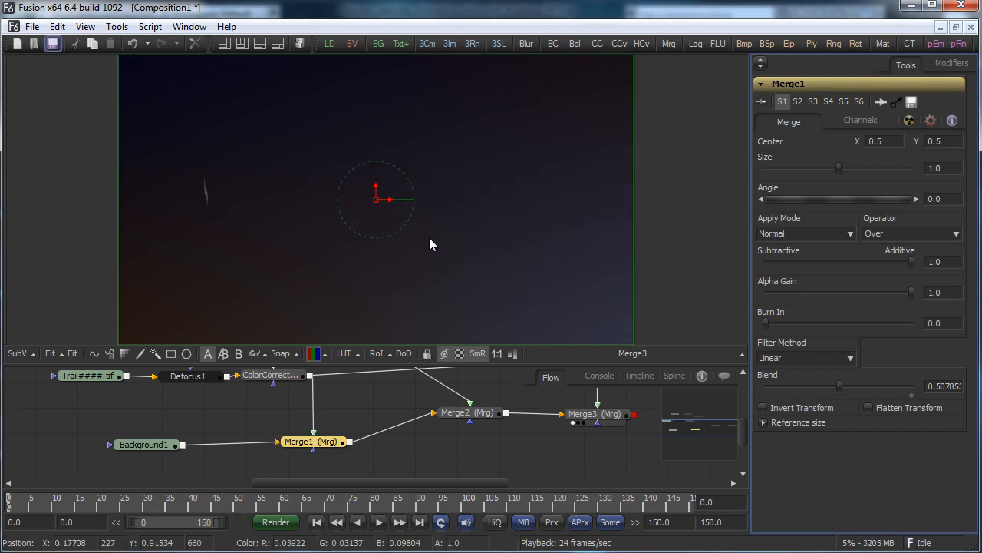
# Save the composition as 3dsmax_particles_Animation_trails_with_Krakatoa_Comp.comp
pyautogui.hotkey('alt', 'f')
pyautogui.press('Escape')
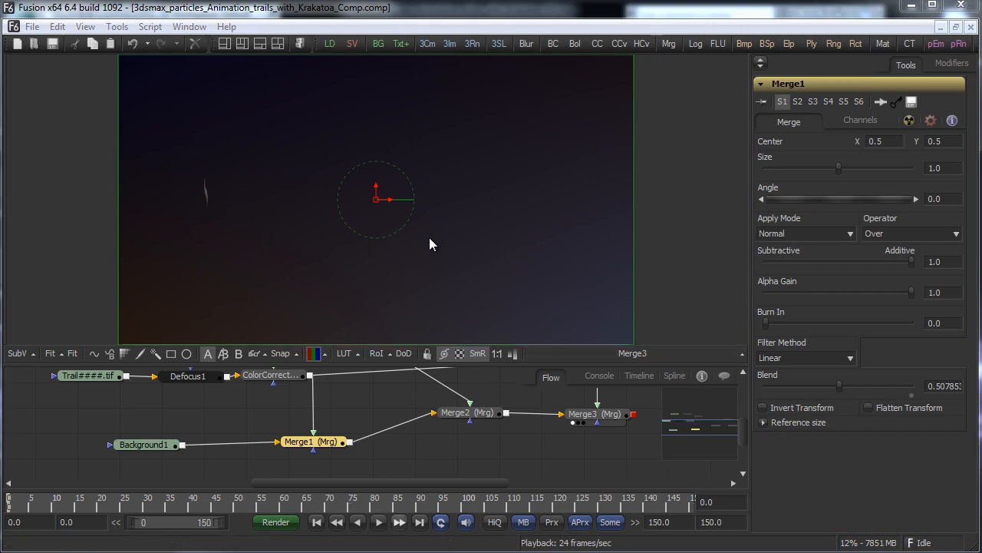
# Play back the final composite, stop at frame 74, and look over the node flow
pyautogui.press('space')
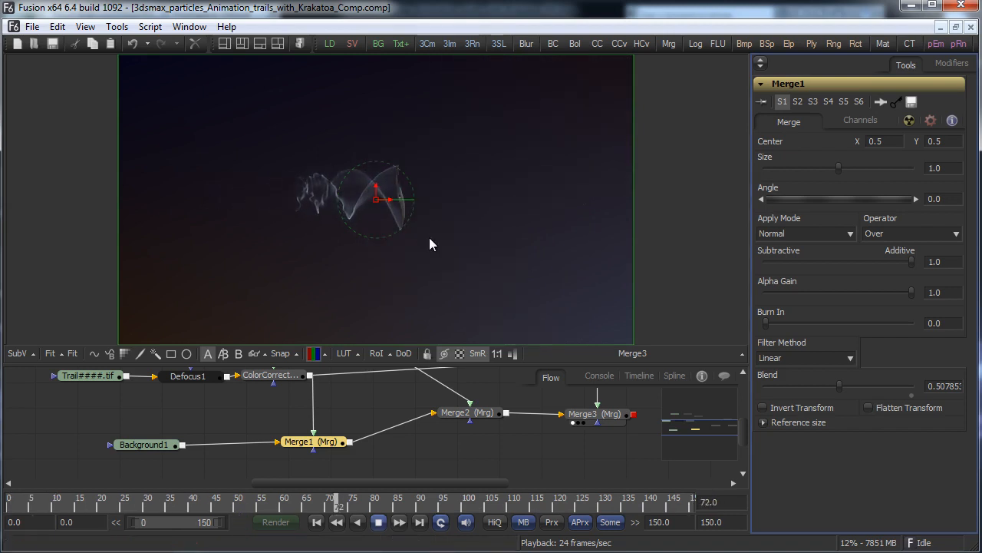
pyautogui.press('space')
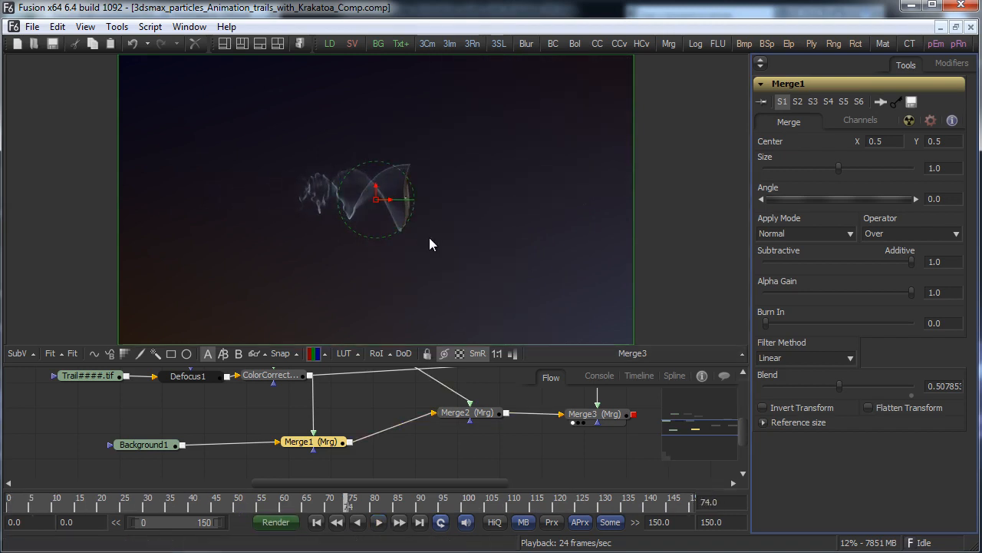
pyautogui.scroll(4, 429, 244)
pyautogui.scroll(-3, 430, 244)
pyautogui.scroll(1, 430, 244)
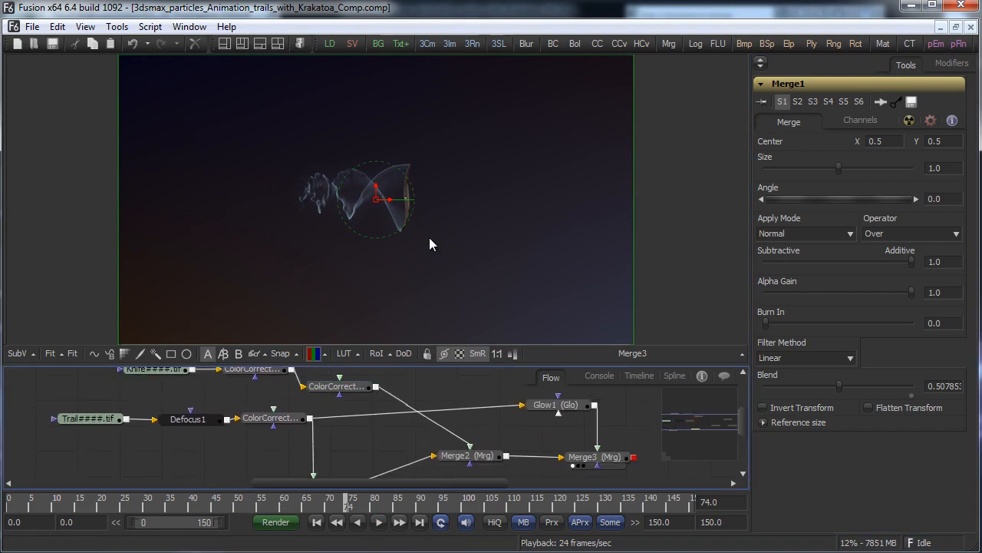